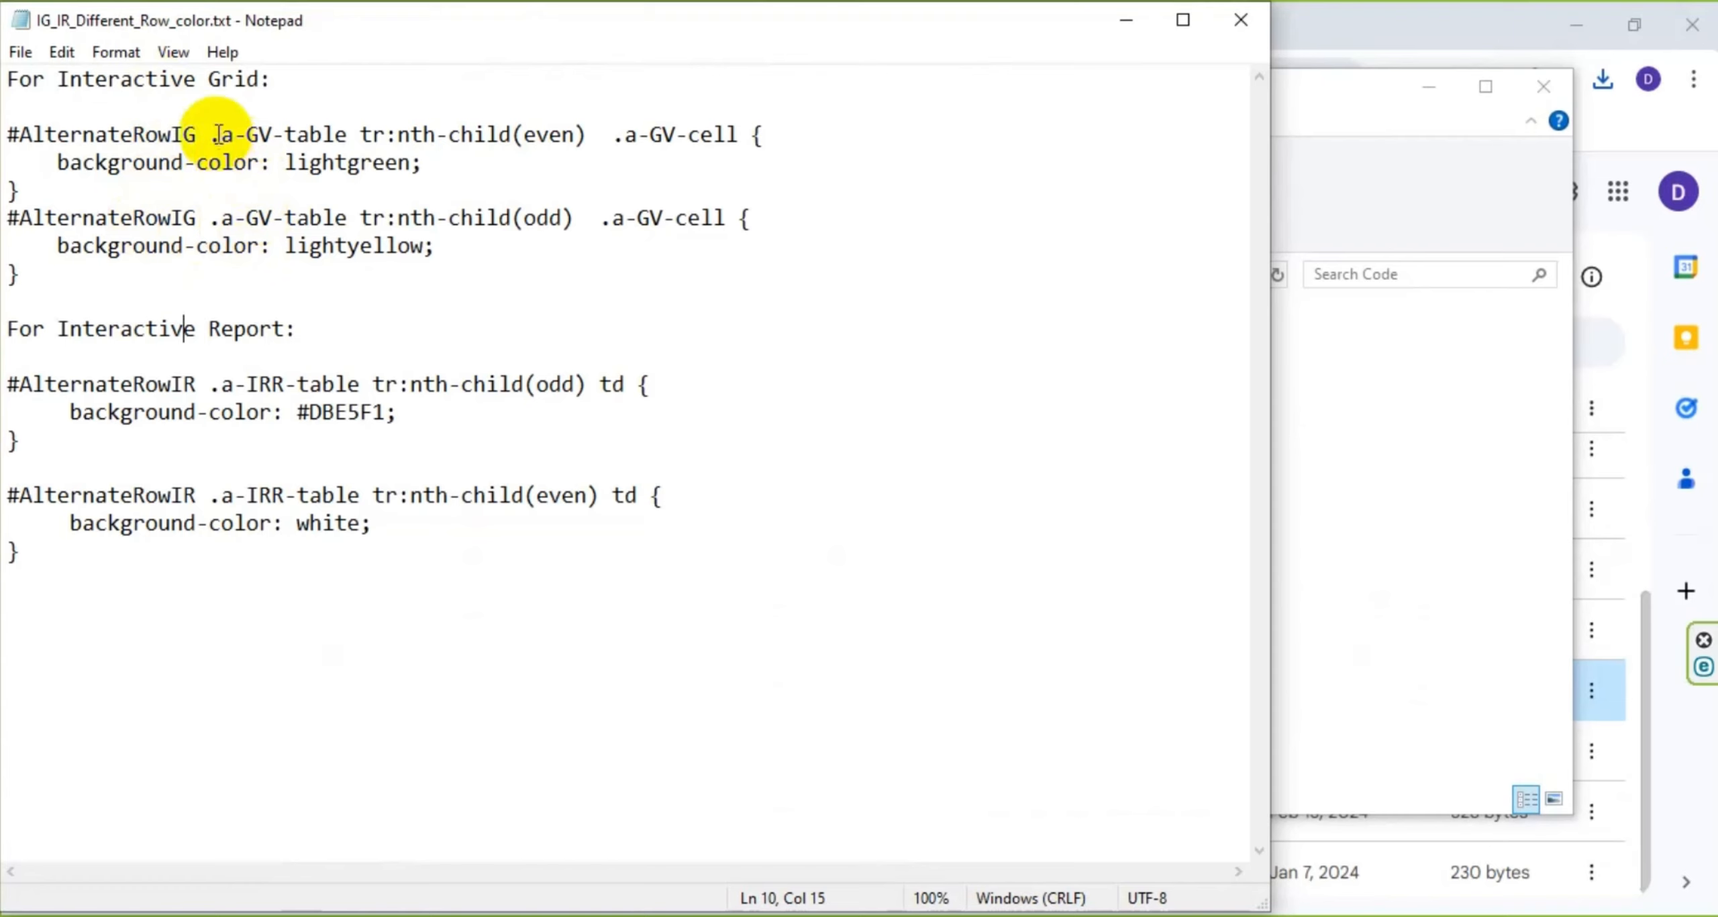
Step: Examine the table class selectors in the Interactive Grid and Interactive Report rules of the CSS notes
drag(210, 138, 340, 128)
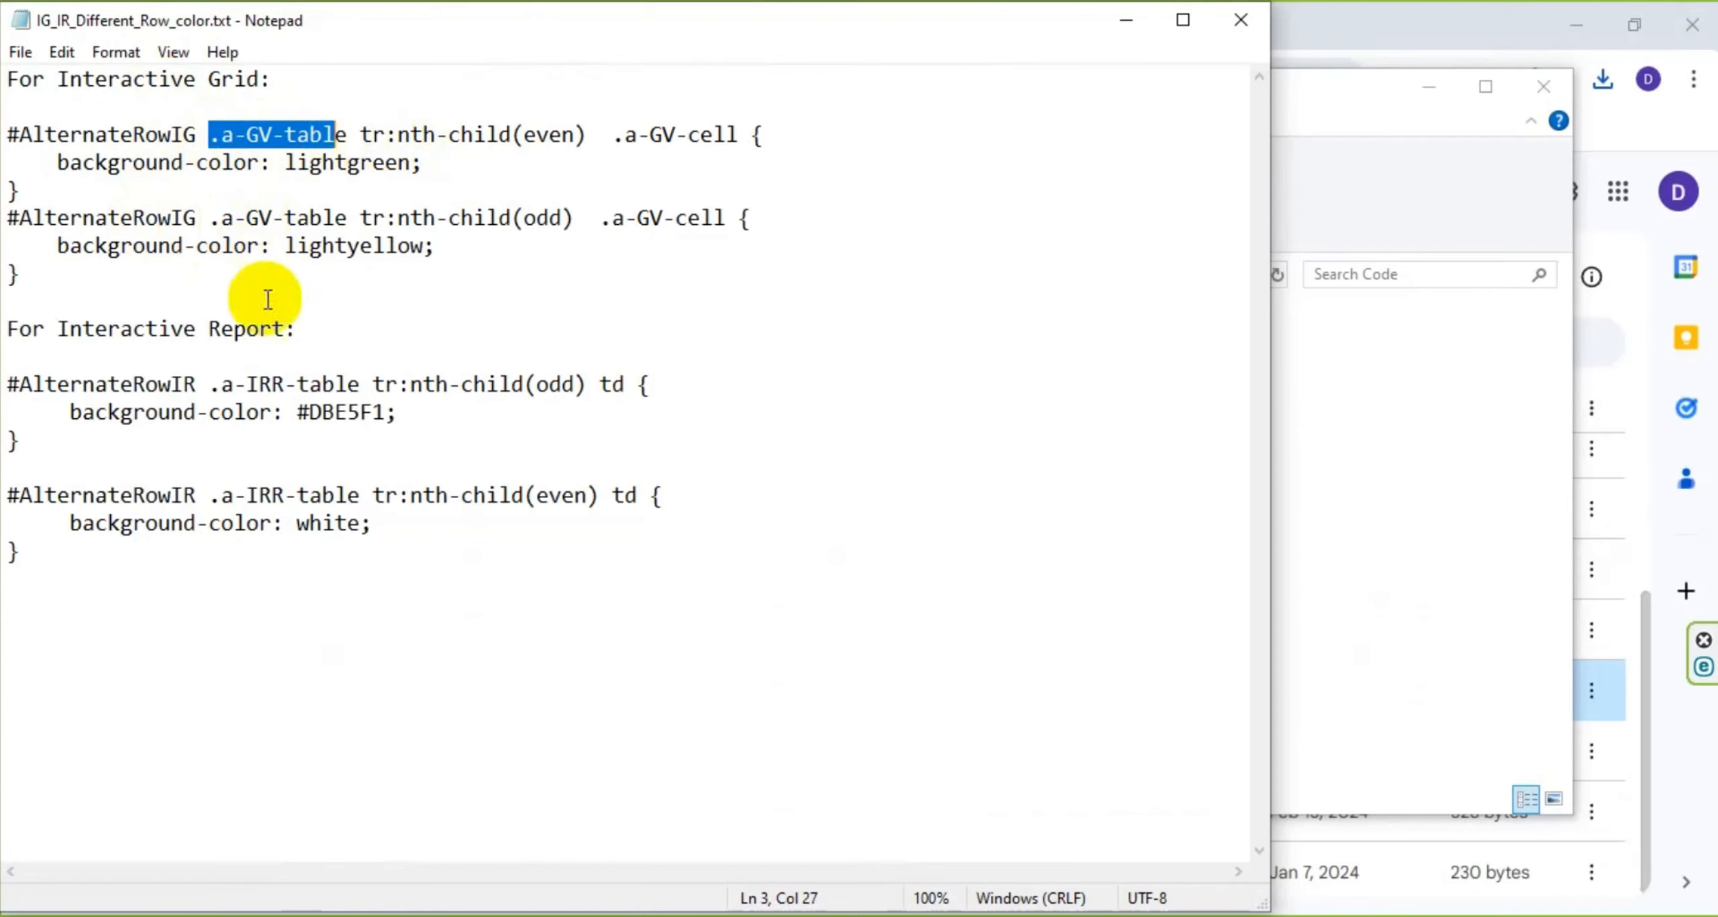
click(297, 388)
drag(222, 386, 361, 388)
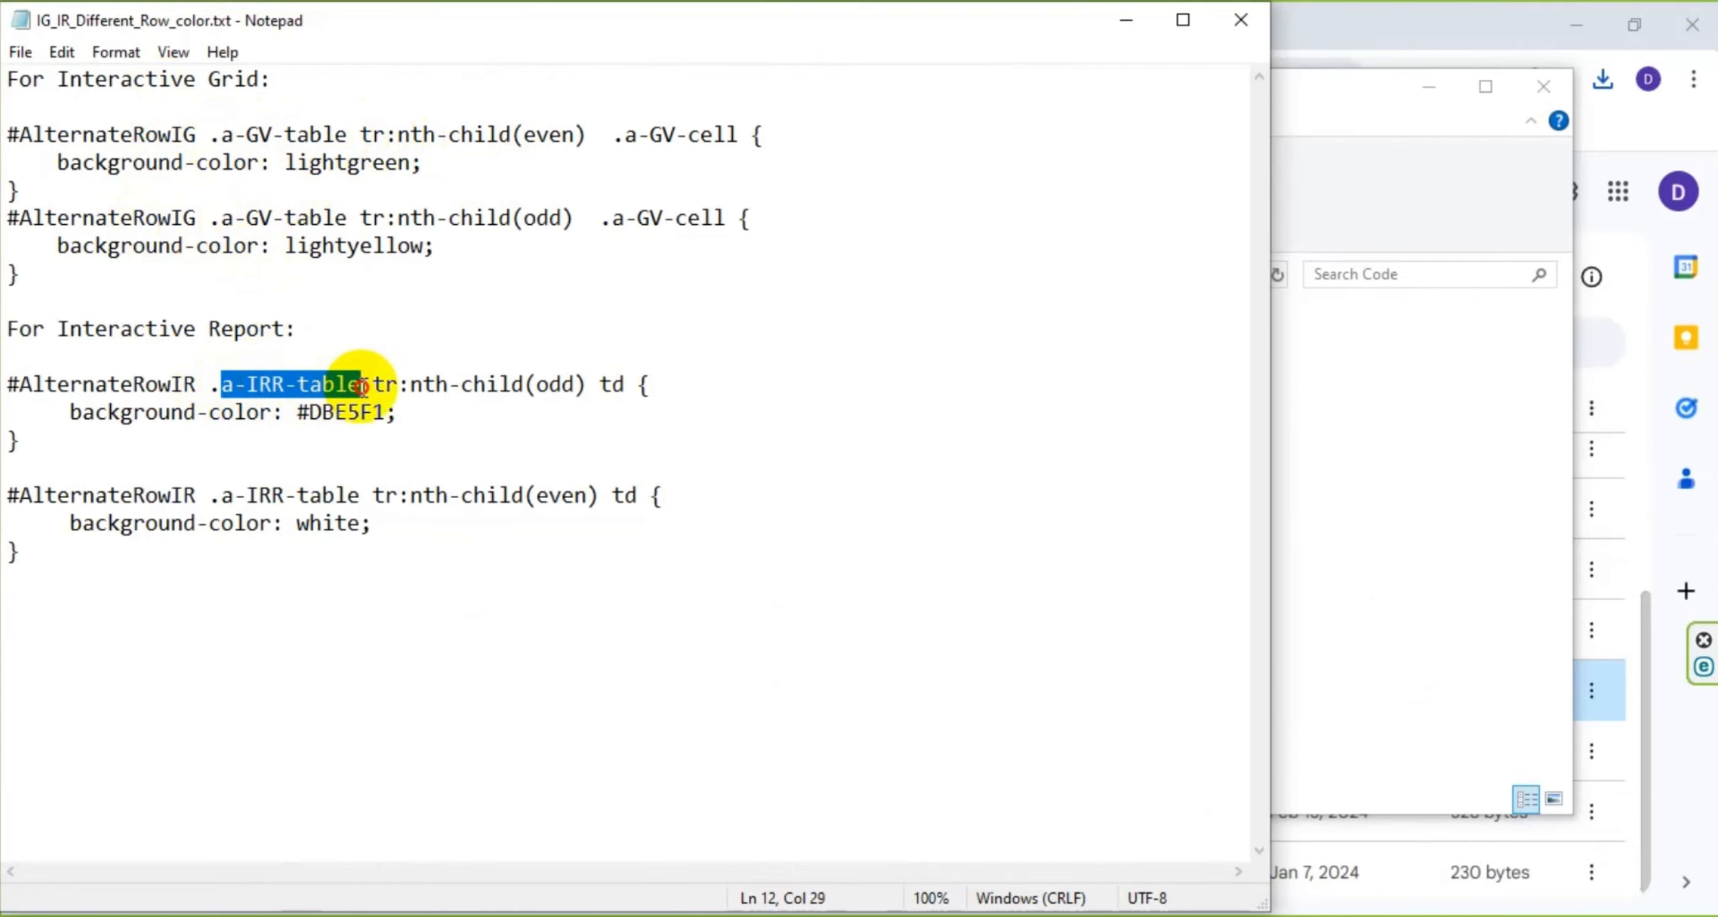
click(365, 386)
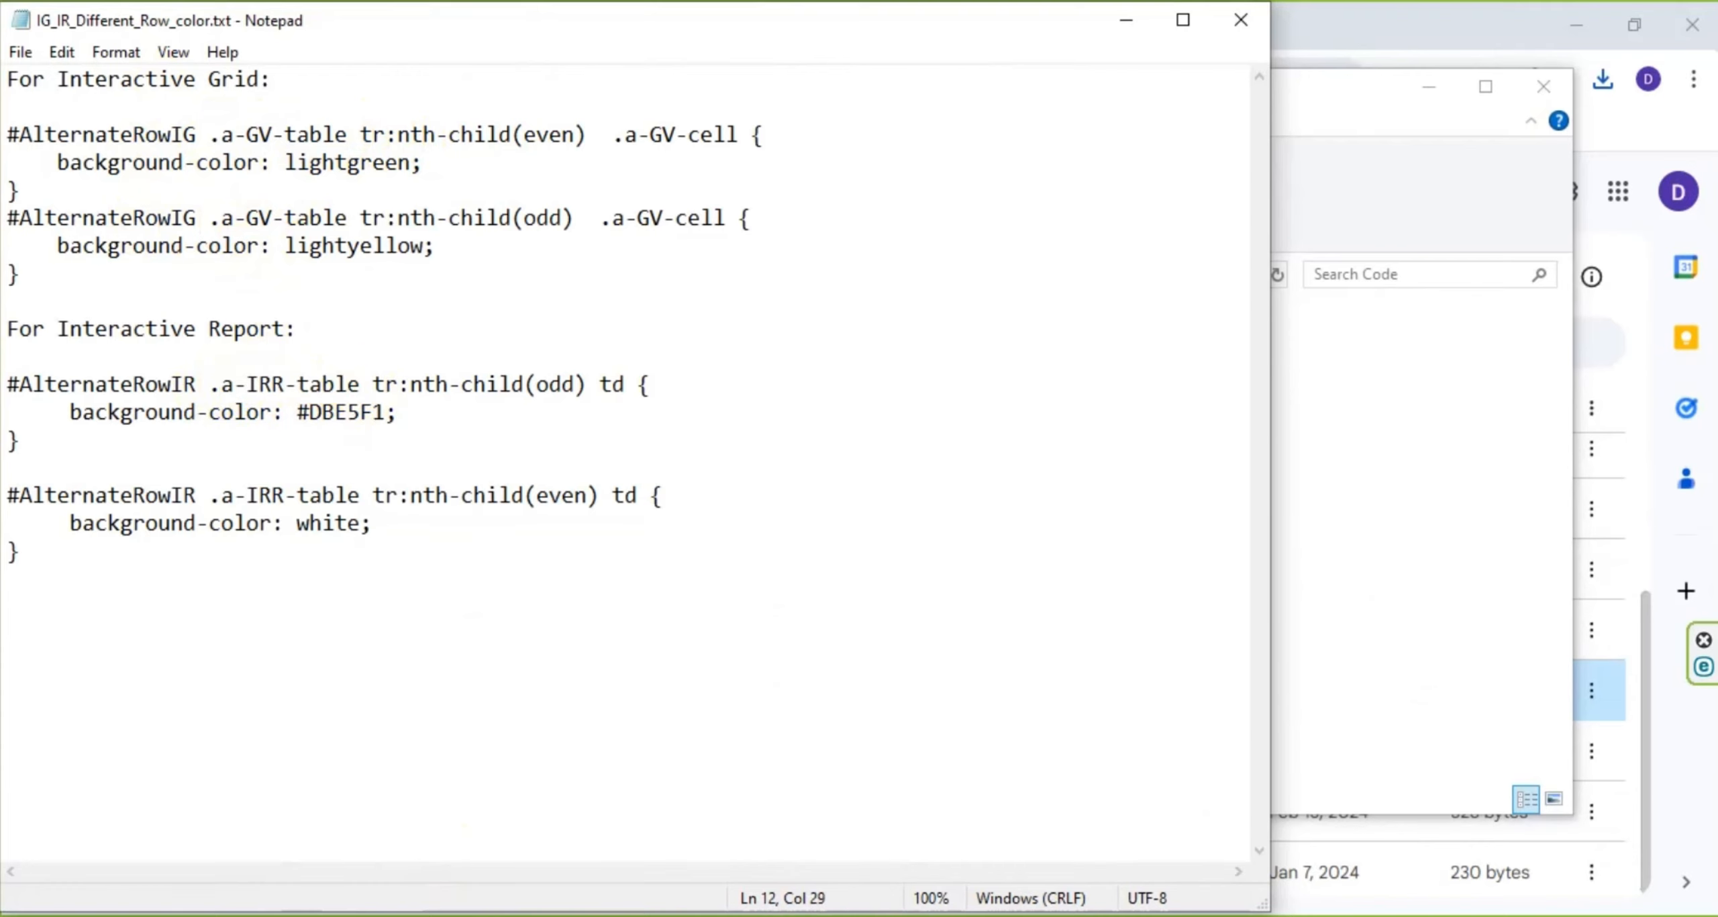
Step: Switch to the Jobs page in the browser and inspect an AD_PRES Job ID cell to examine the CSS selector styling the report table
click(639, 915)
click(700, 916)
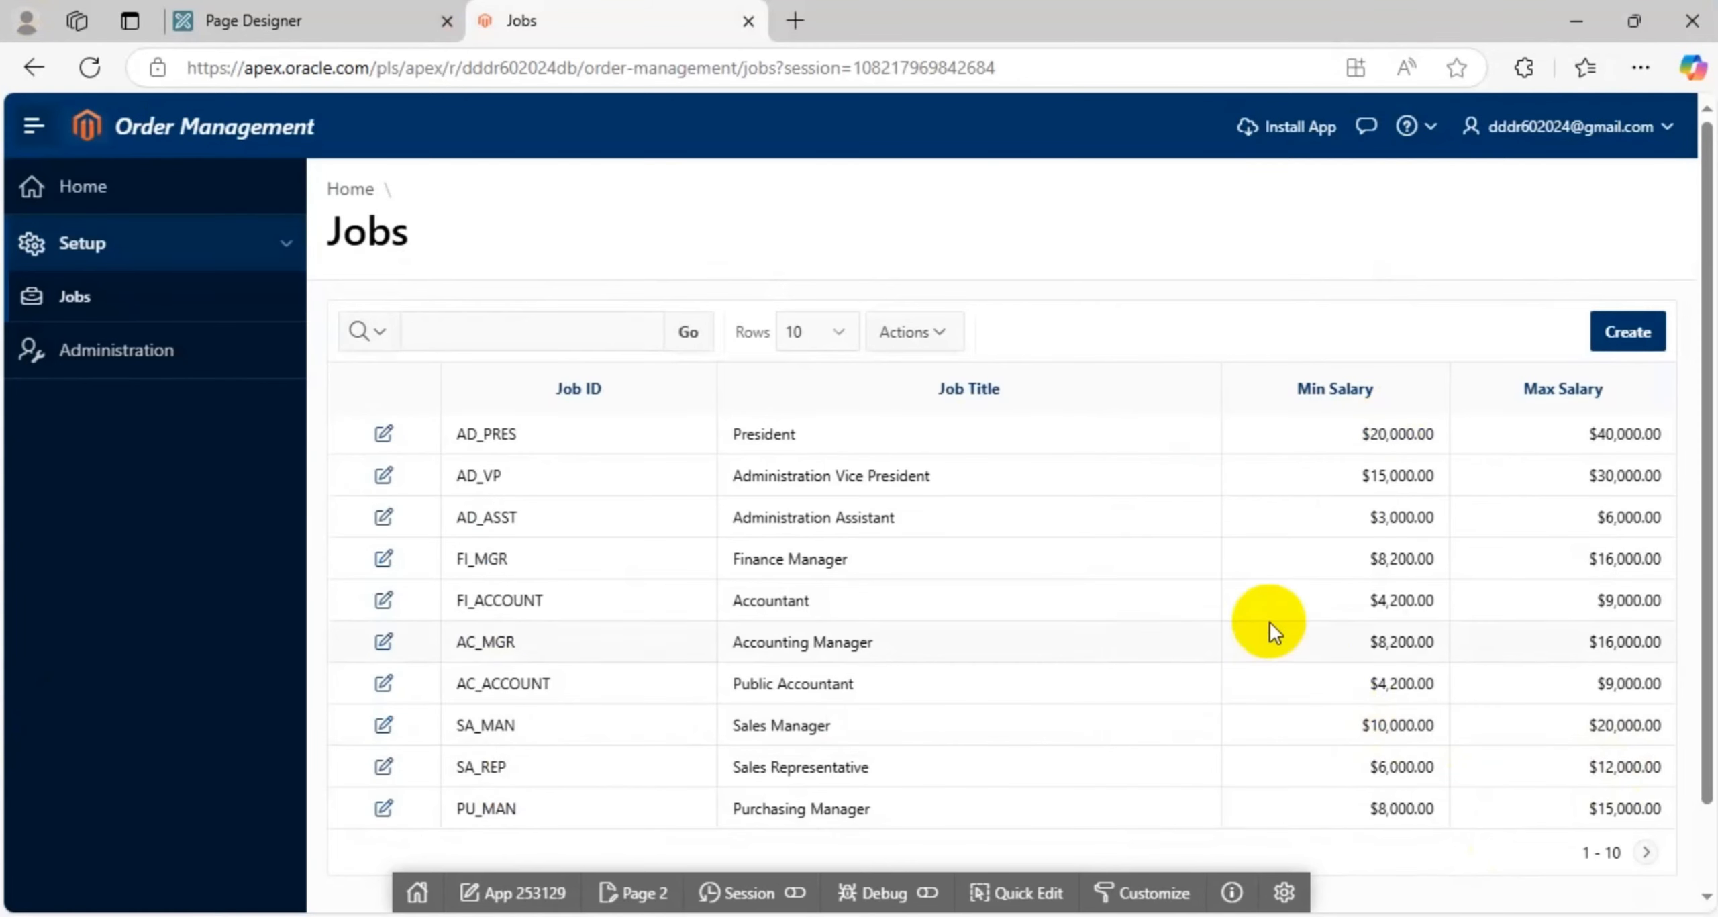
right_click(1262, 585)
click(1334, 895)
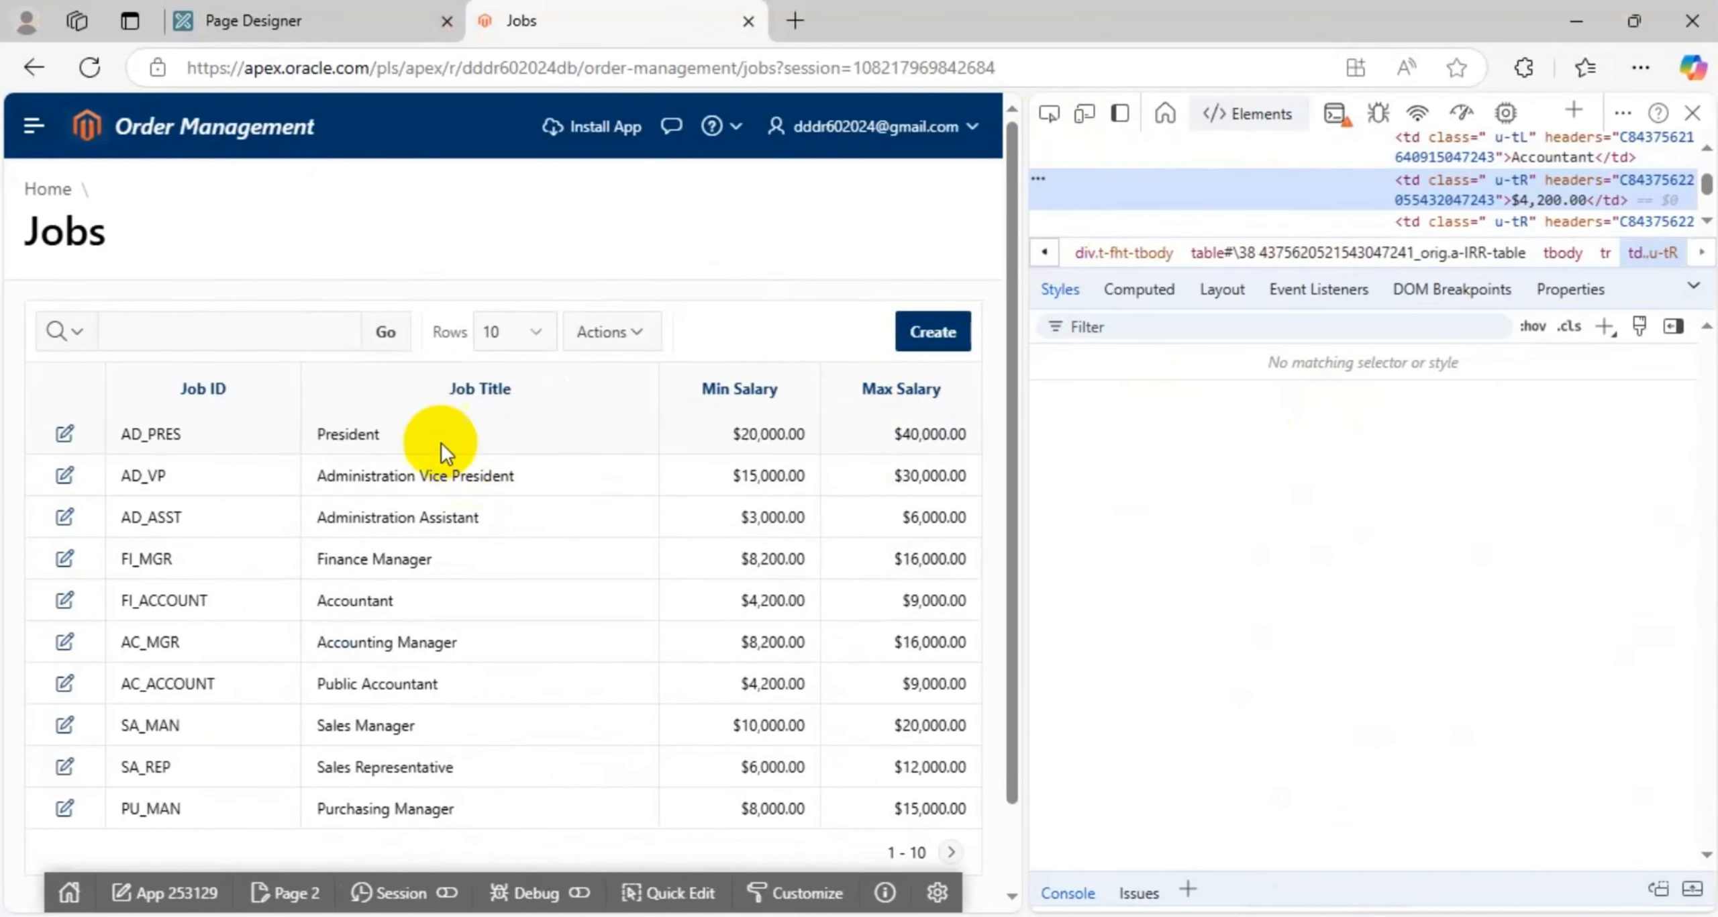
key(ctrl+shift+c)
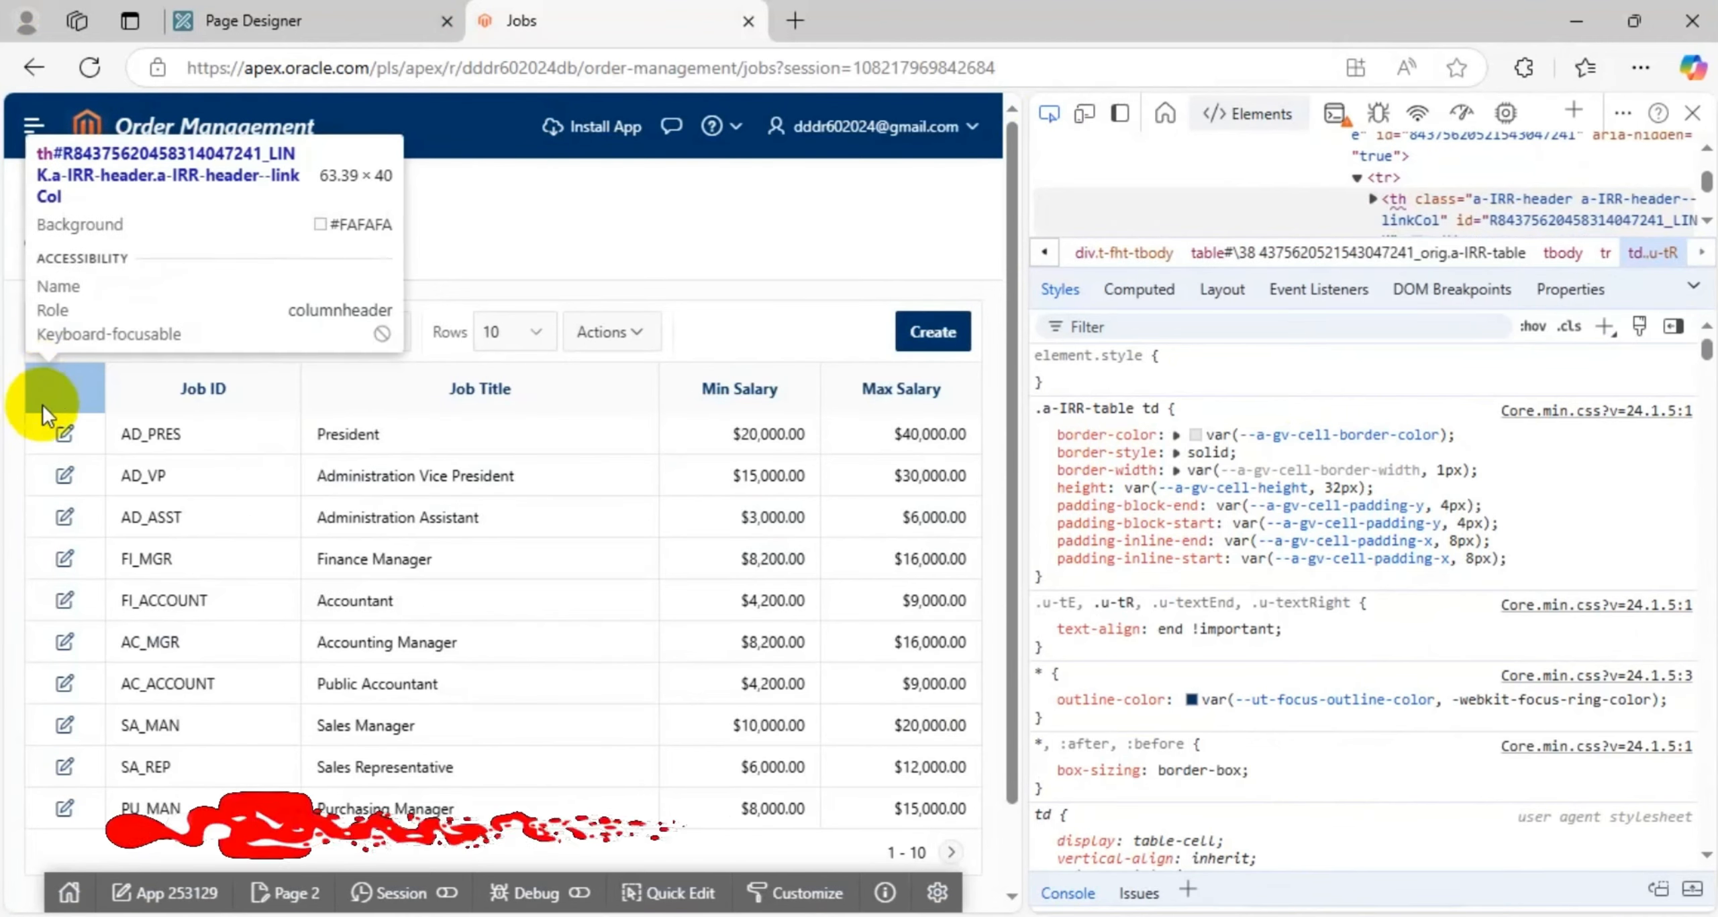
click(255, 440)
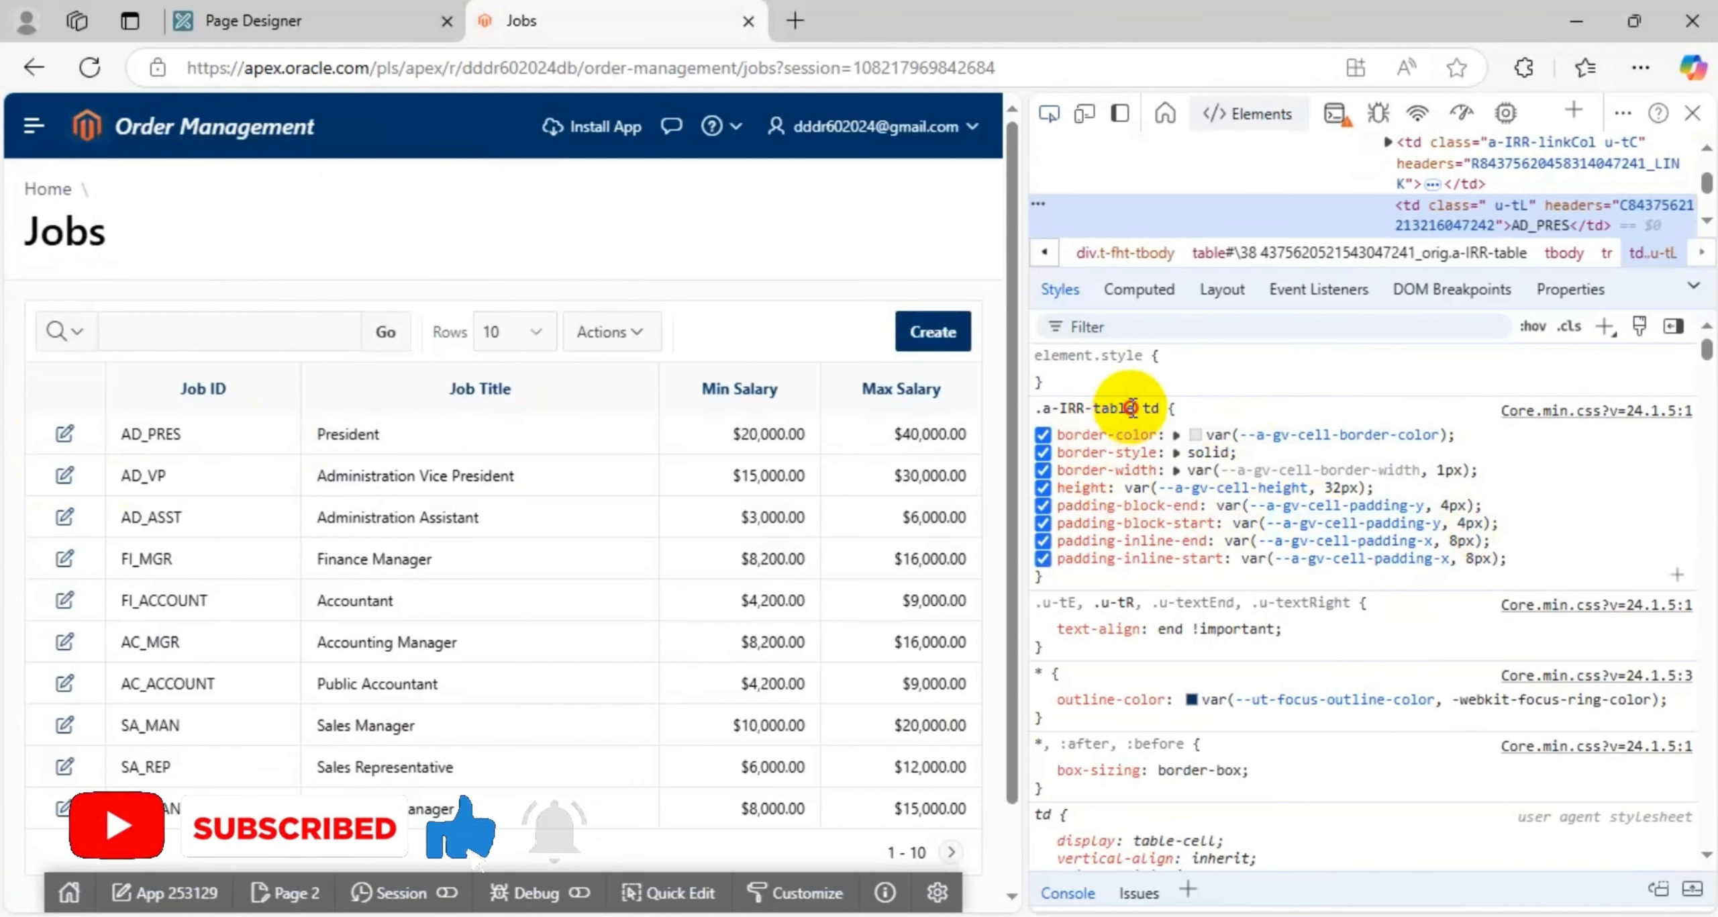
drag(1131, 408, 1023, 413)
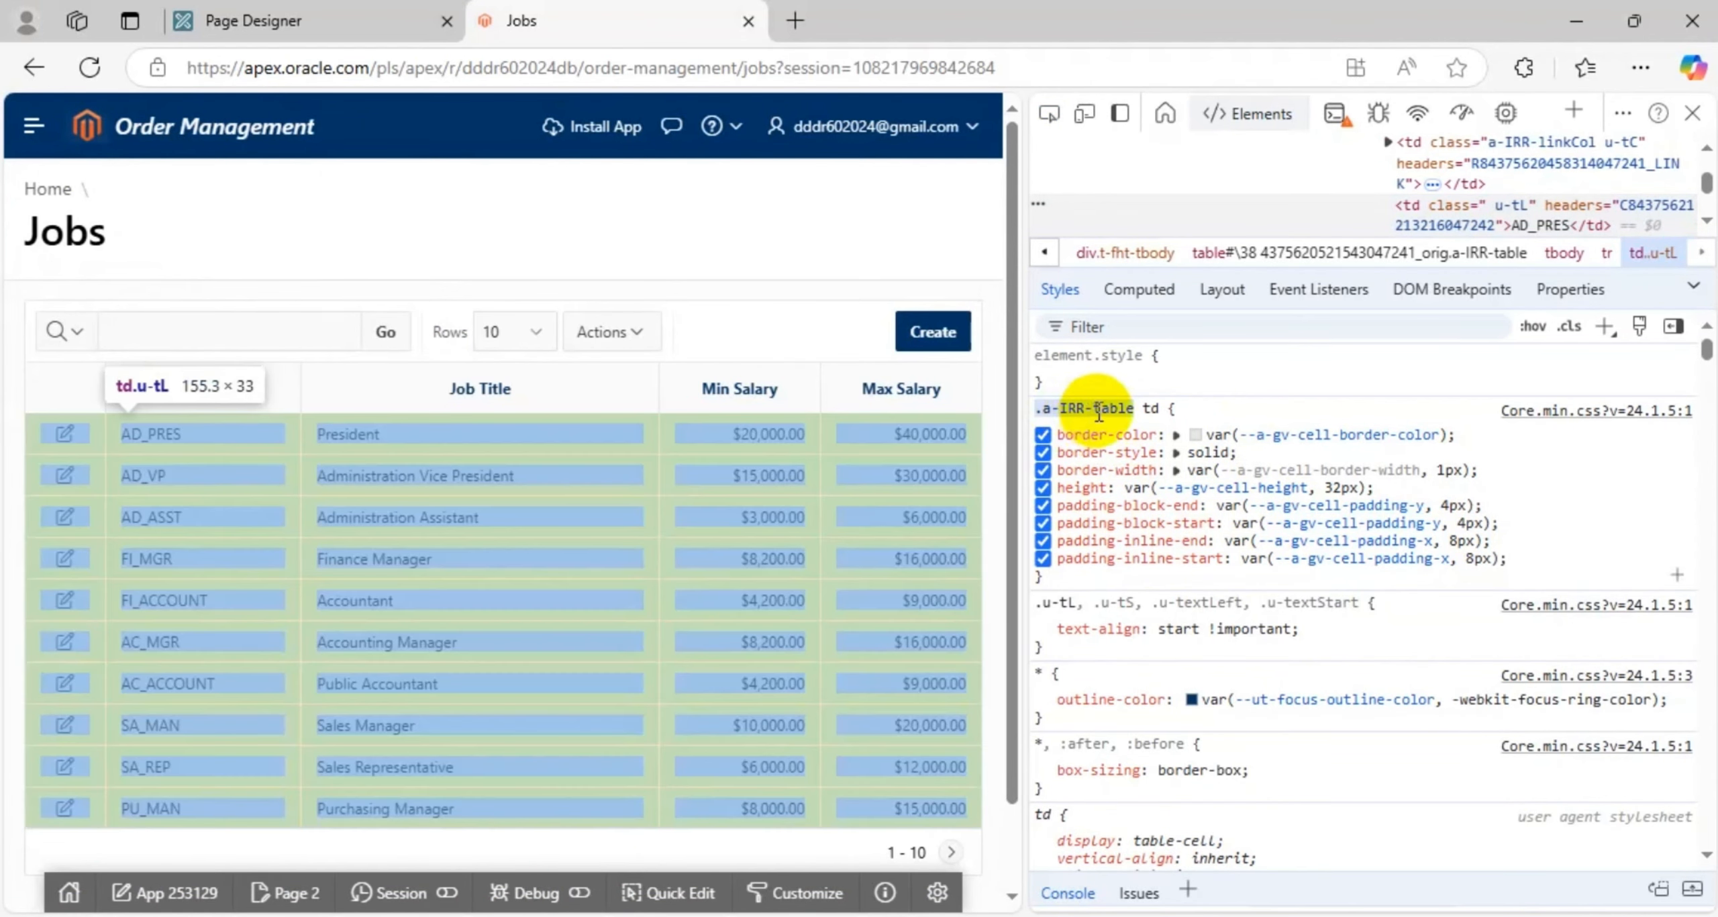
click(1152, 407)
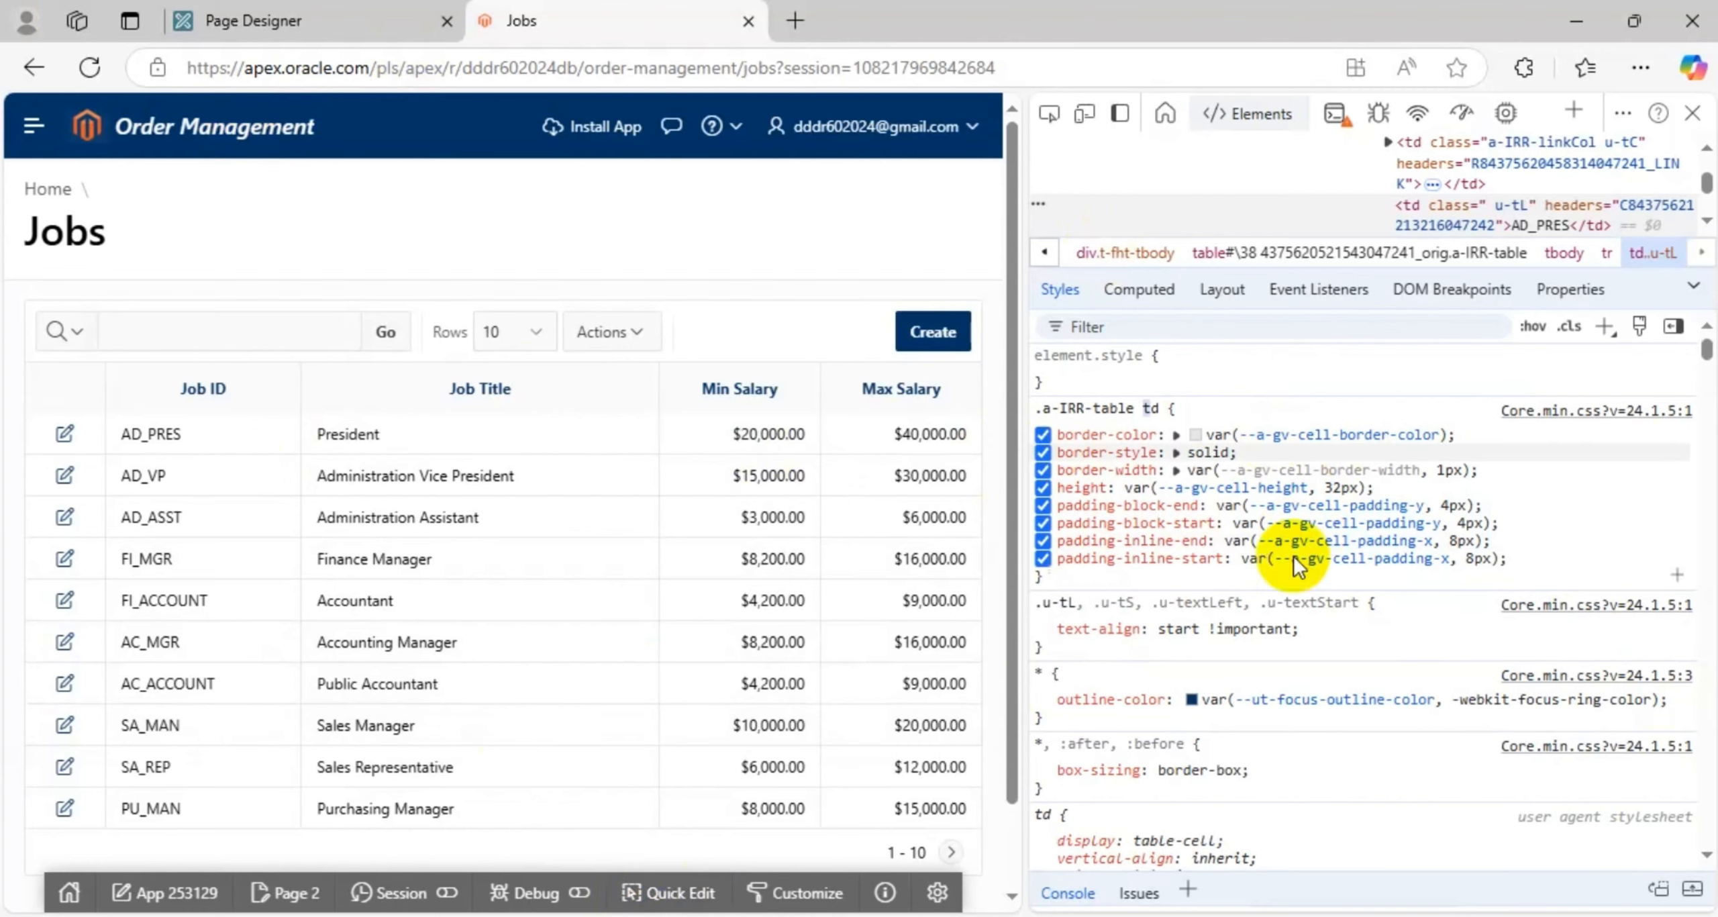
click(1692, 113)
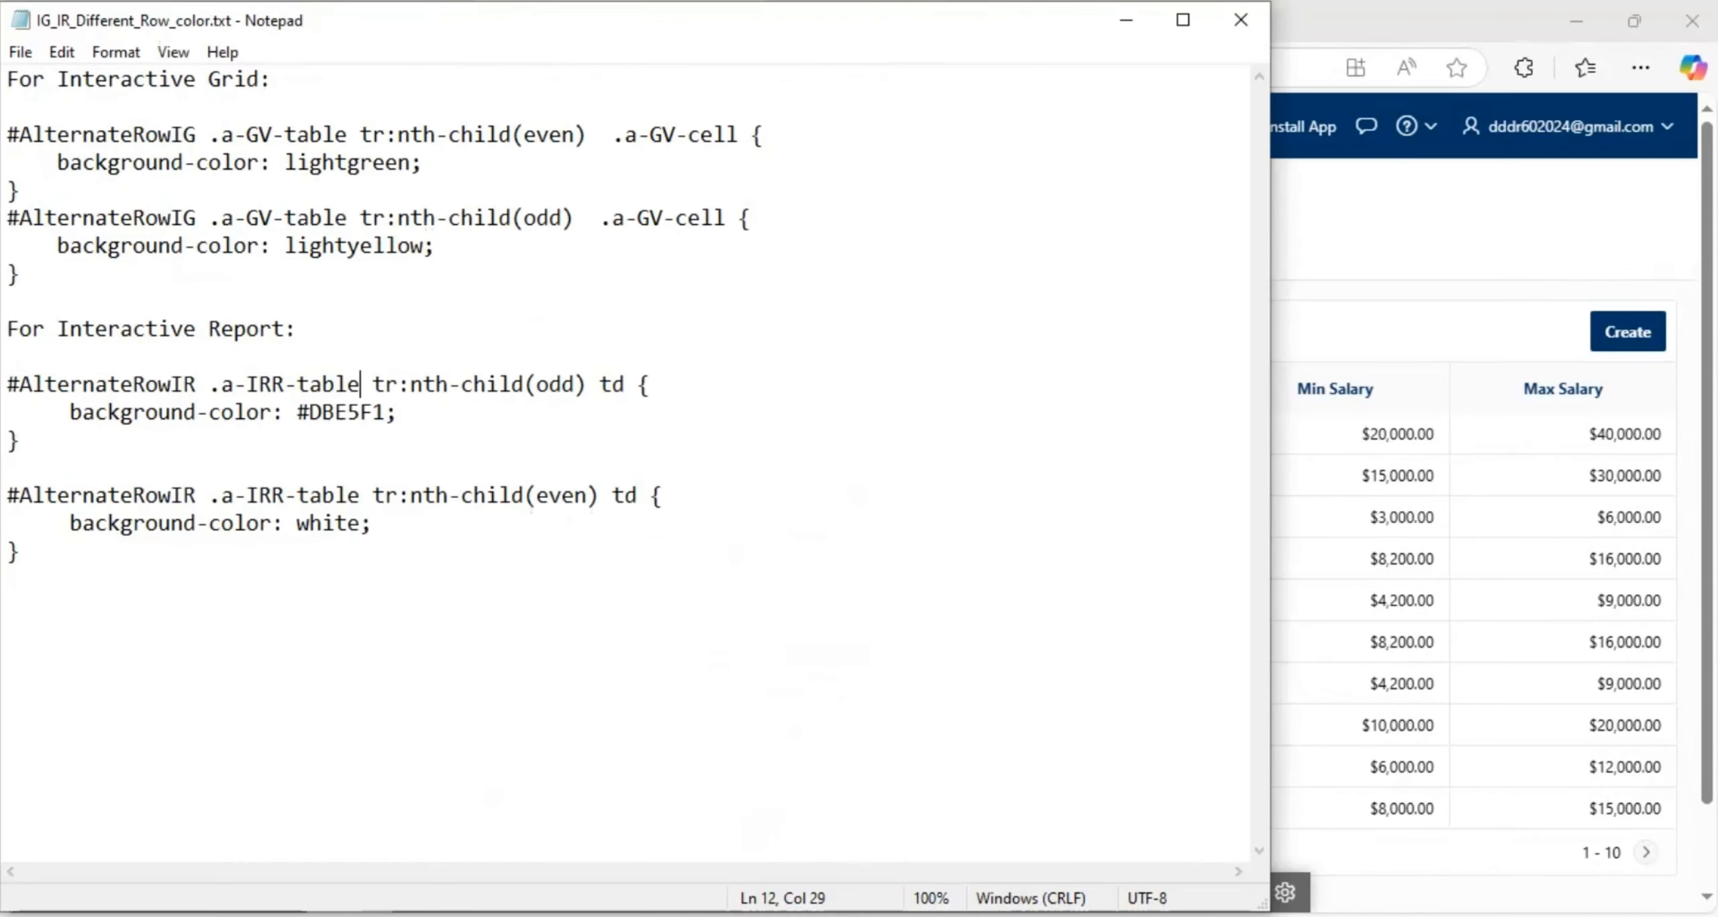
Step: Switch to the Notepad notes and copy the ID AlternateRowIR, without the hash sign, from the Interactive Report even-row rule
click(652, 635)
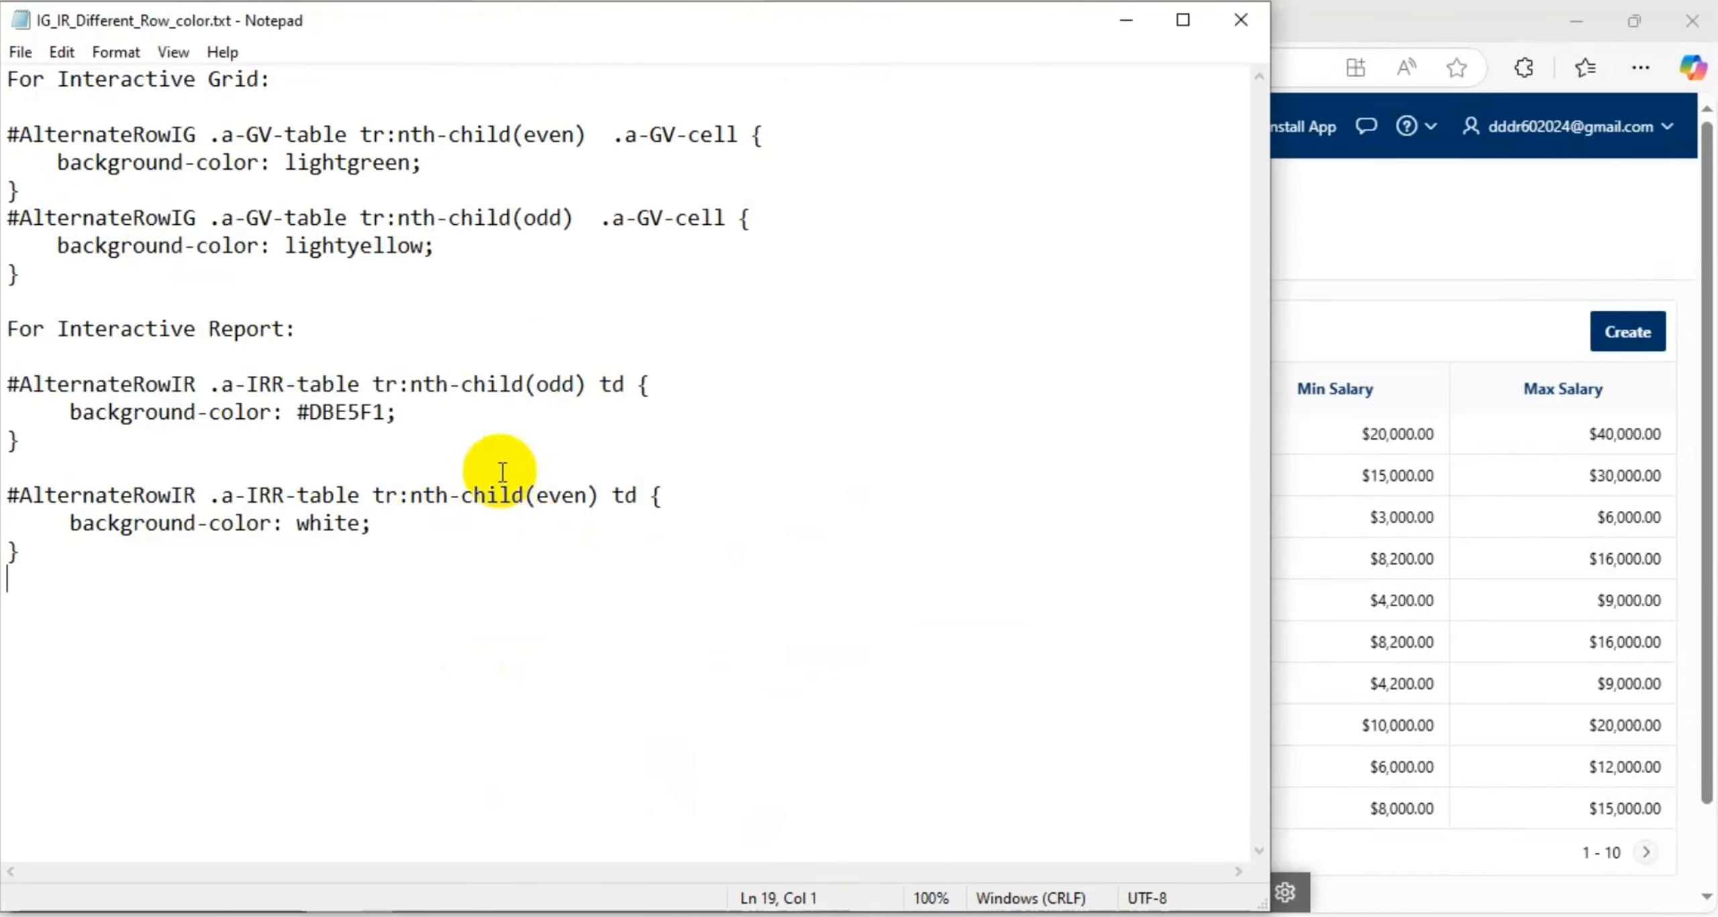
click(561, 497)
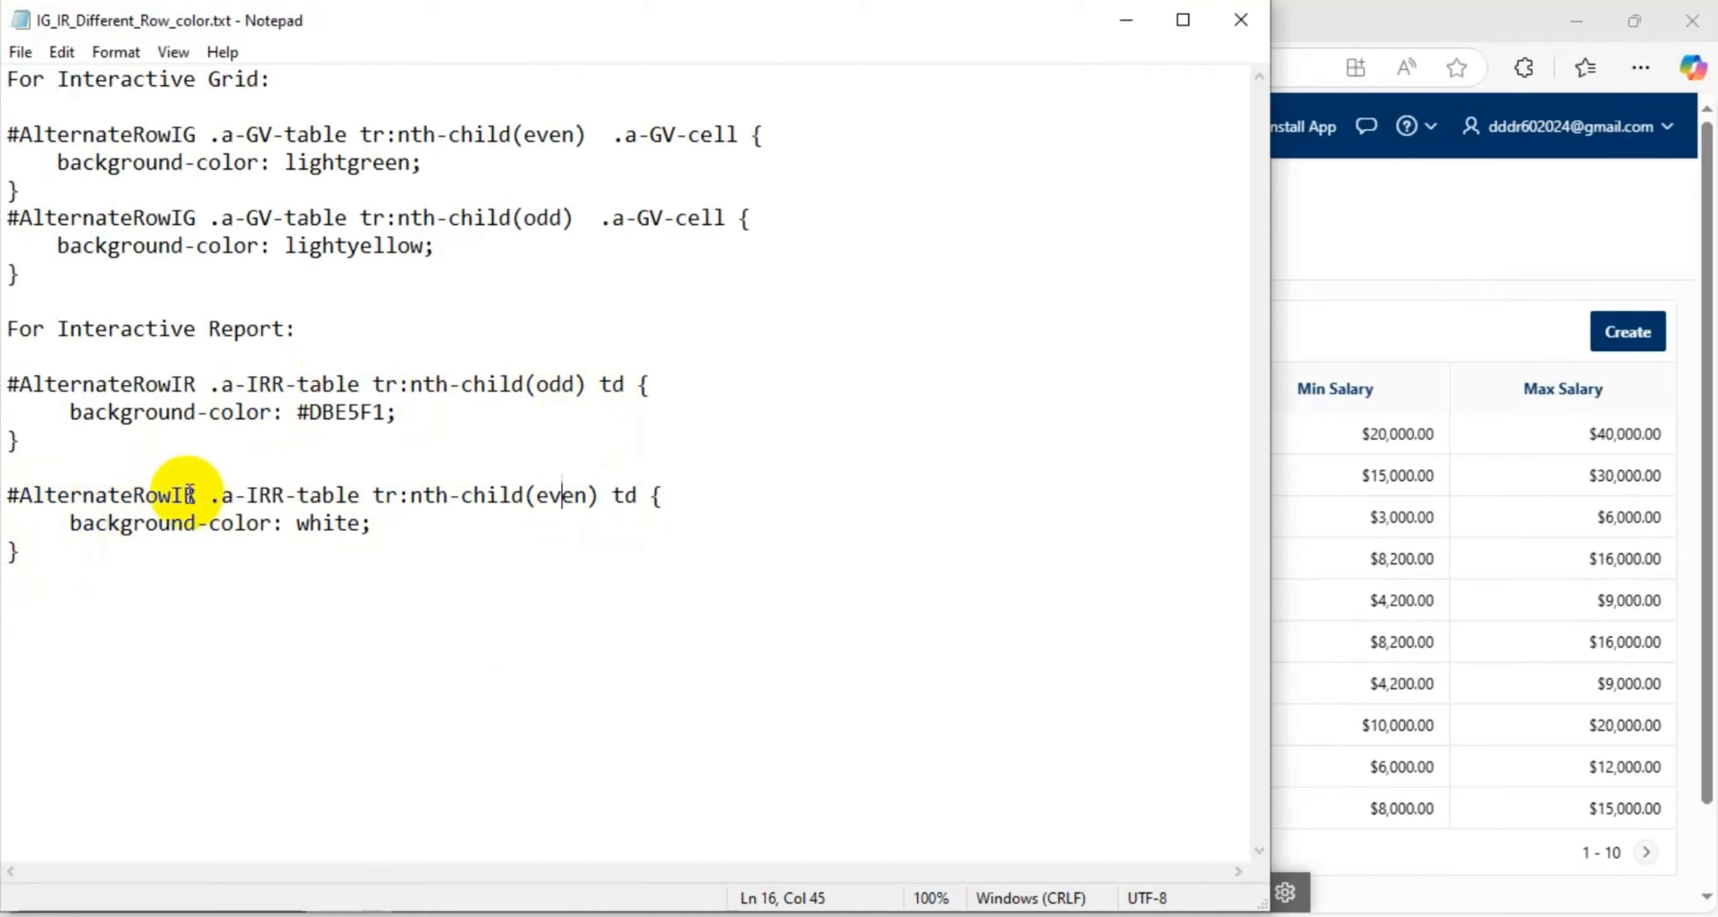
drag(191, 495, 3, 495)
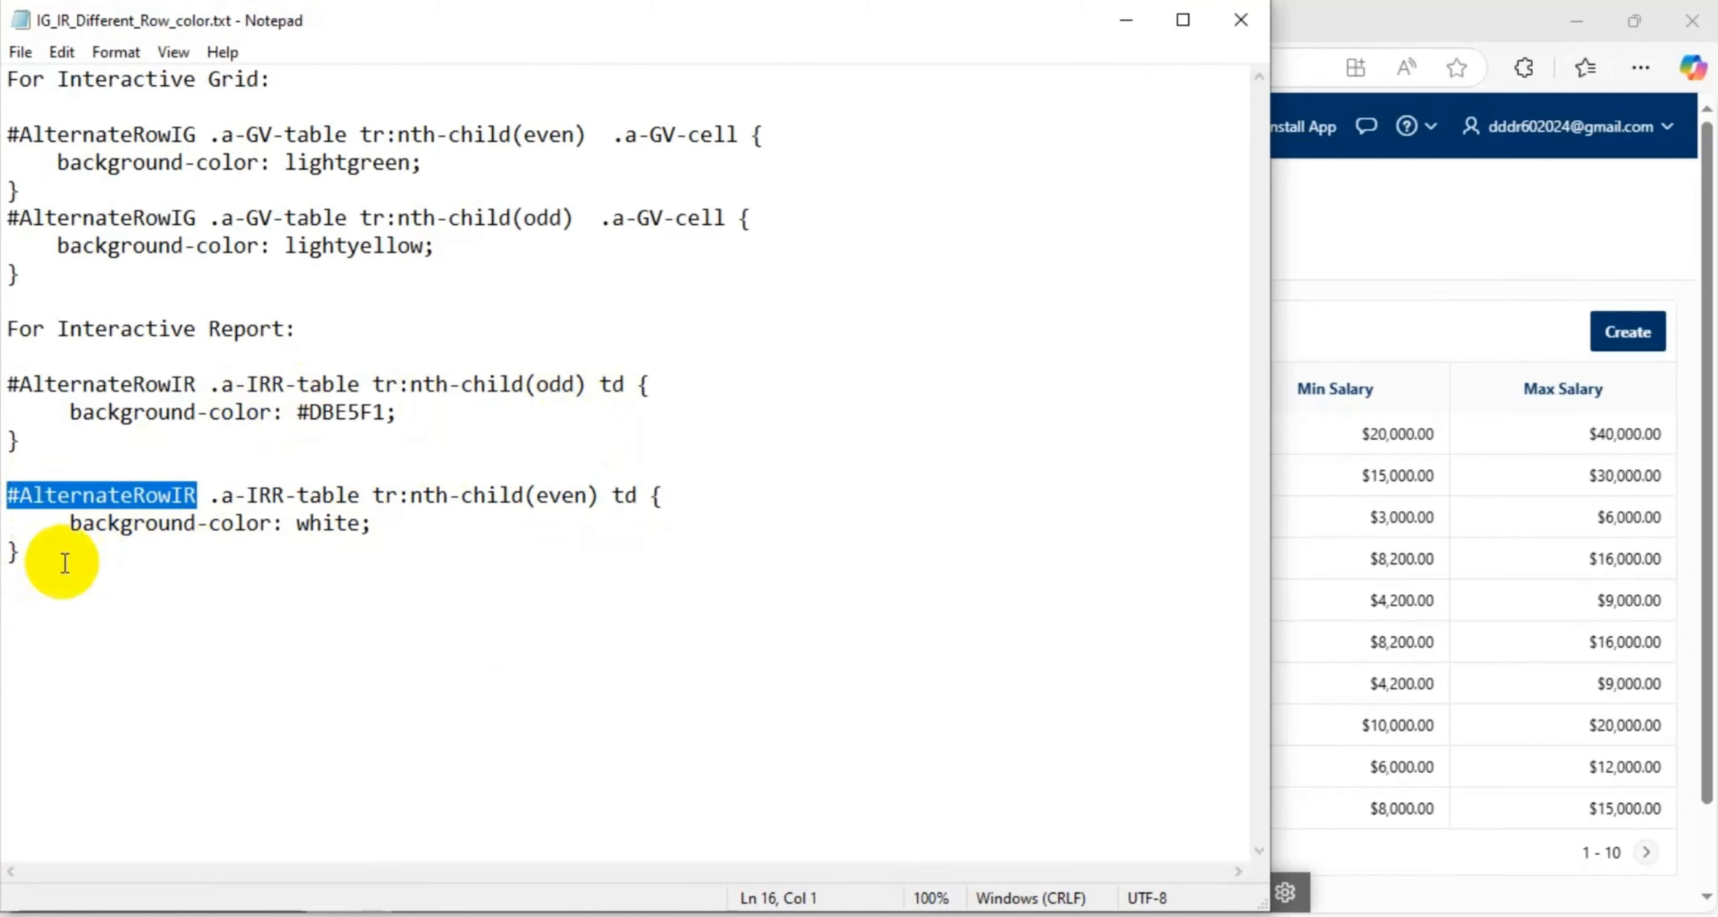
drag(210, 495, 23, 498)
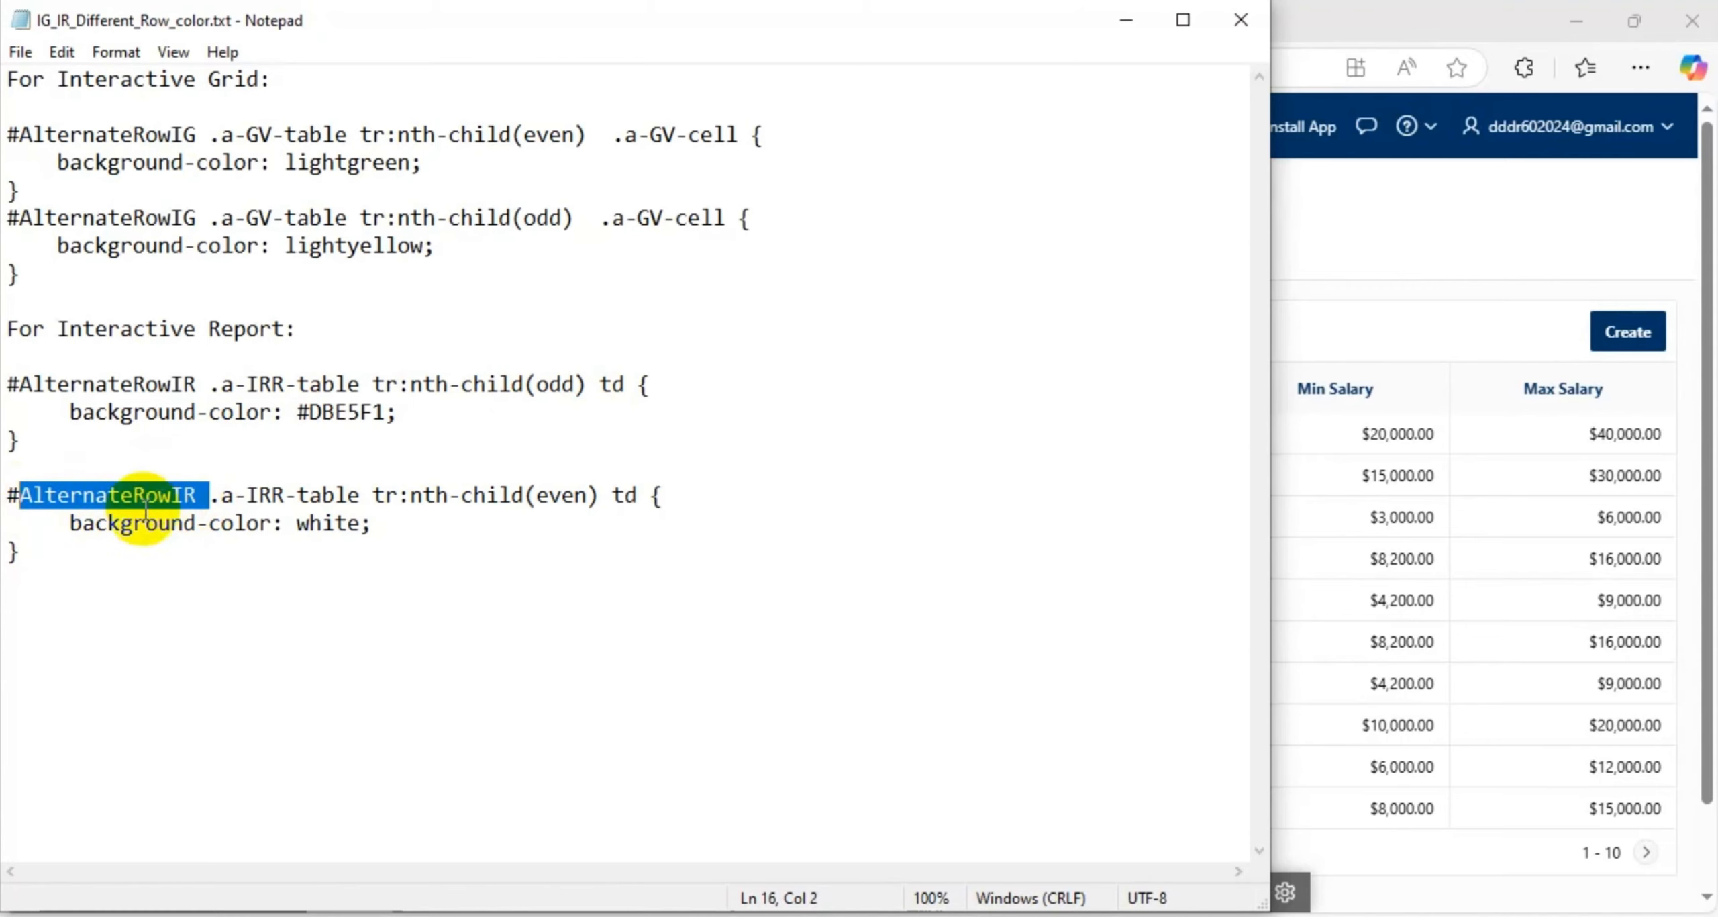
Step: Switch to the APEX Page Designer in the browser and set the Jobs region's Static ID to AlternateRowIR
click(851, 914)
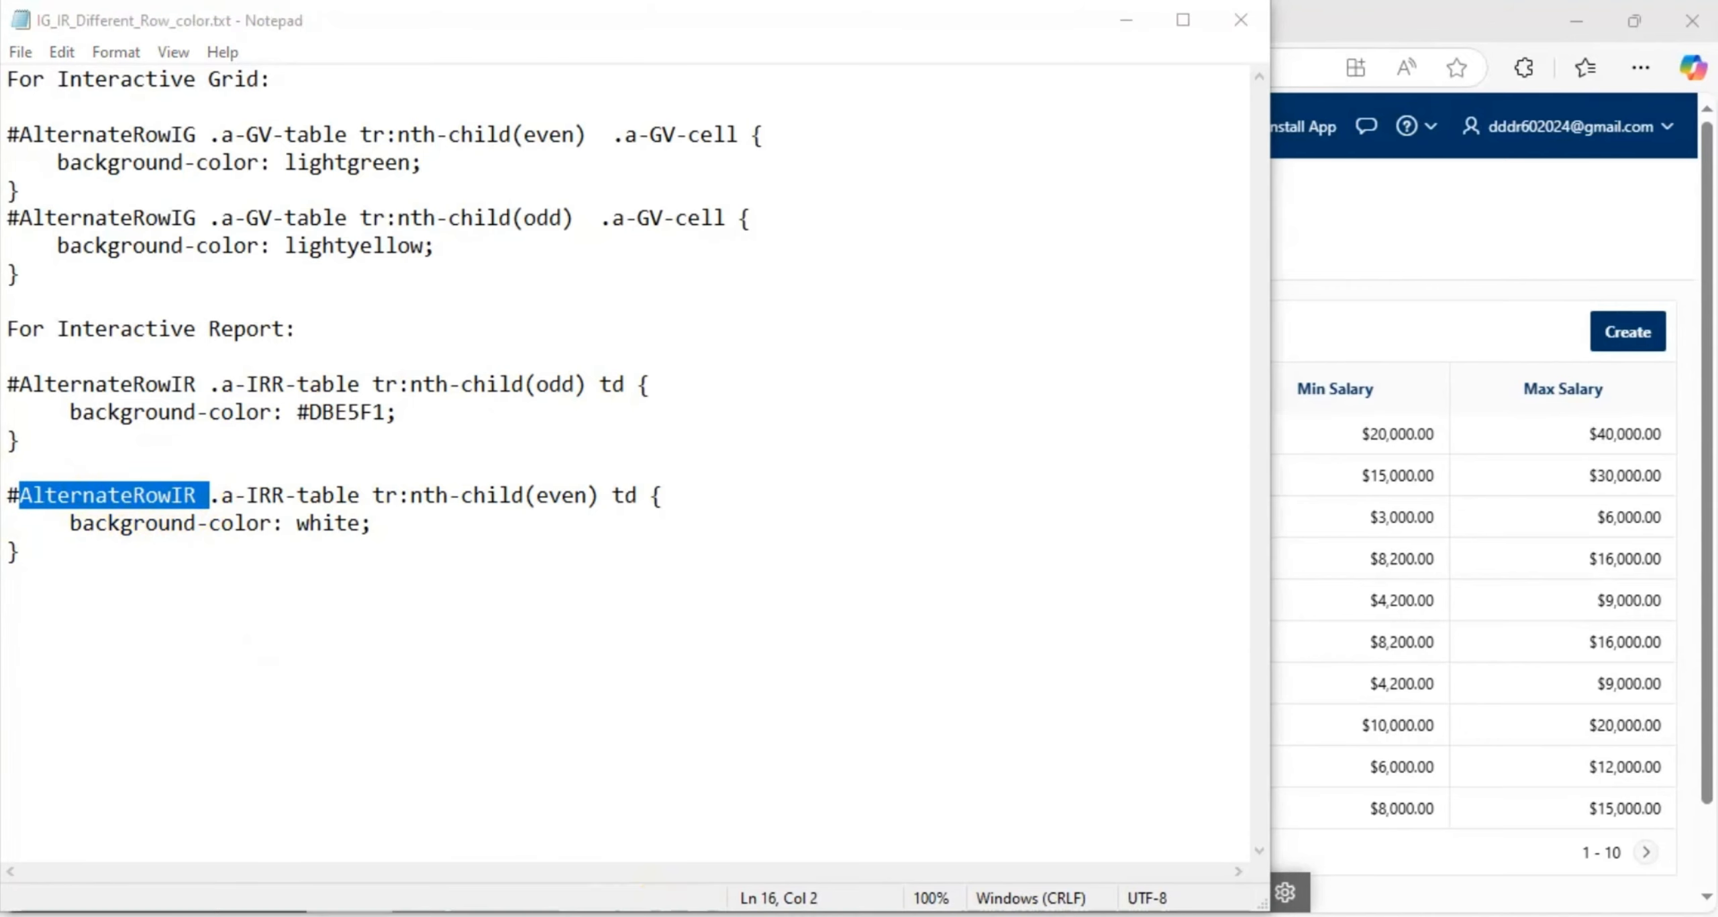
click(851, 914)
click(792, 914)
click(227, 11)
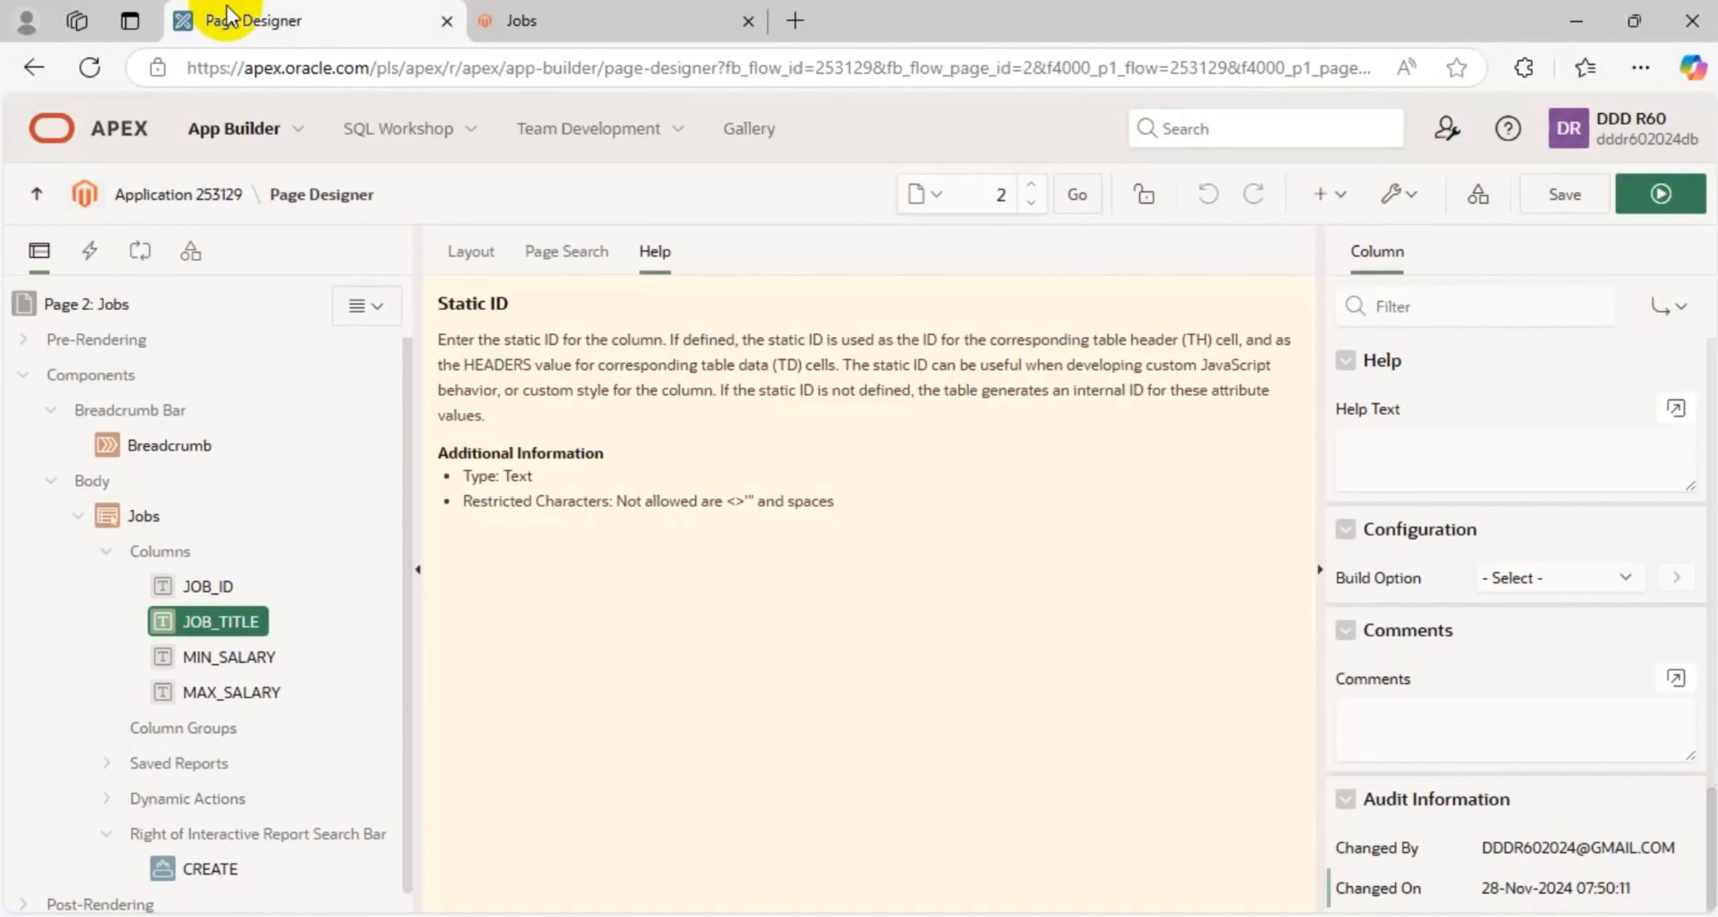
click(141, 515)
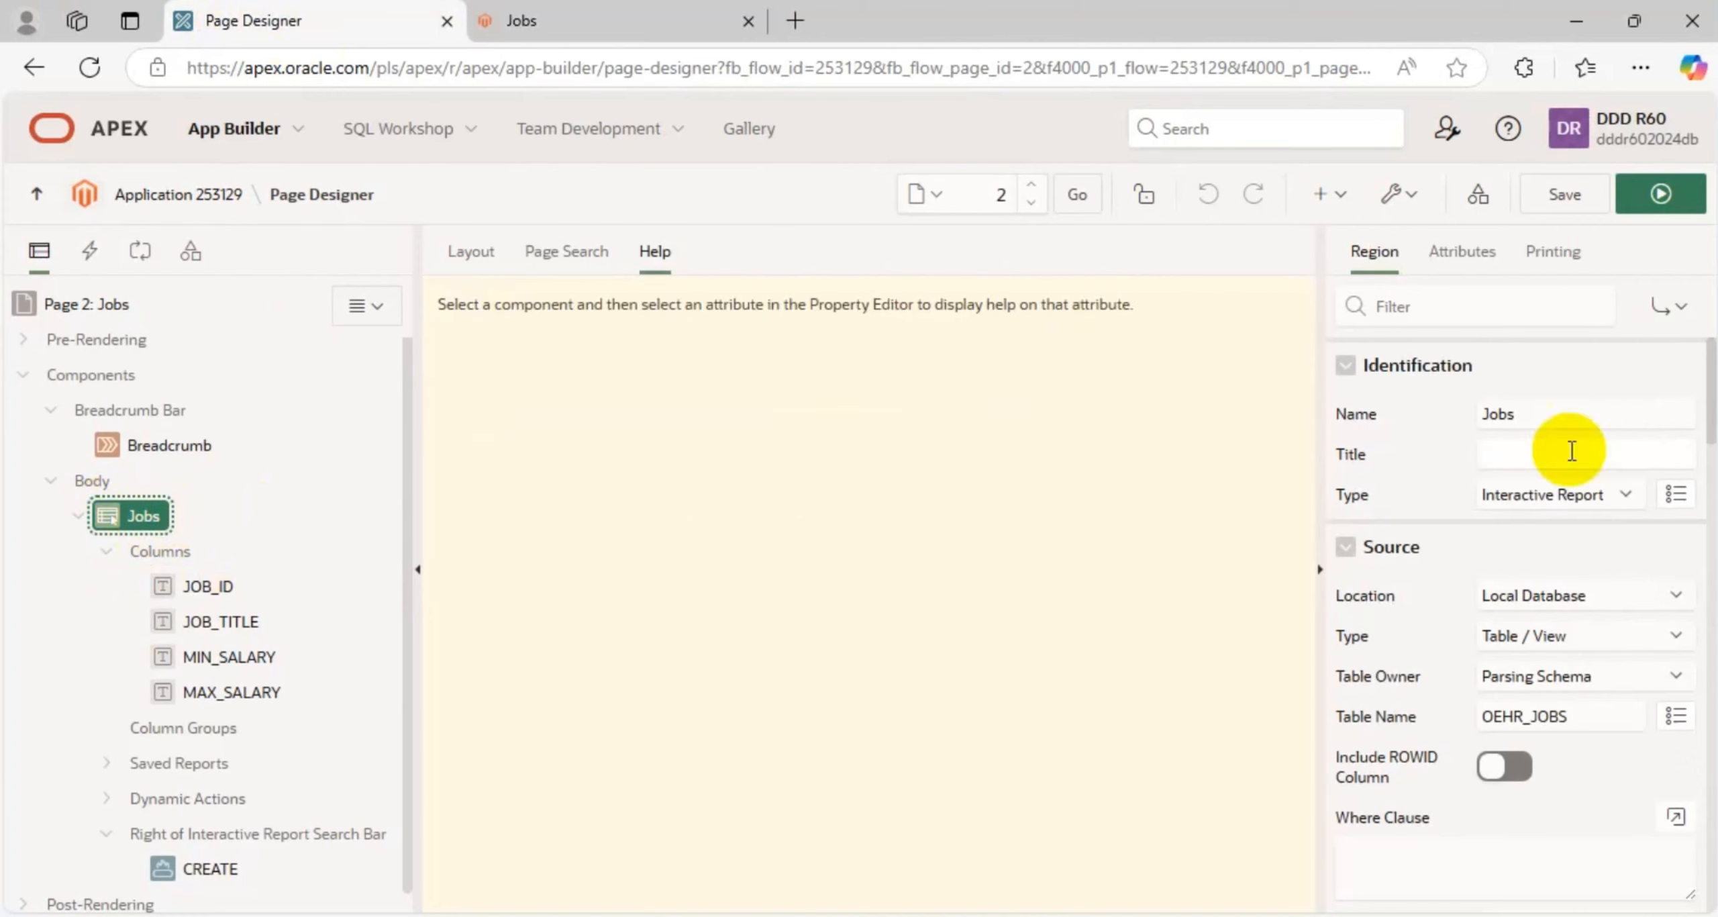
scroll(1522, 525, down, 6)
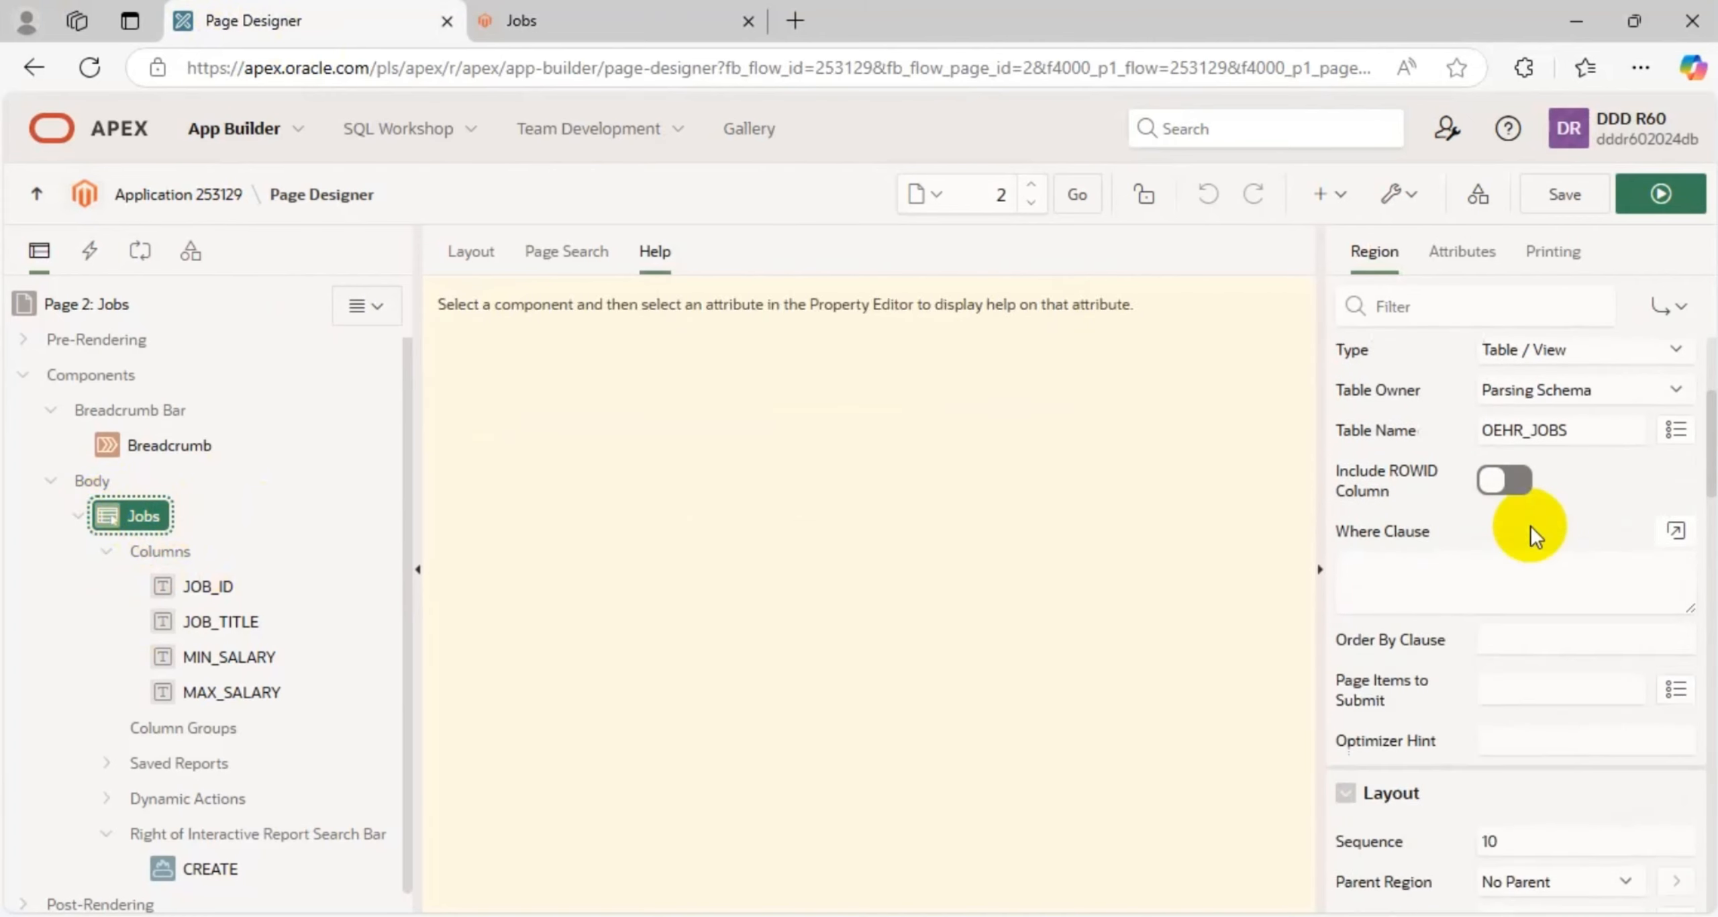
scroll(1531, 547, down, 5)
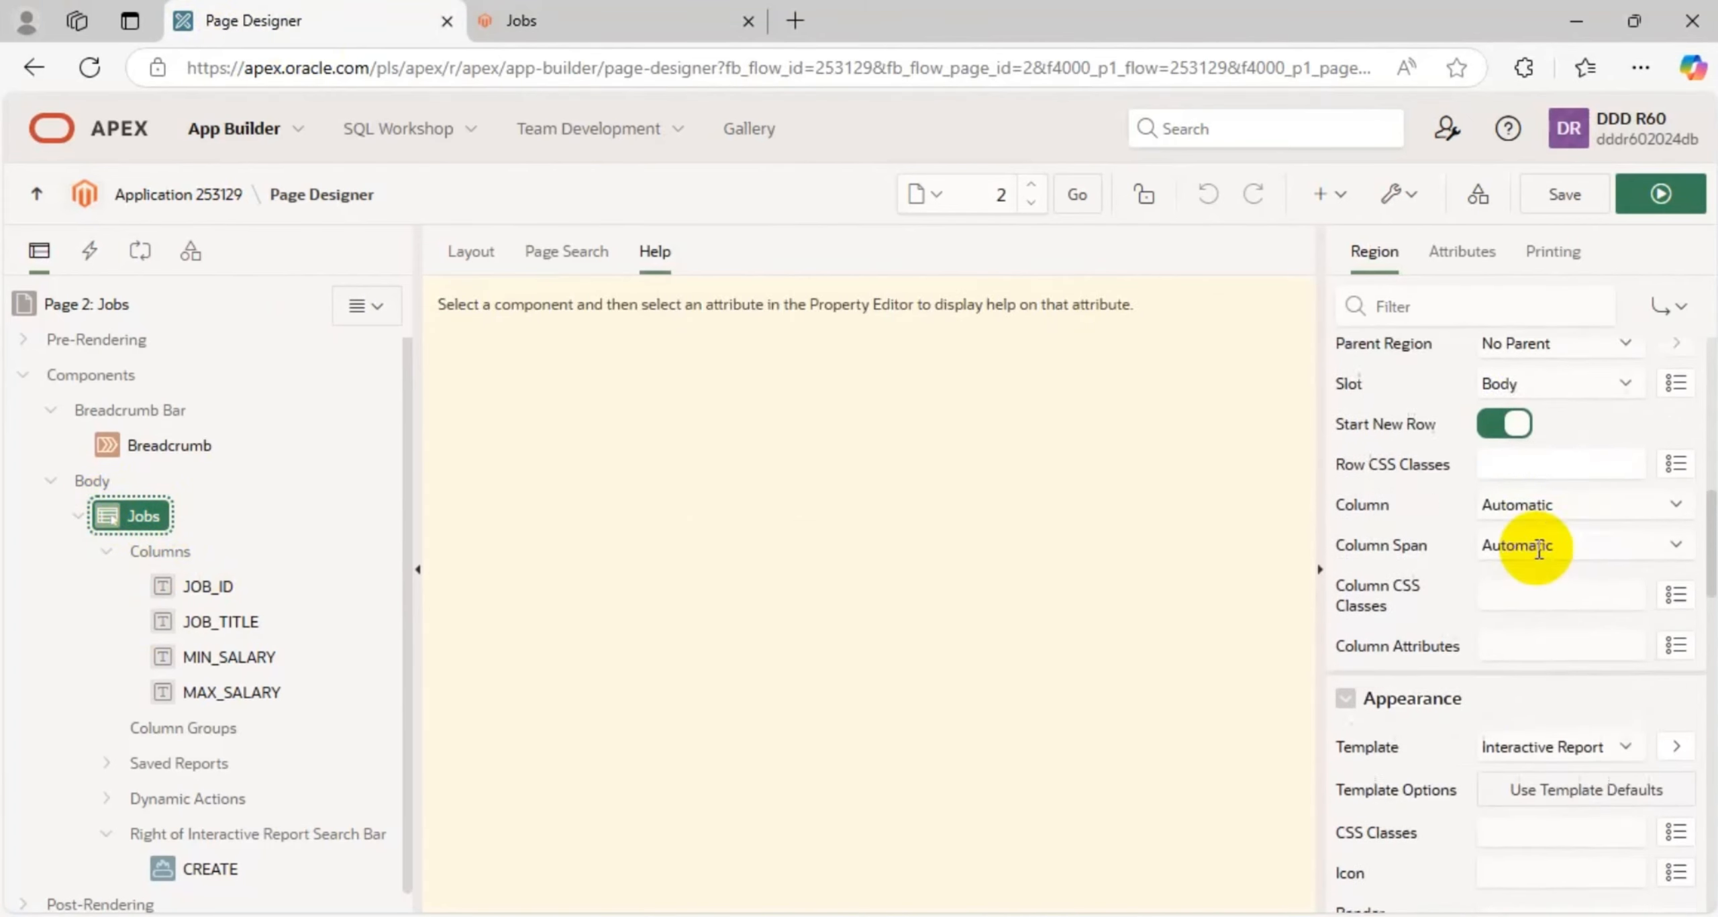
scroll(1454, 654, down, 5)
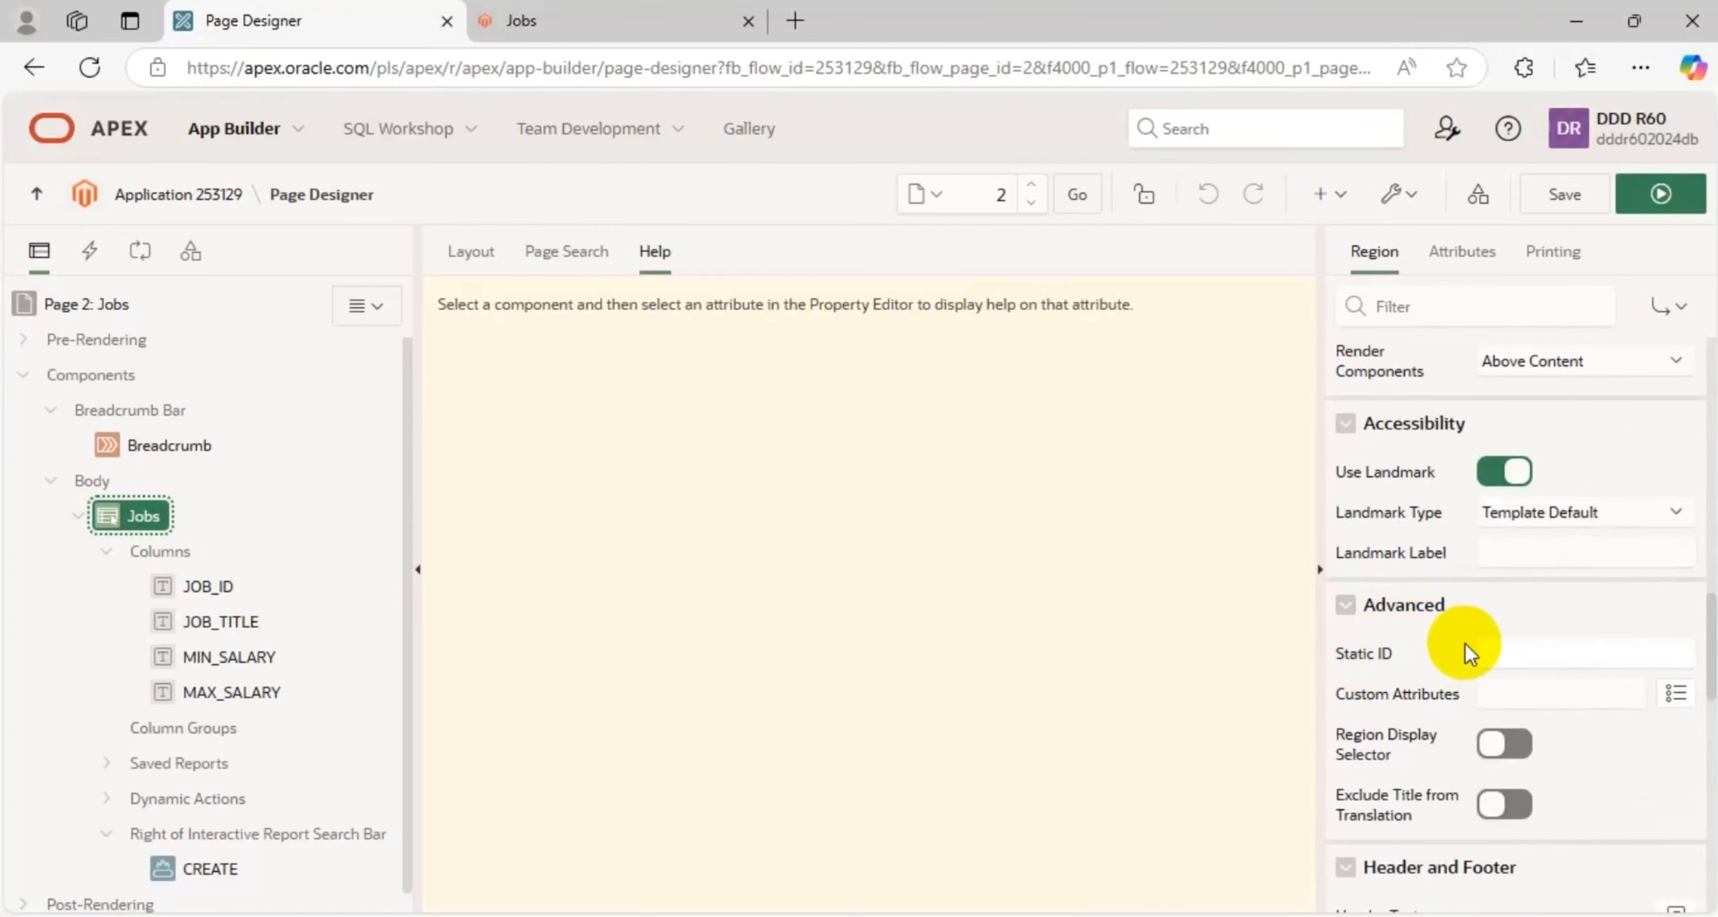
click(1501, 648)
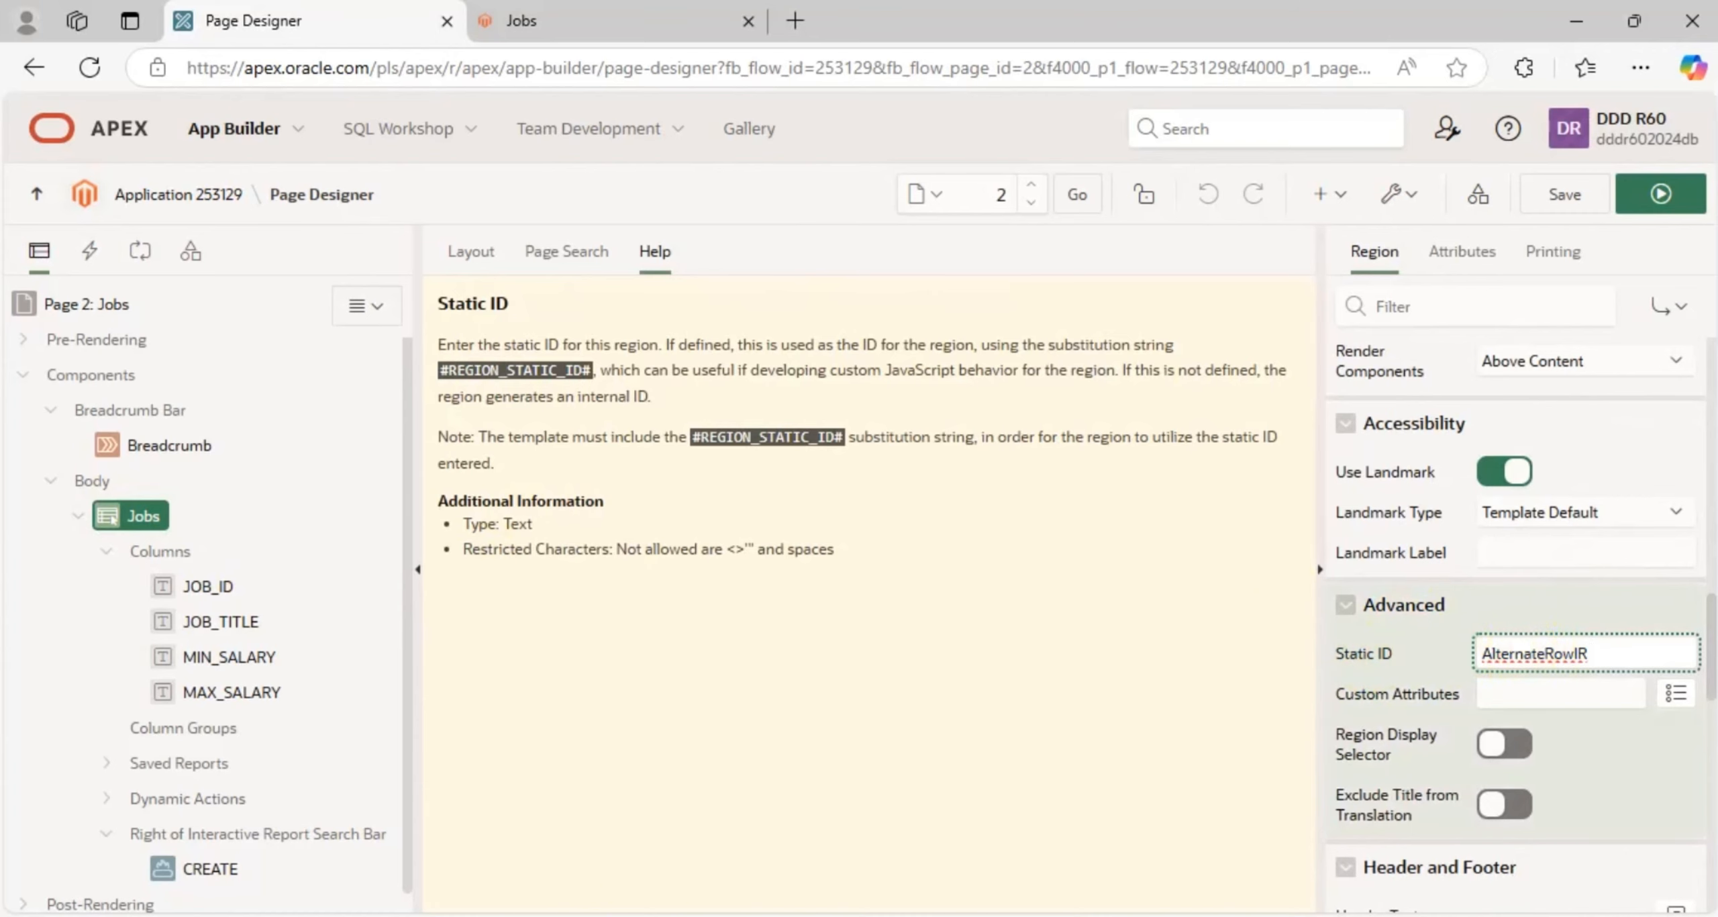
Step: Return to the Notepad notes and examine the Interactive Report even-row rule, including its nth-child selector, td element and background color
key(alt+Tab)
key(alt+Tab)
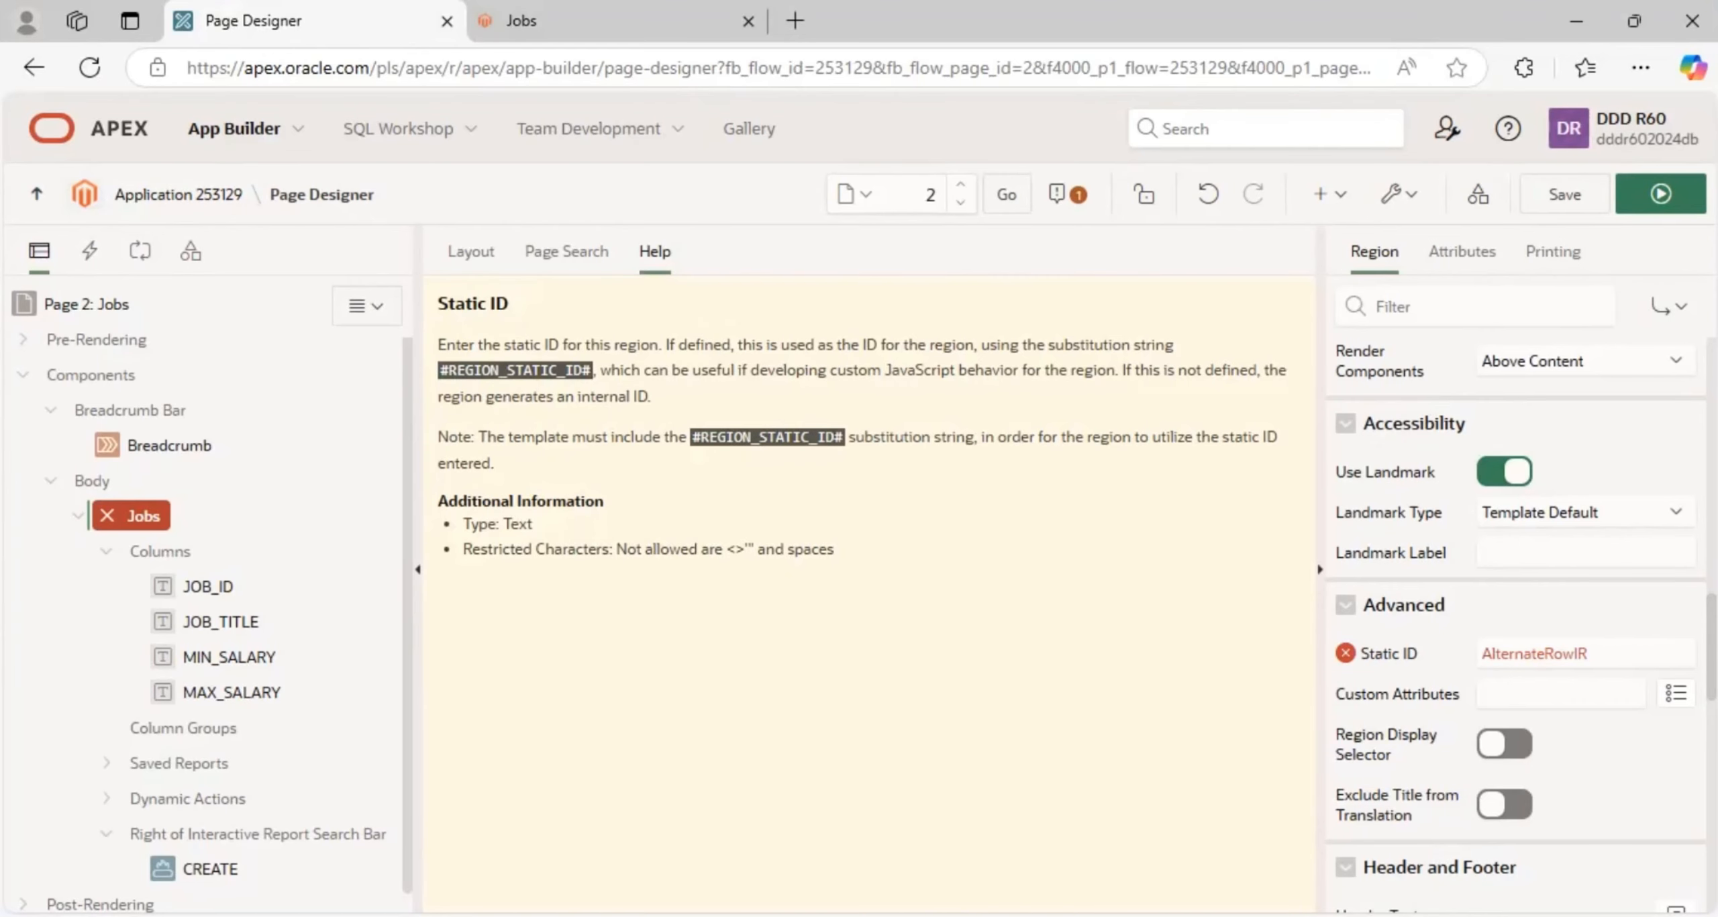
key(alt+Tab)
drag(209, 494, 398, 494)
click(414, 541)
click(460, 594)
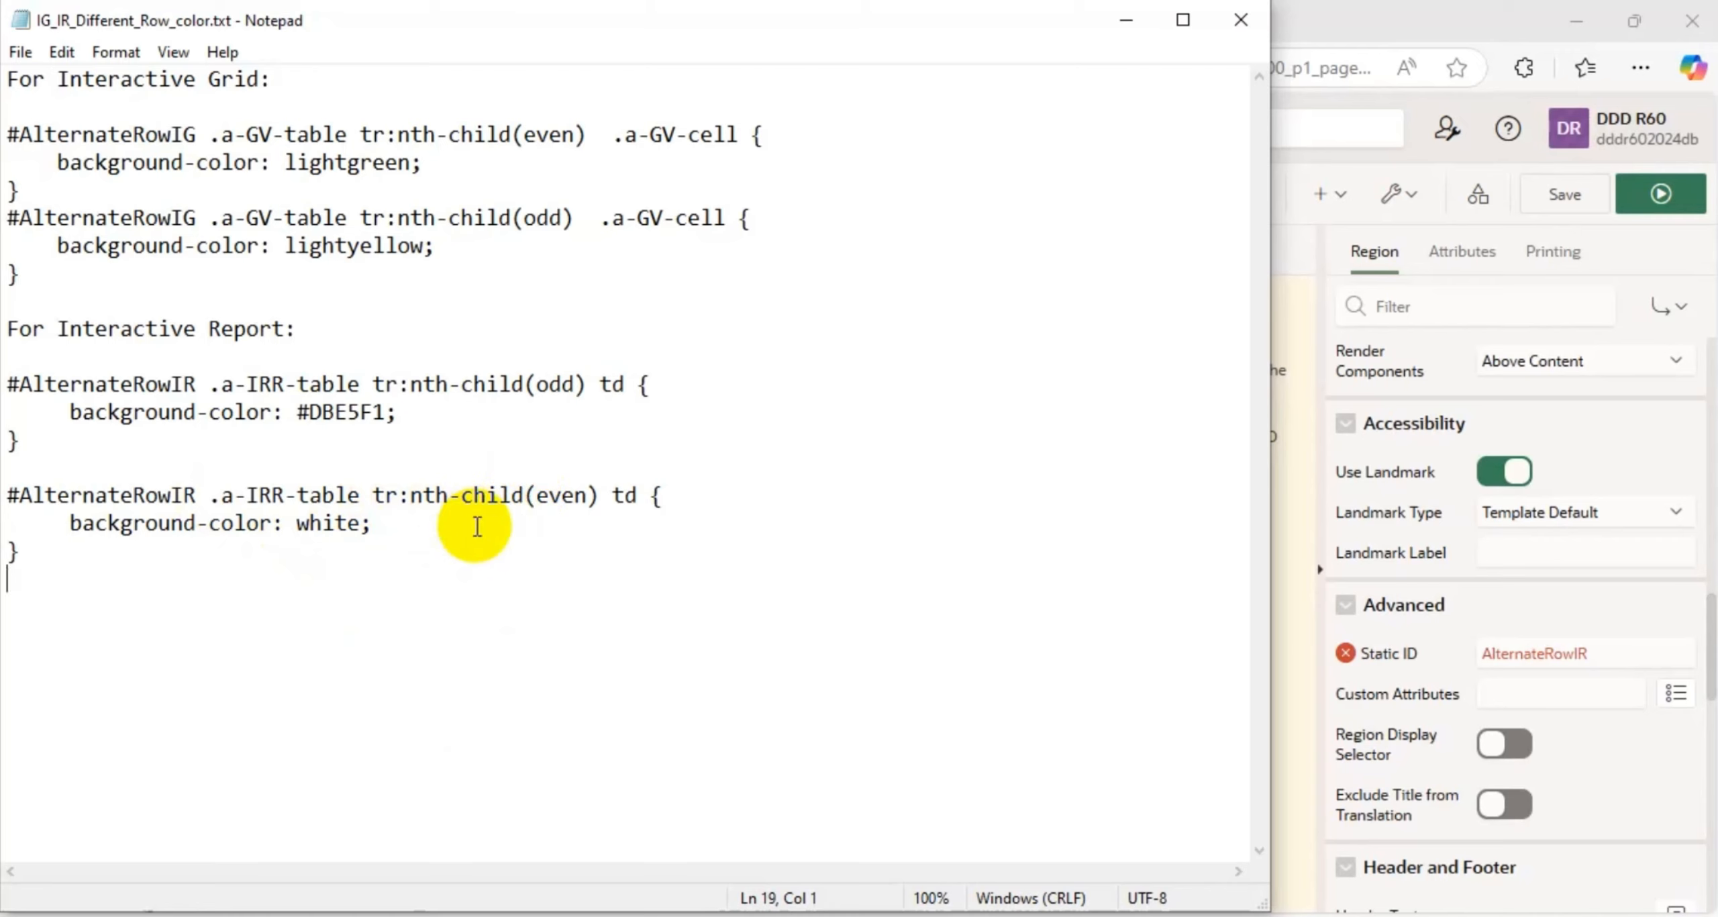
drag(410, 494, 511, 488)
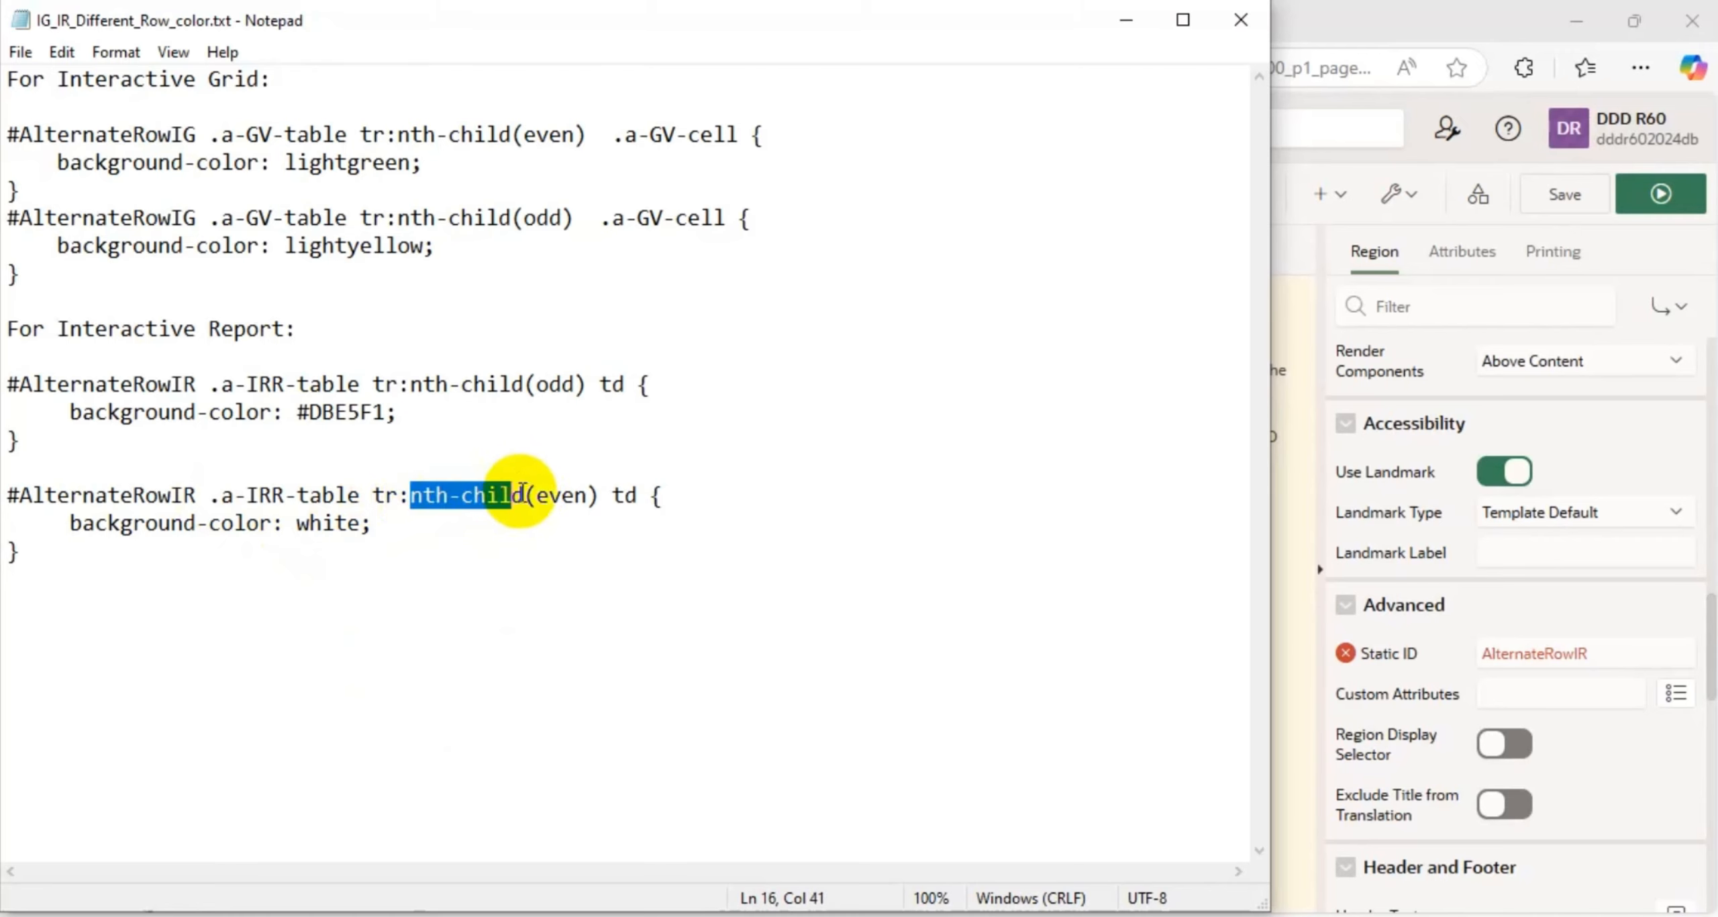
double_click(557, 490)
click(595, 563)
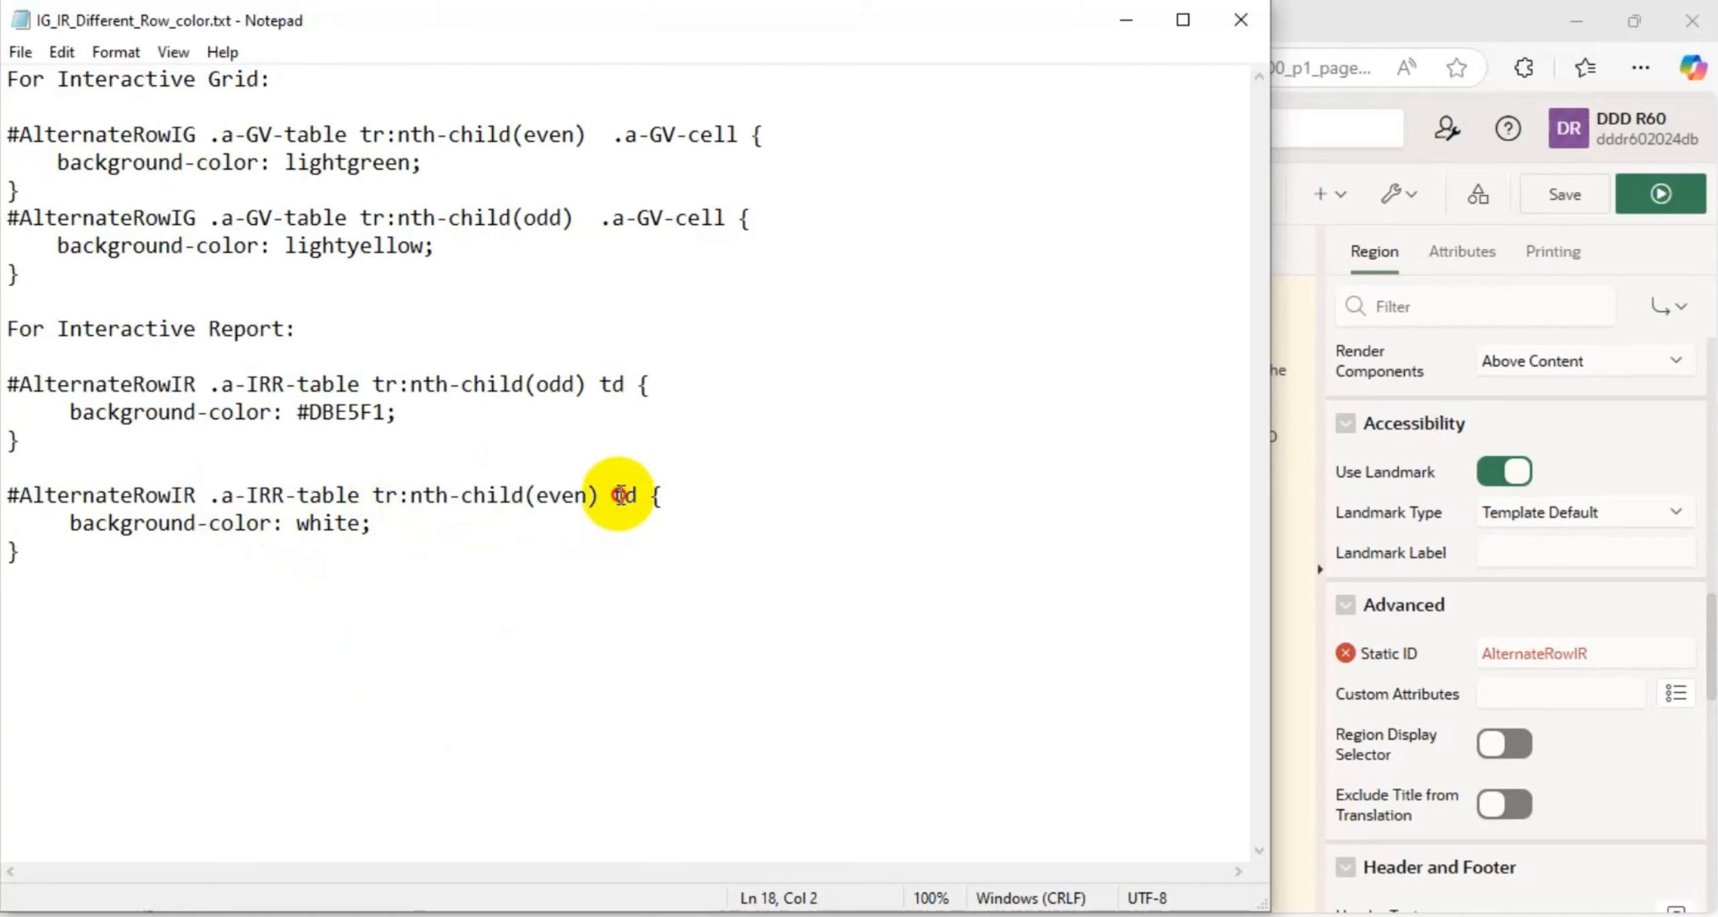
click(671, 545)
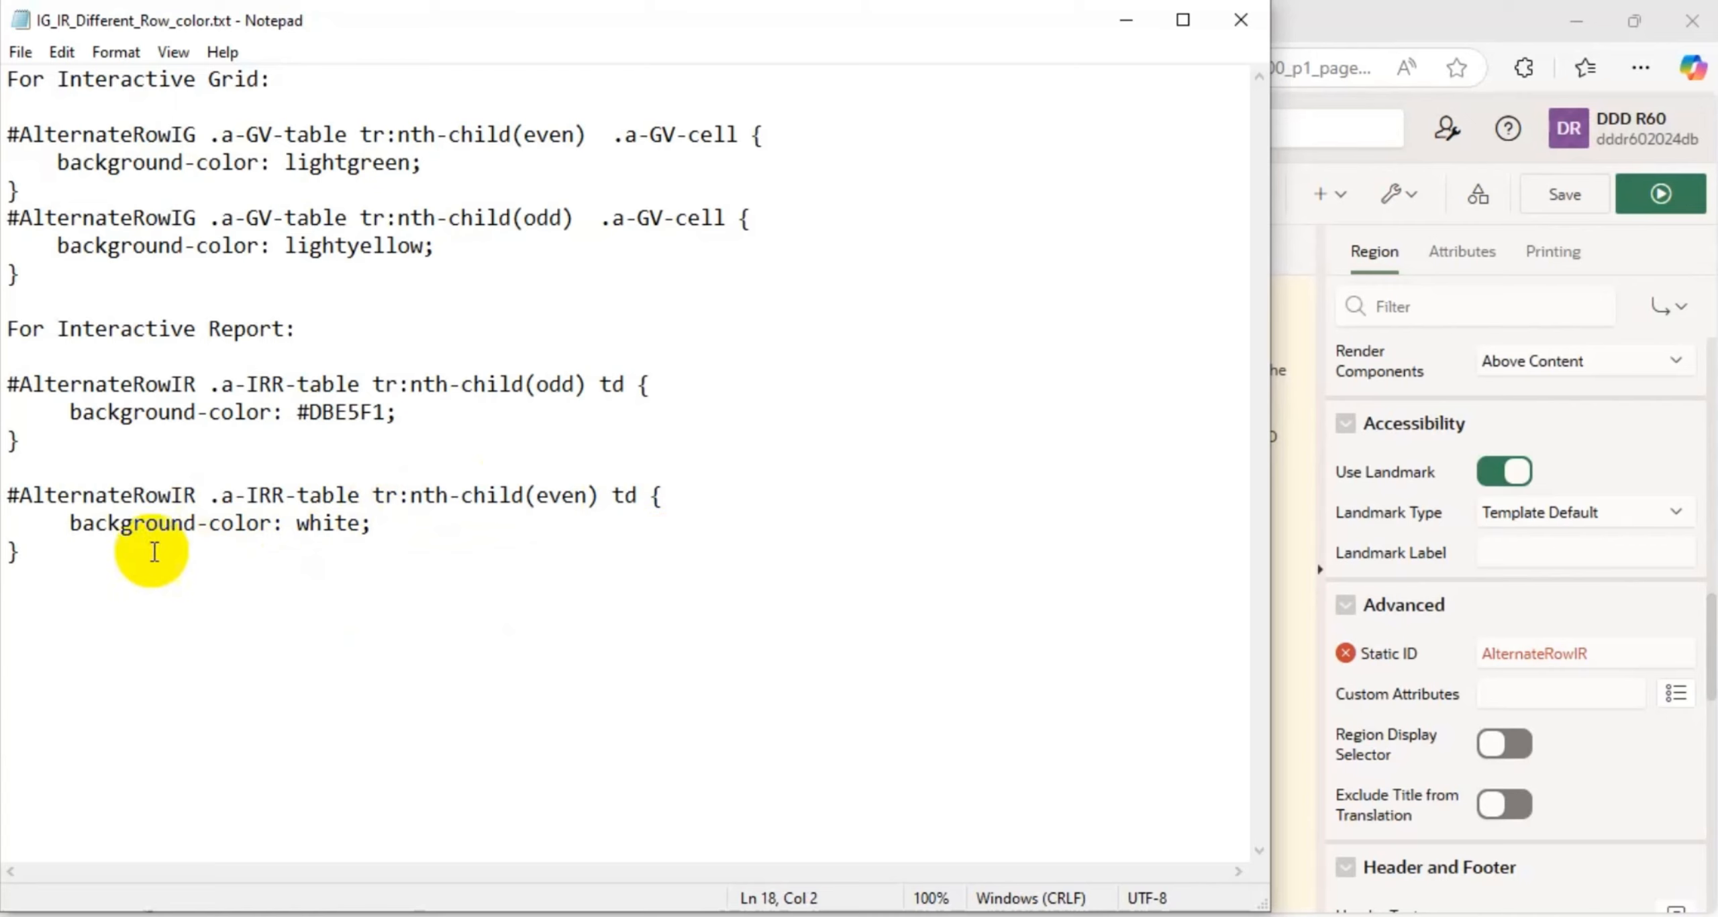
double_click(339, 524)
click(416, 520)
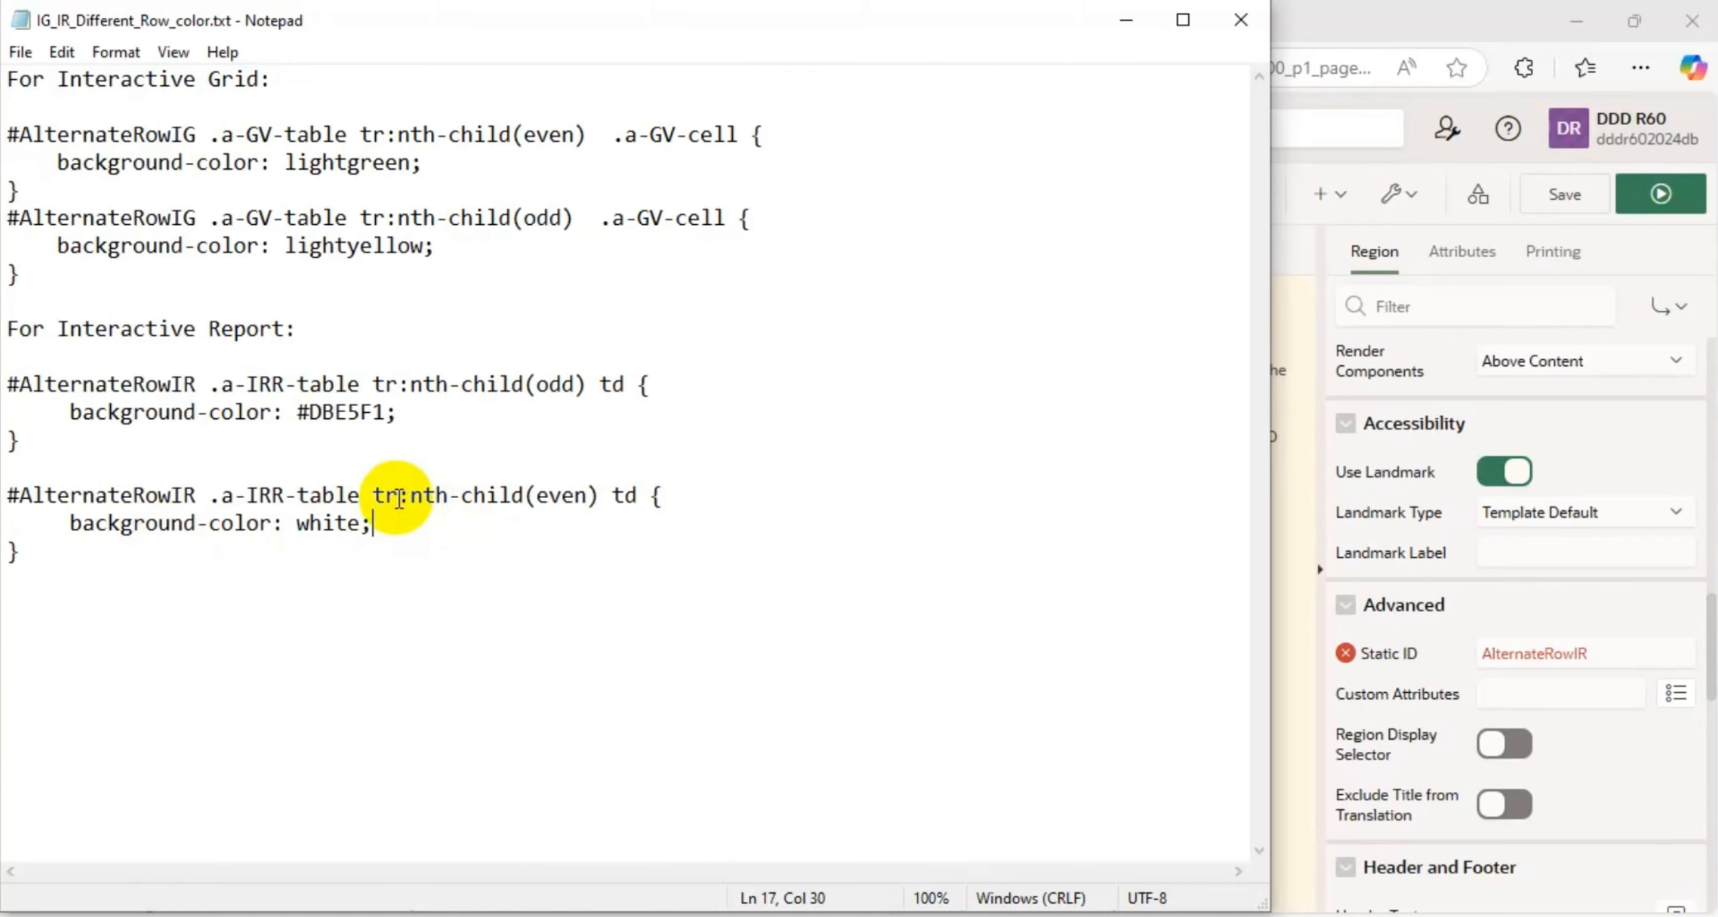
drag(401, 498, 526, 498)
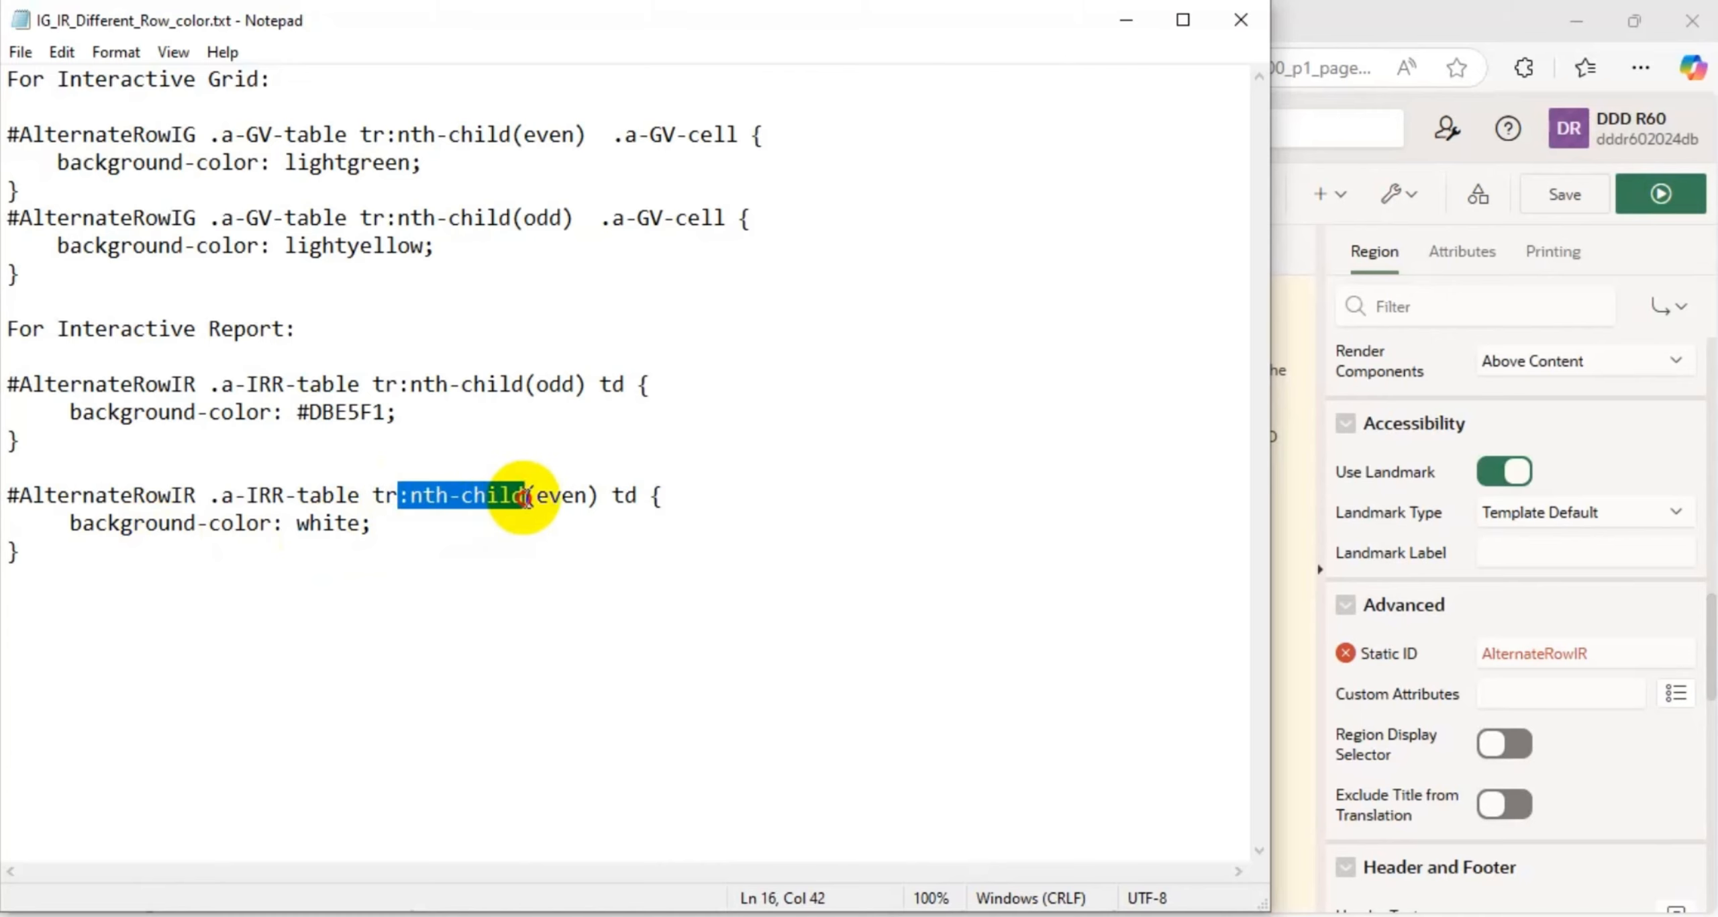
click(451, 552)
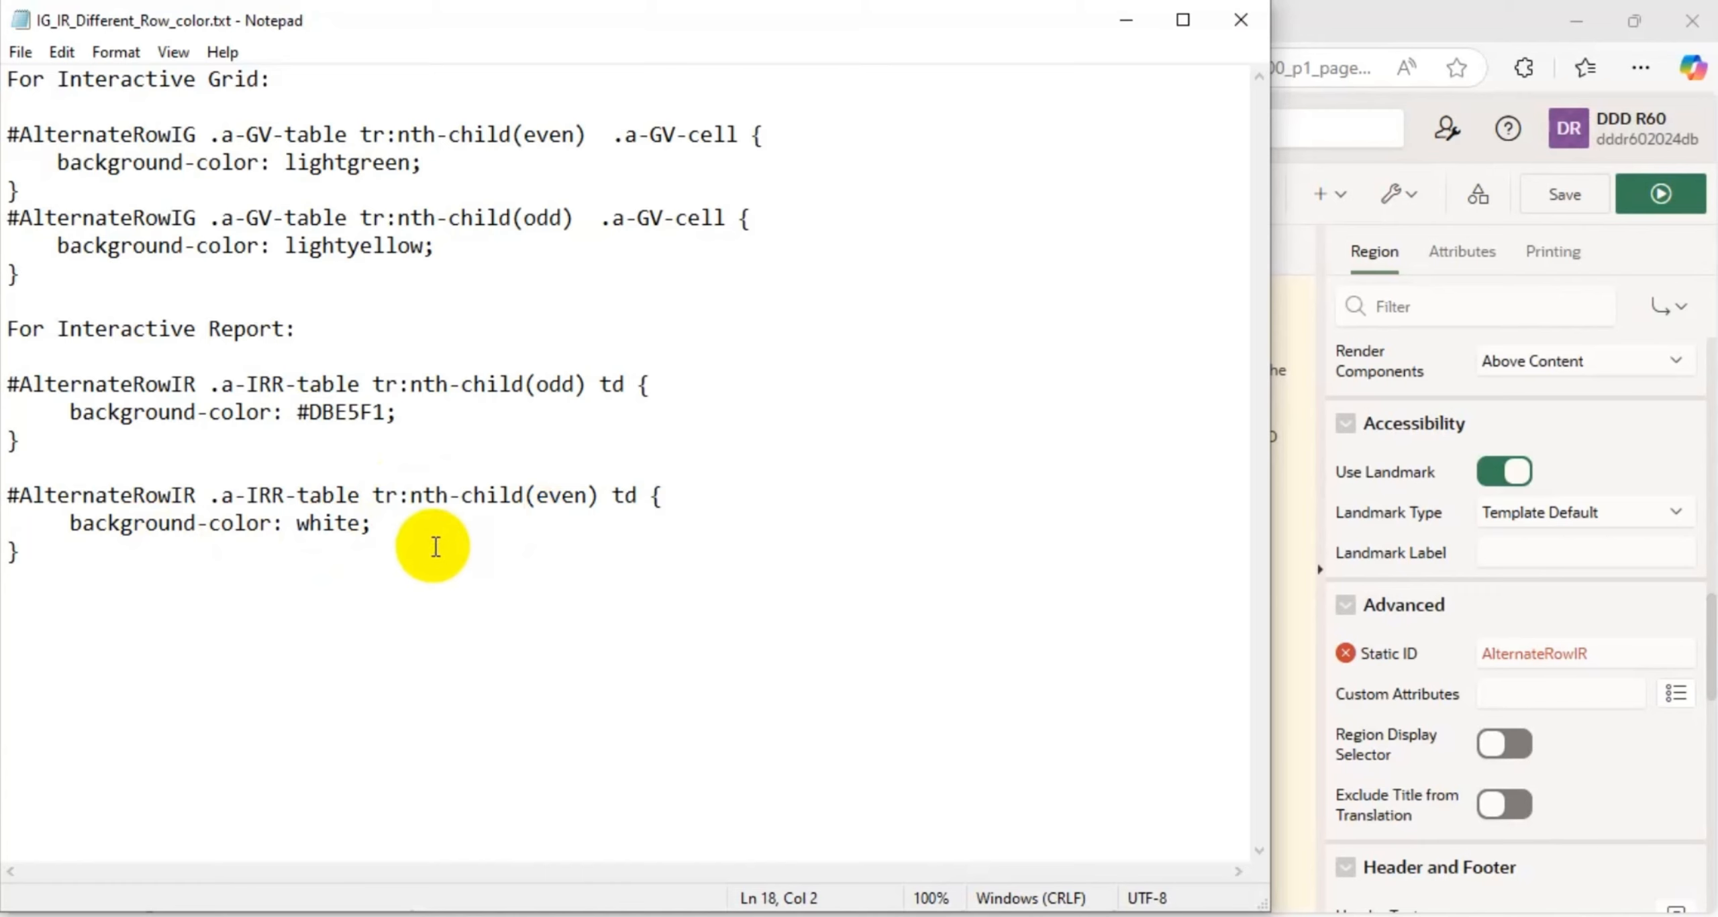
drag(31, 553, 6, 468)
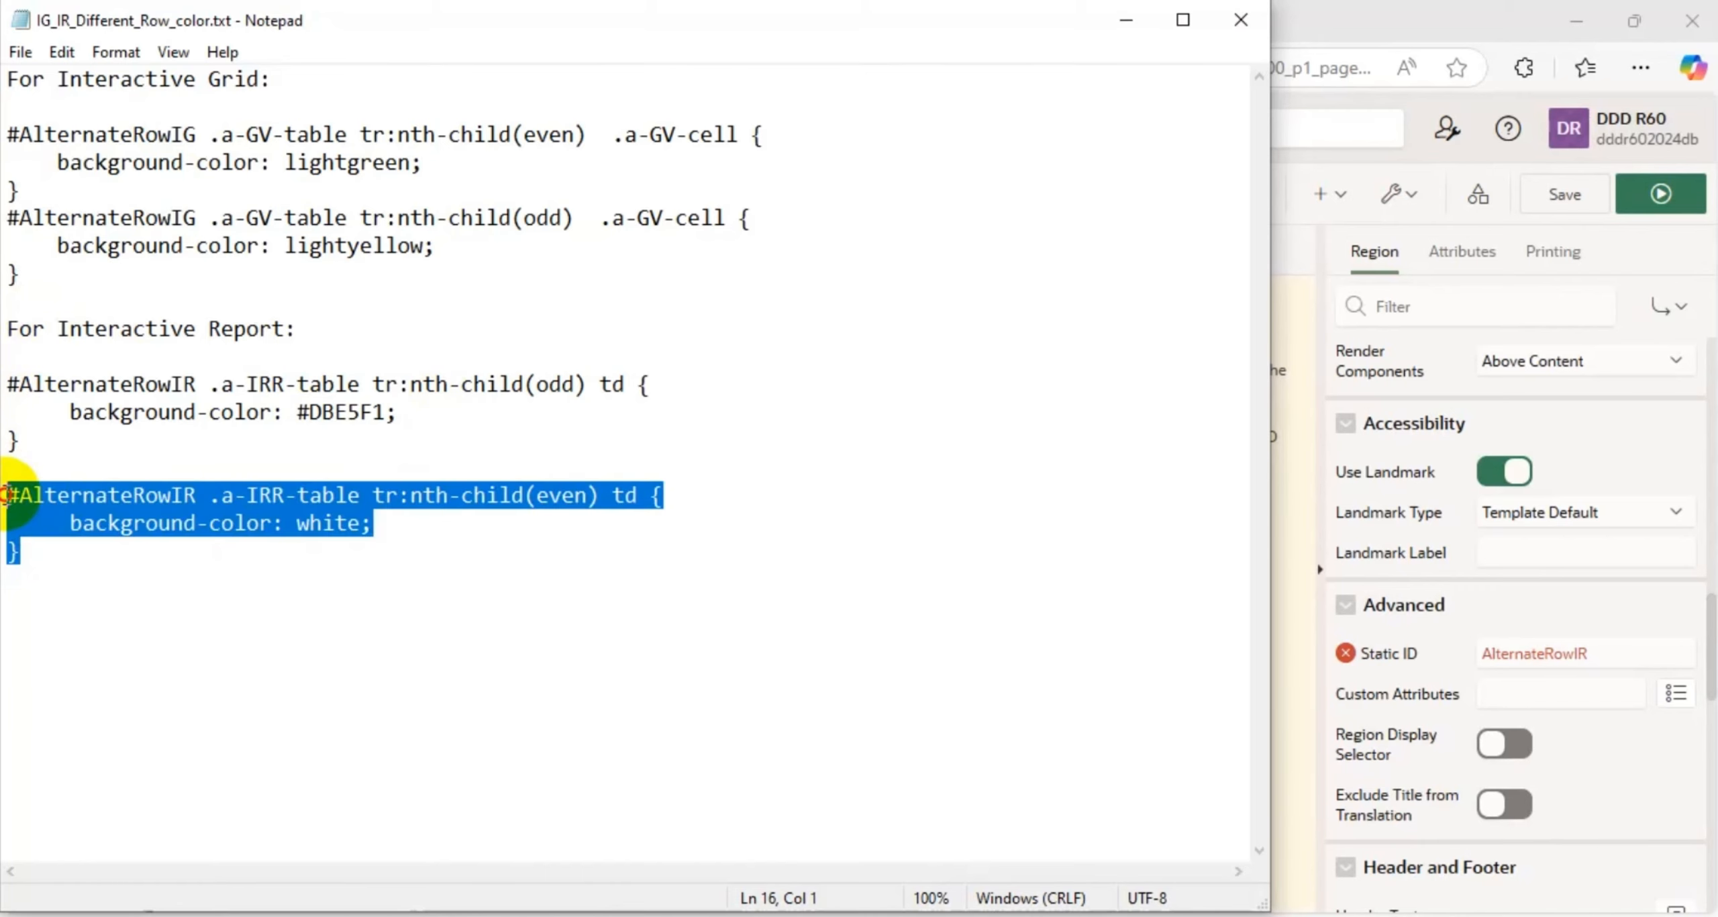
Step: Switch back to the APEX Page Designer, try to save the Jobs page and open the validation messages
click(578, 914)
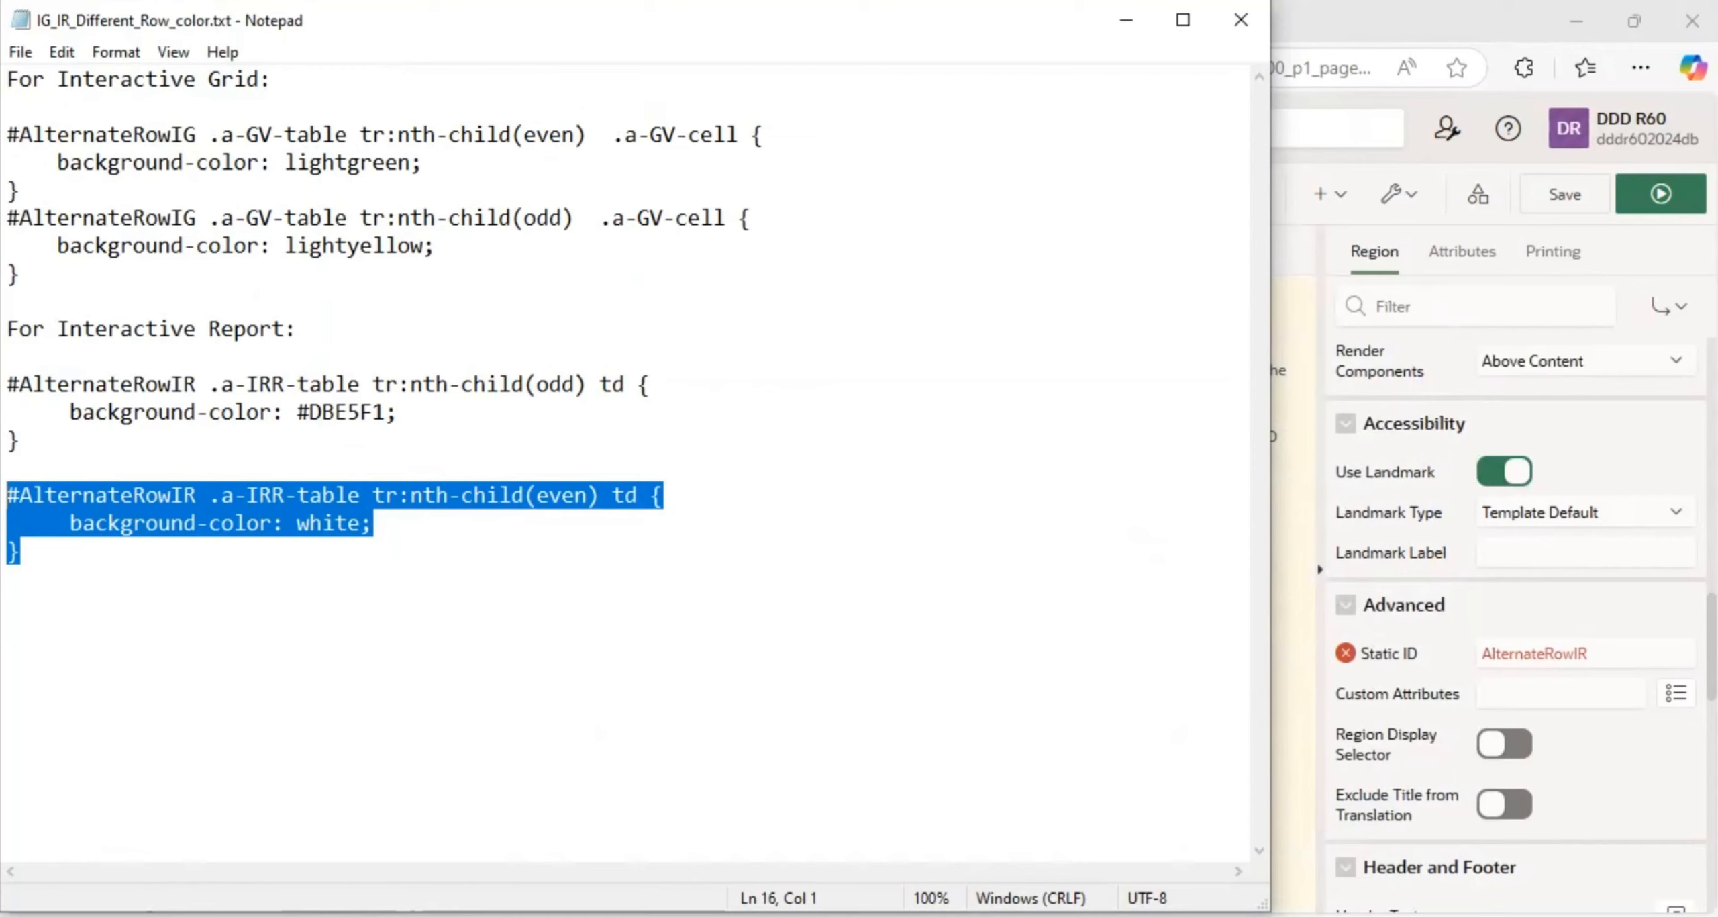
click(577, 914)
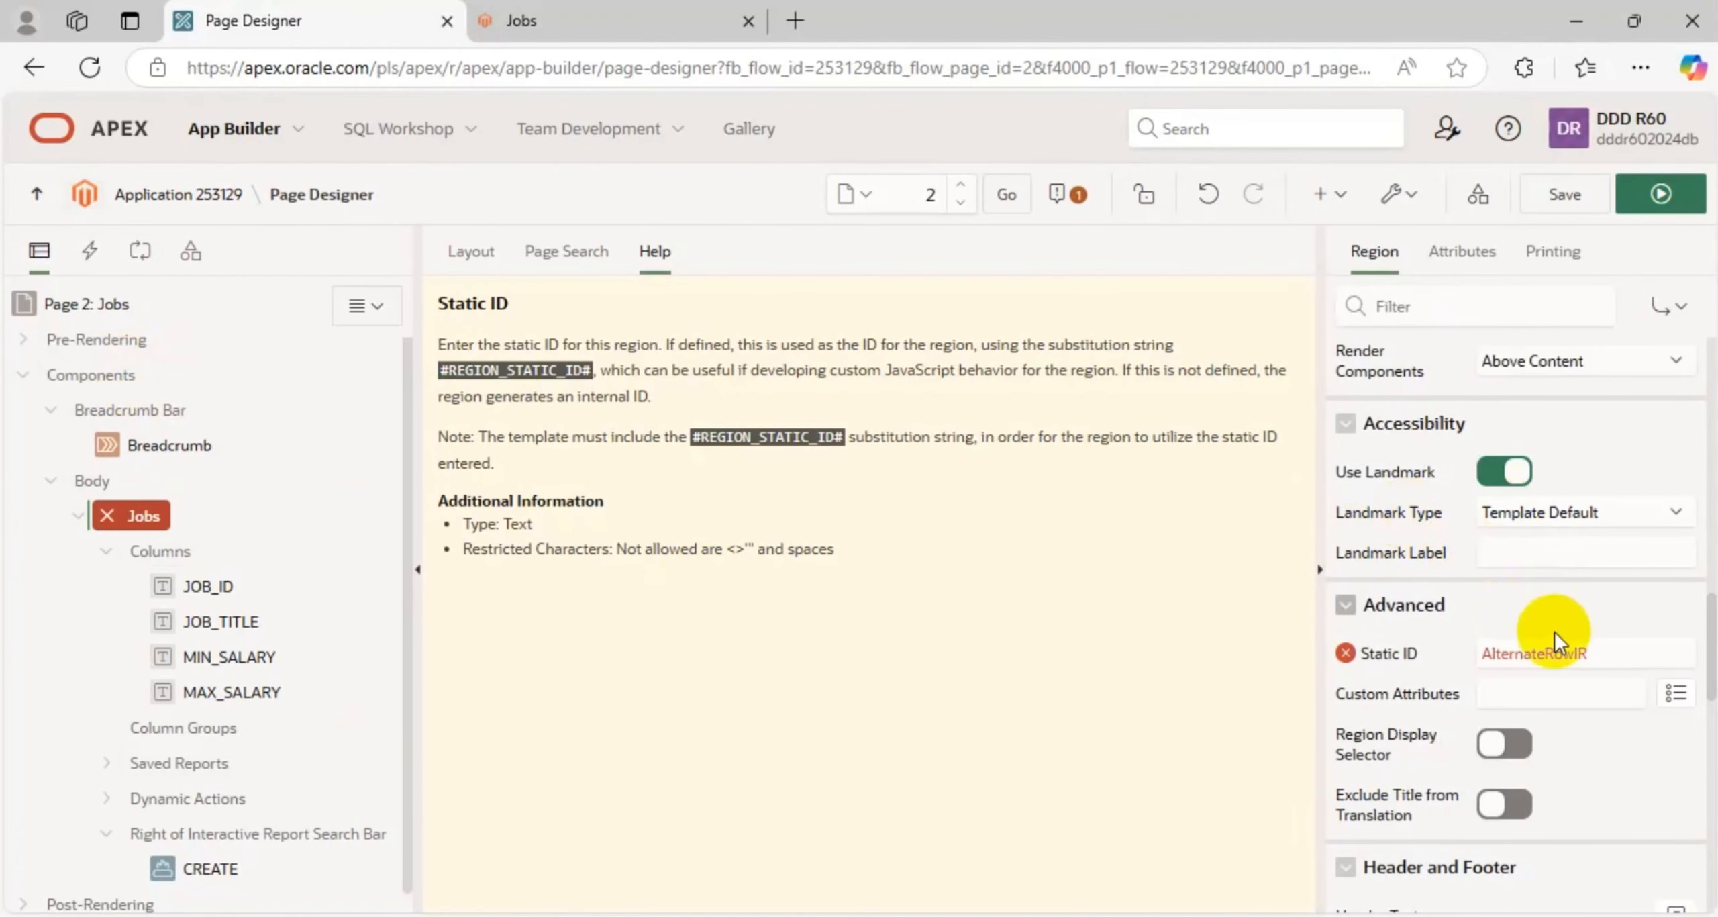
click(1568, 196)
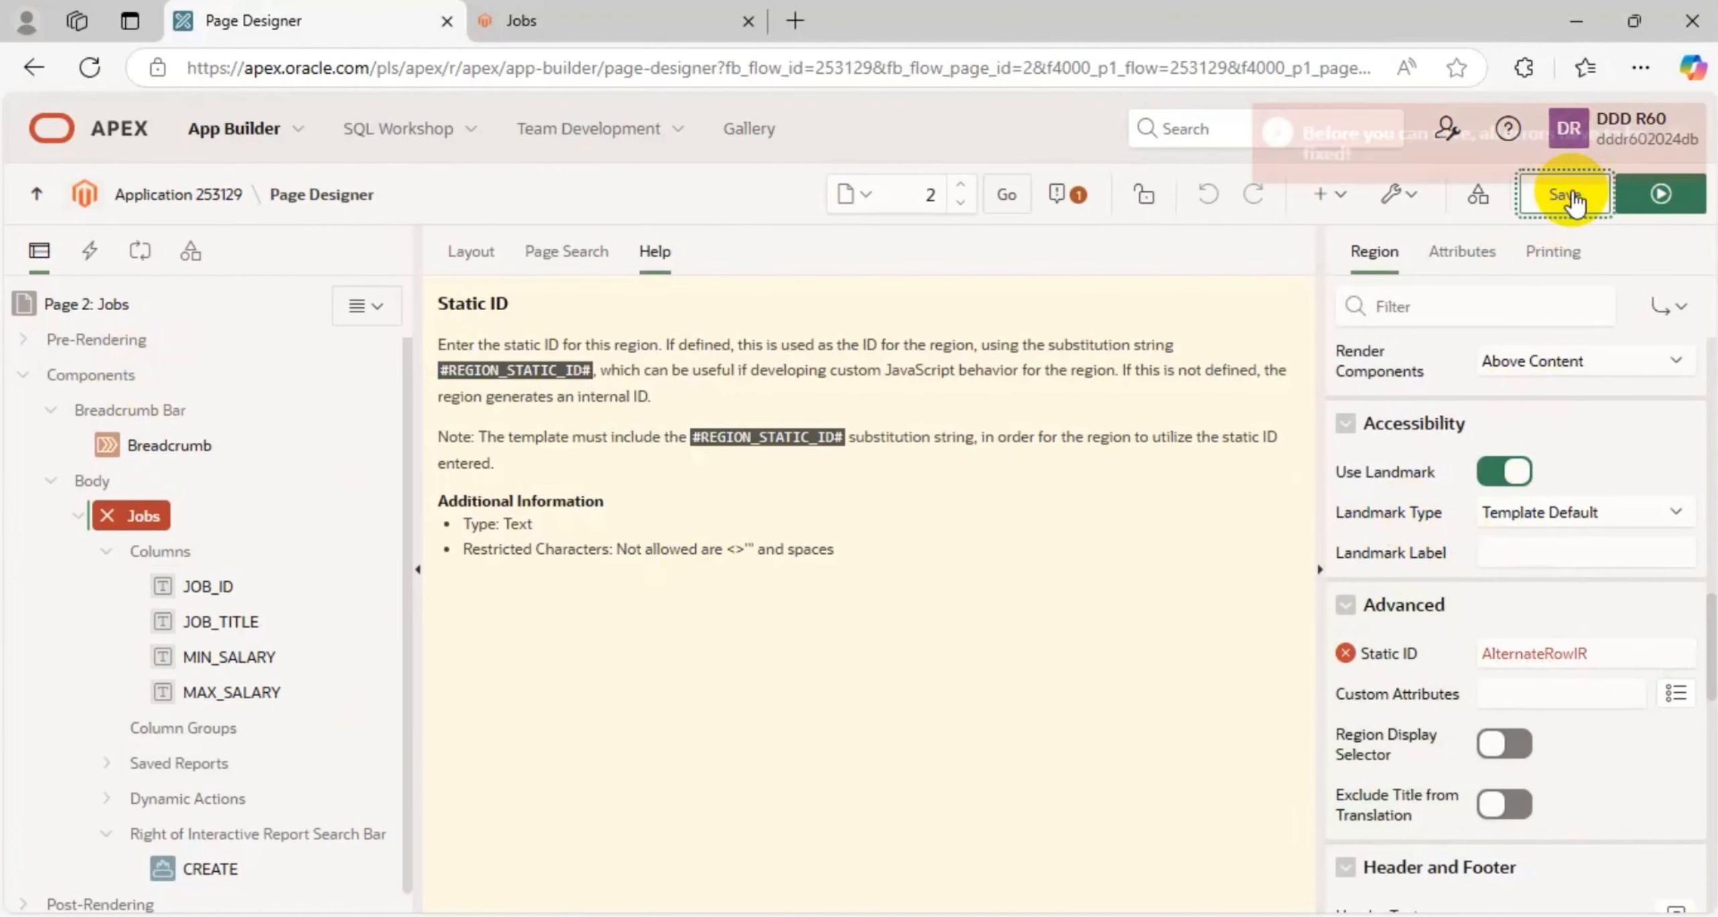
click(1061, 196)
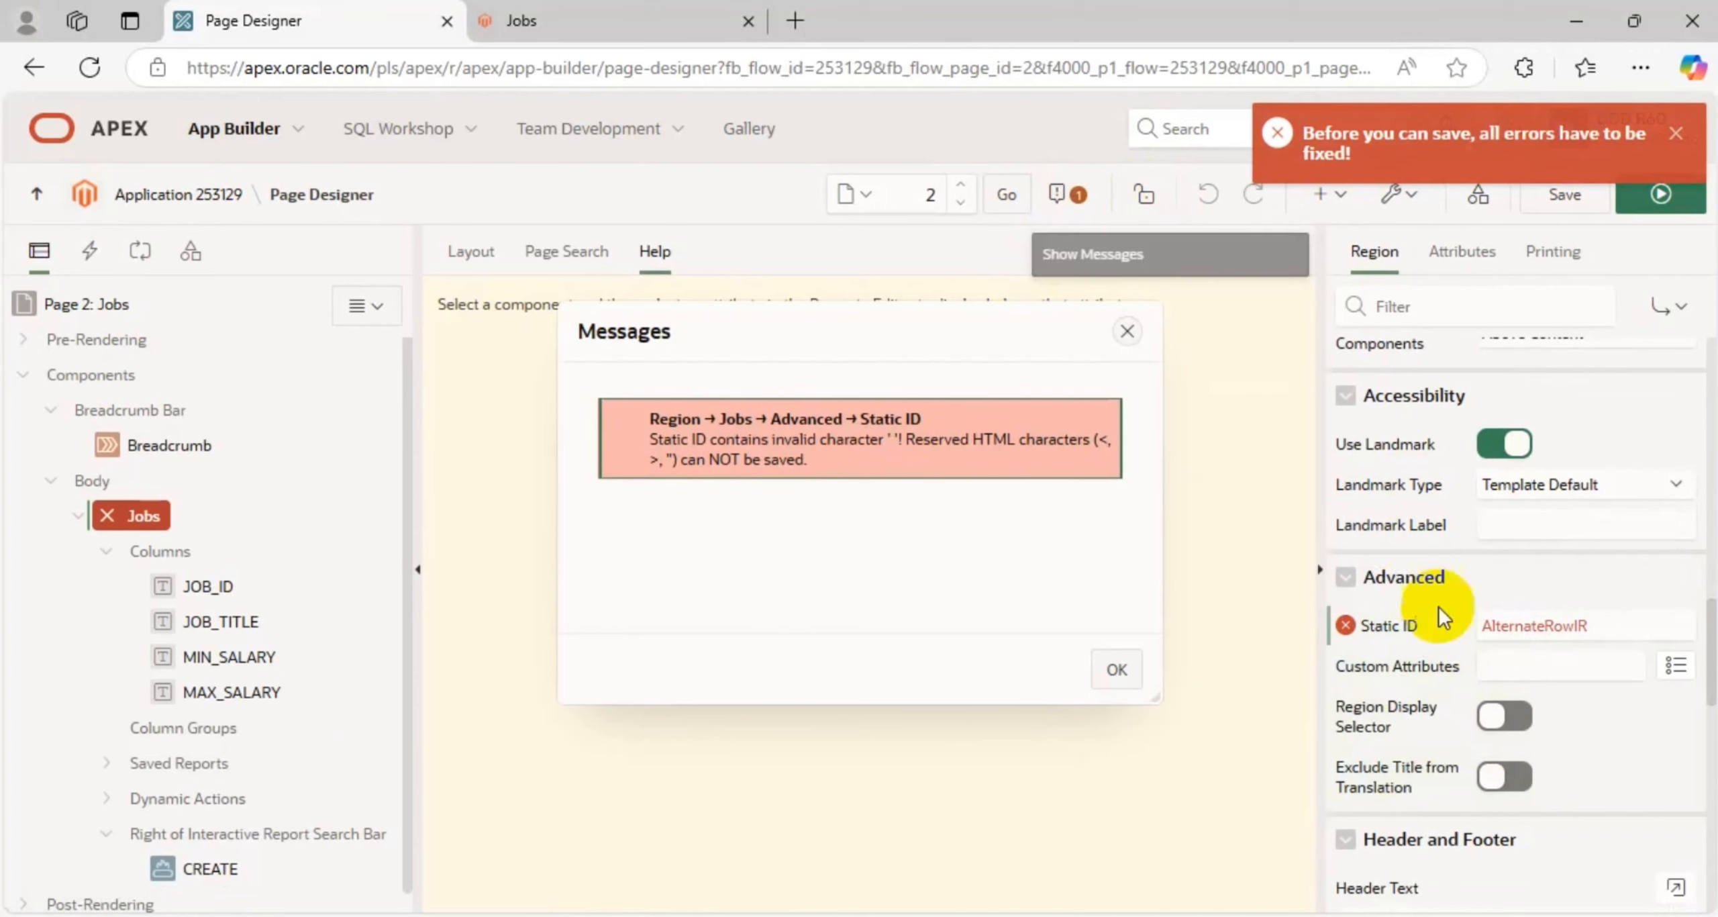
Step: Remove the invalid space from the Jobs region's Static ID, keeping only AlternateRowIR
click(1611, 624)
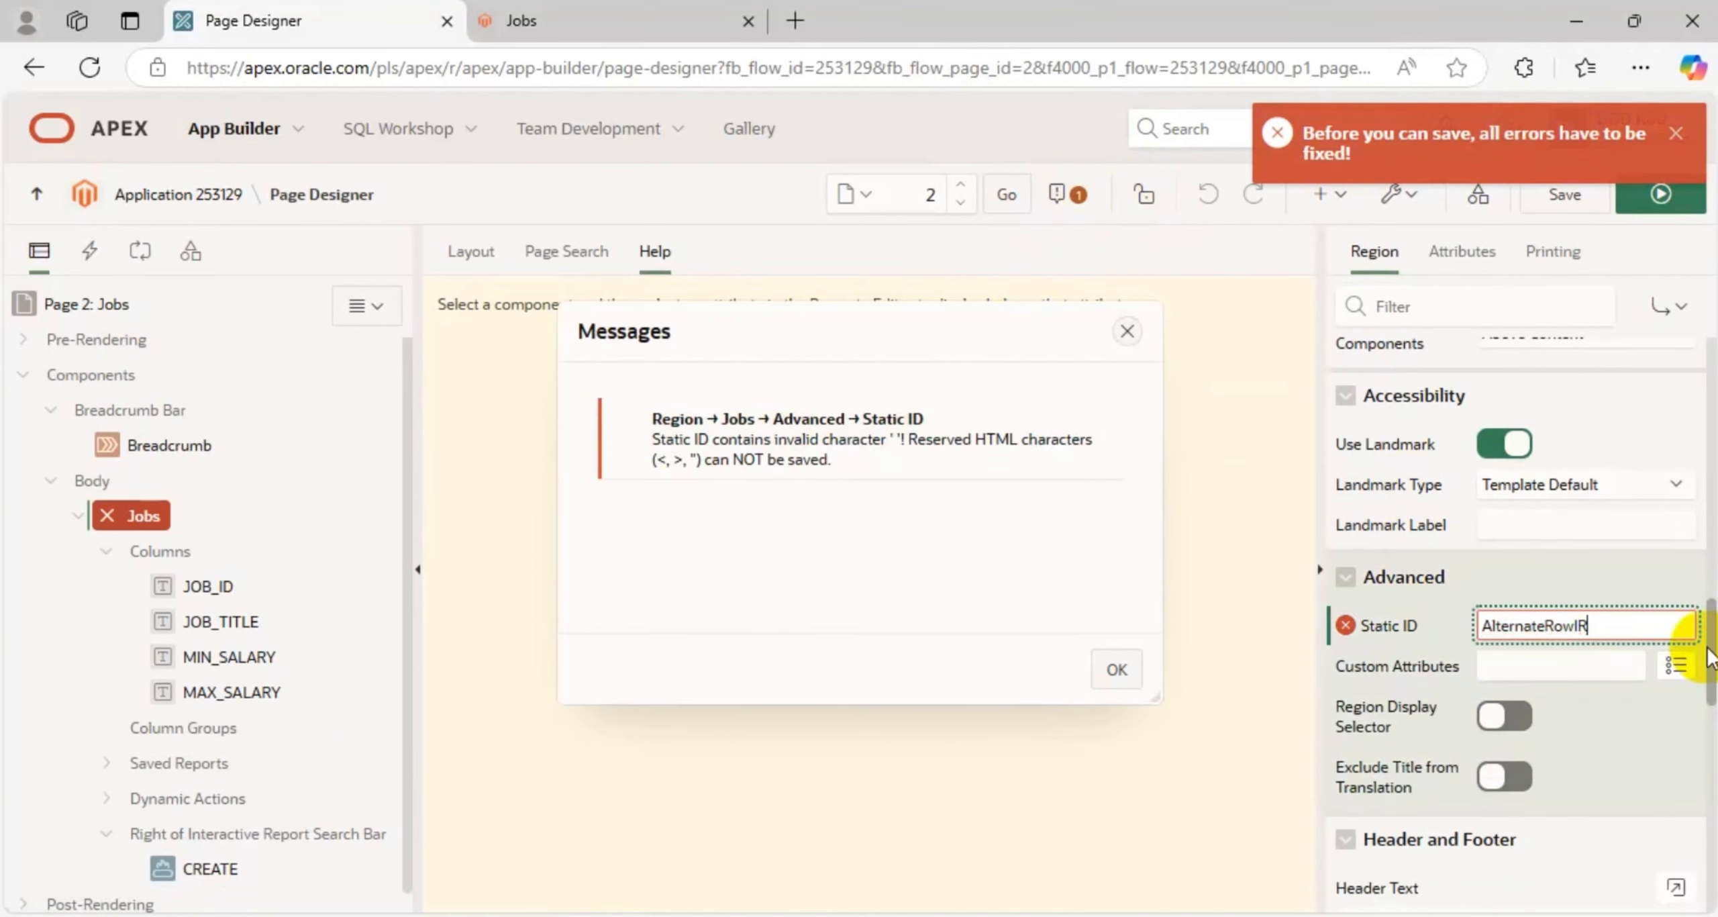
click(1562, 668)
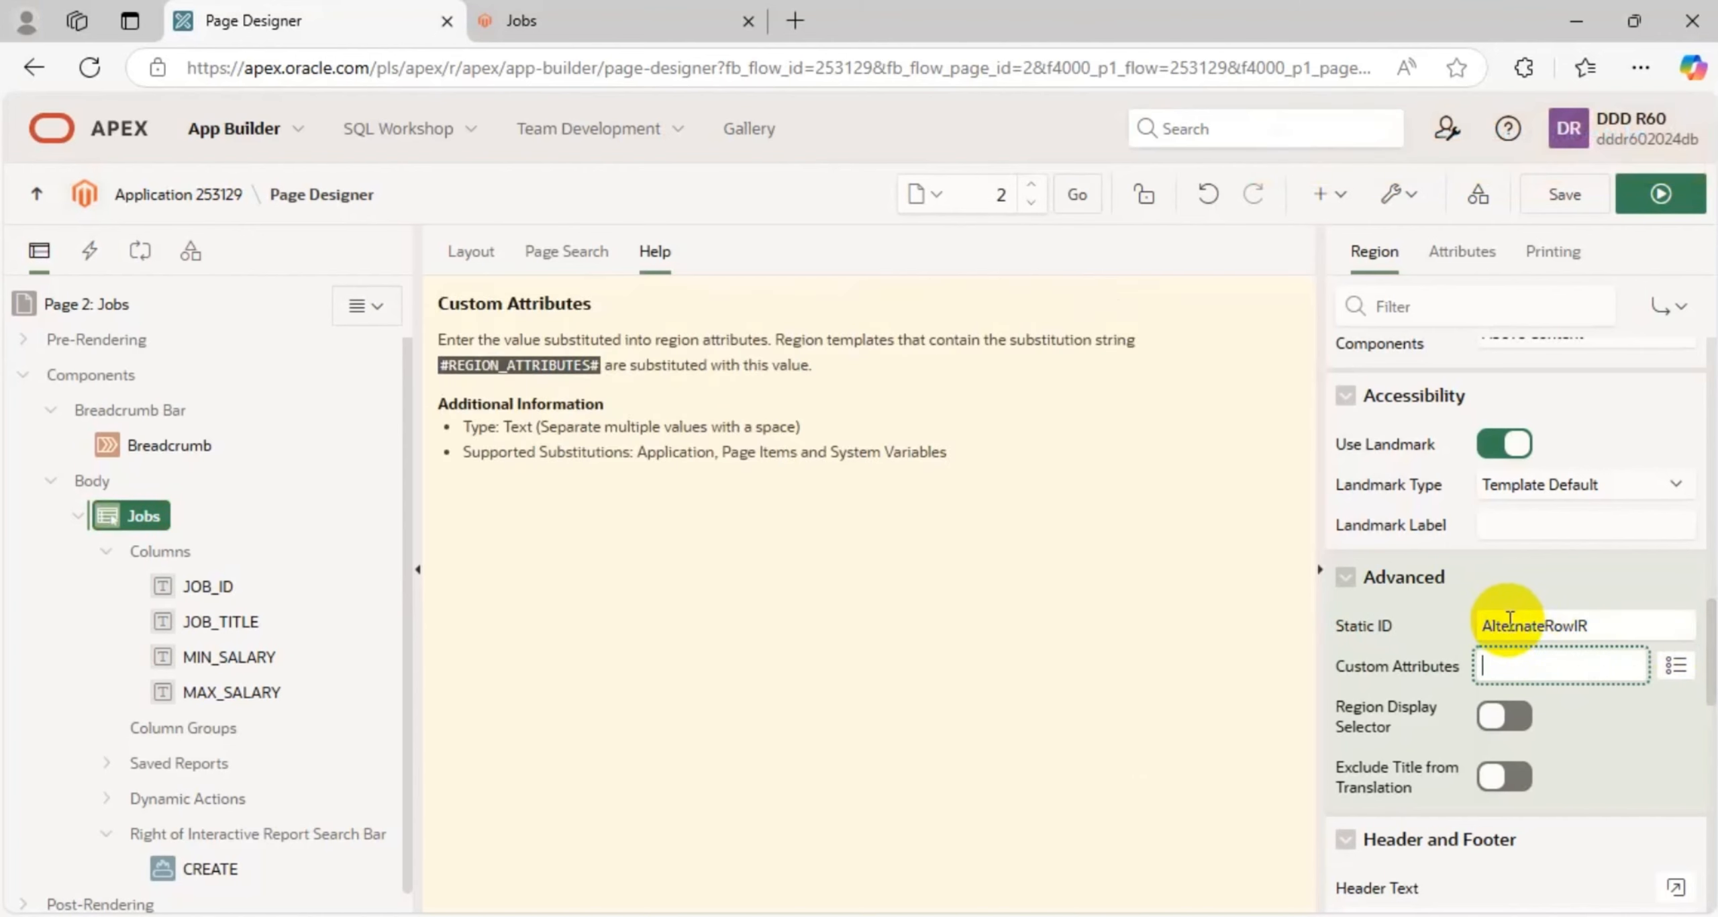
click(1603, 618)
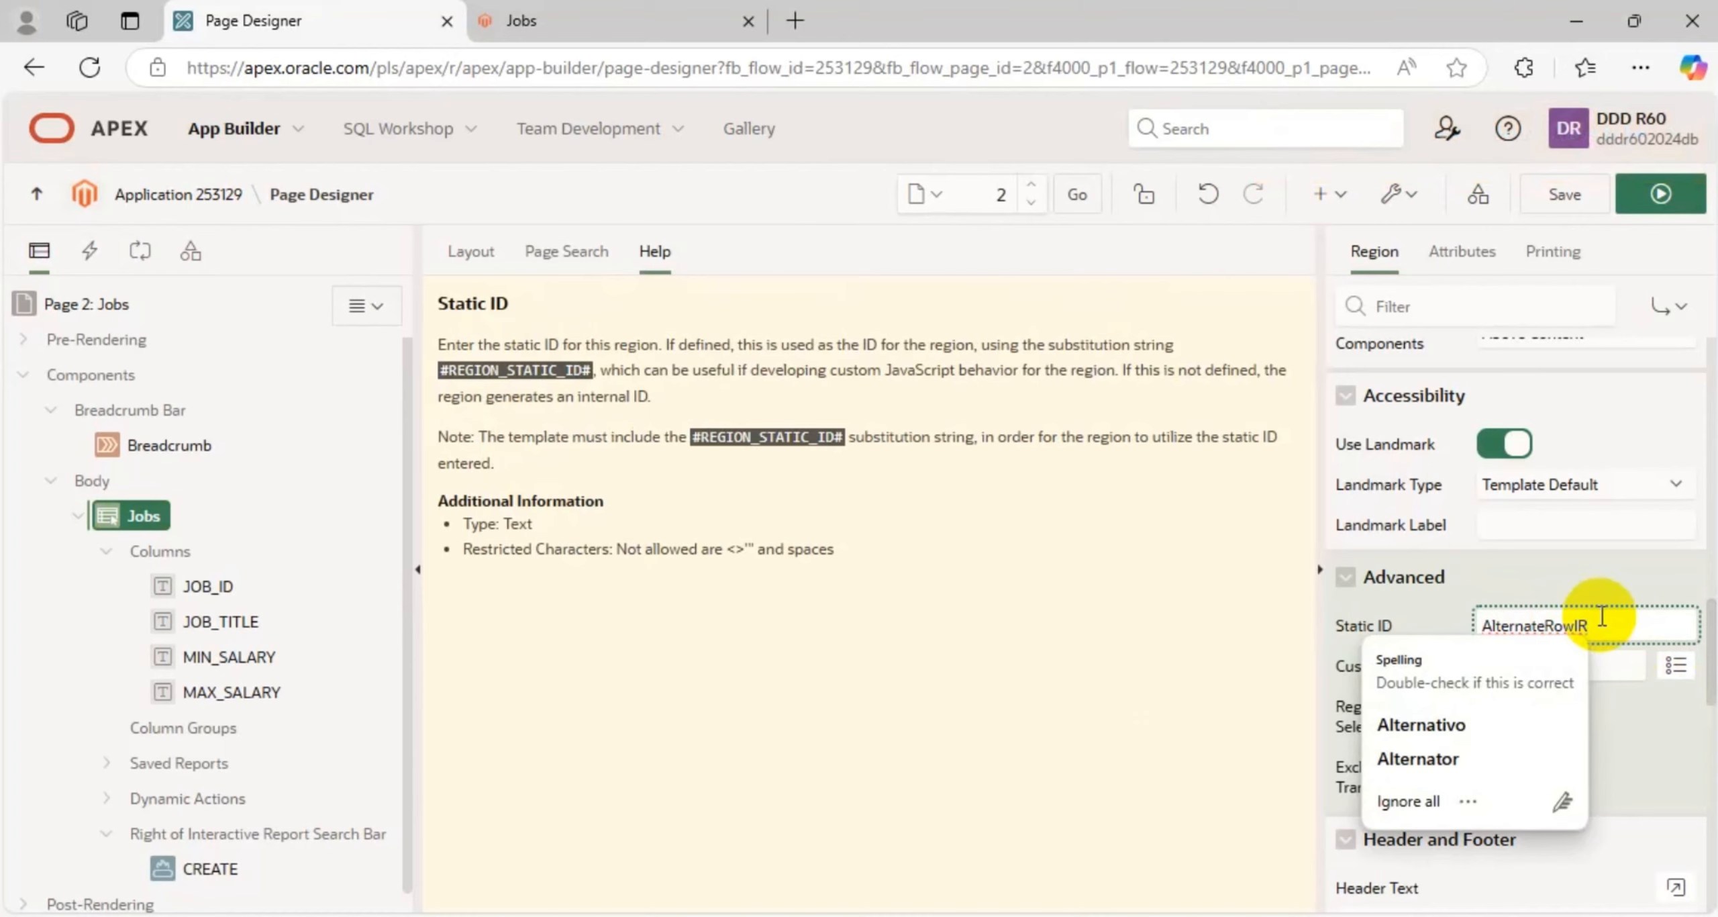
right_click(549, 731)
click(508, 811)
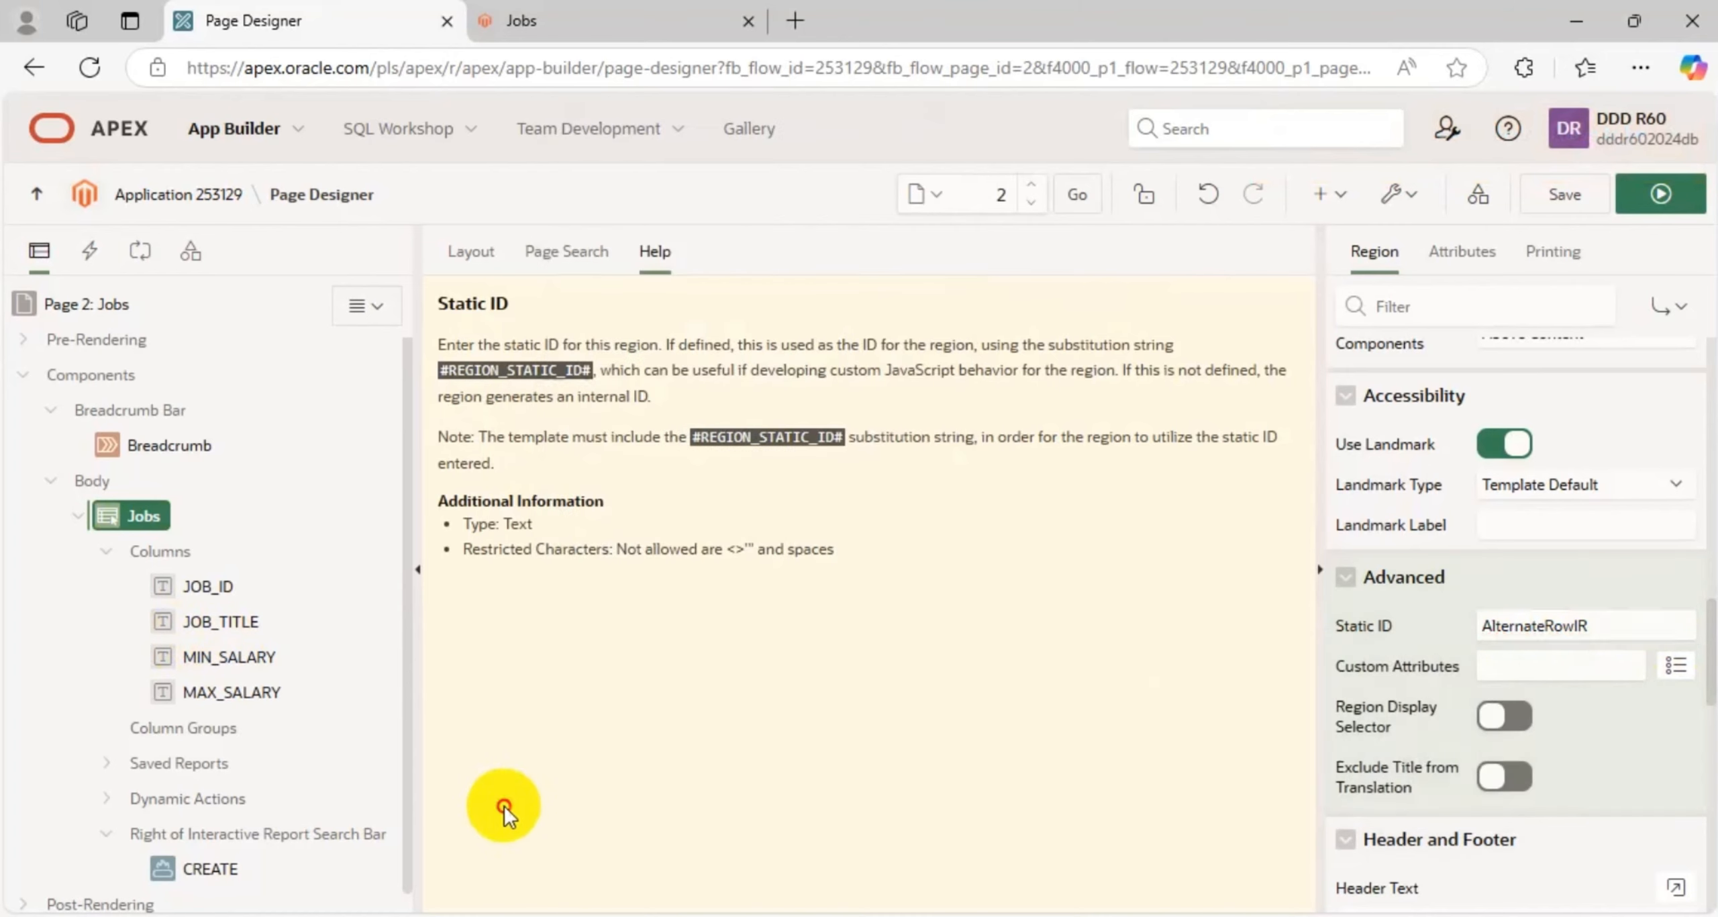
Step: Paste the #AlternateRowIR .a-IRR-table tr:nth-child(even) td rule with a white background into the inline CSS of Page 2: Jobs
click(115, 302)
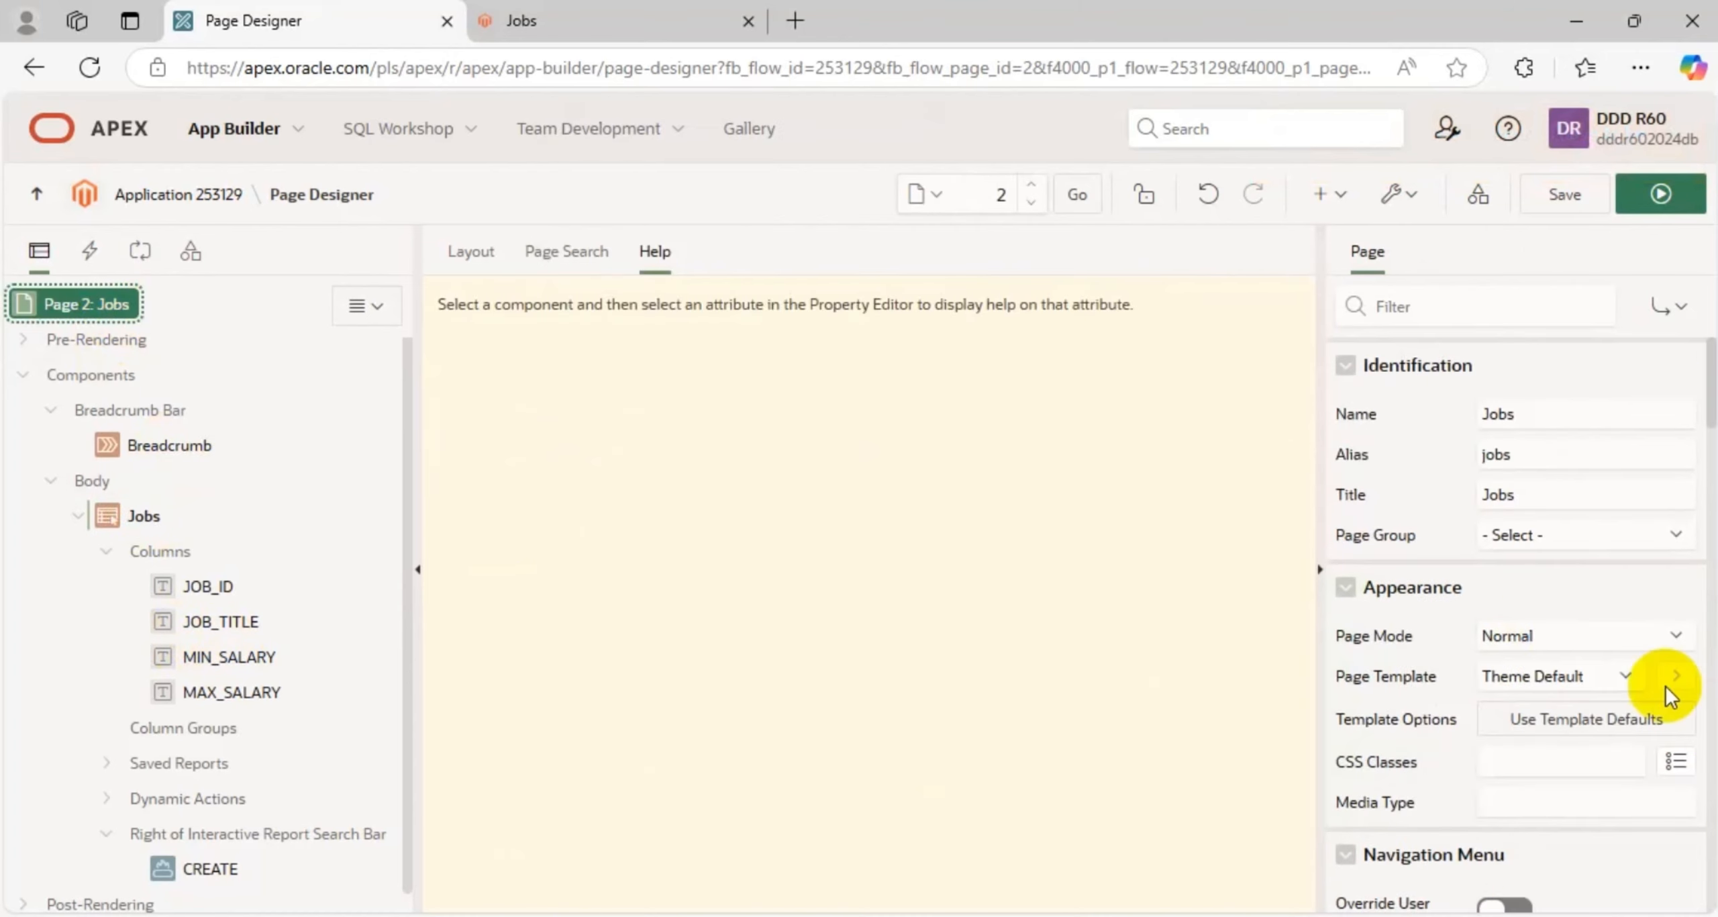
scroll(1638, 698, down, 6)
scroll(1596, 729, down, 2)
scroll(1584, 725, down, 6)
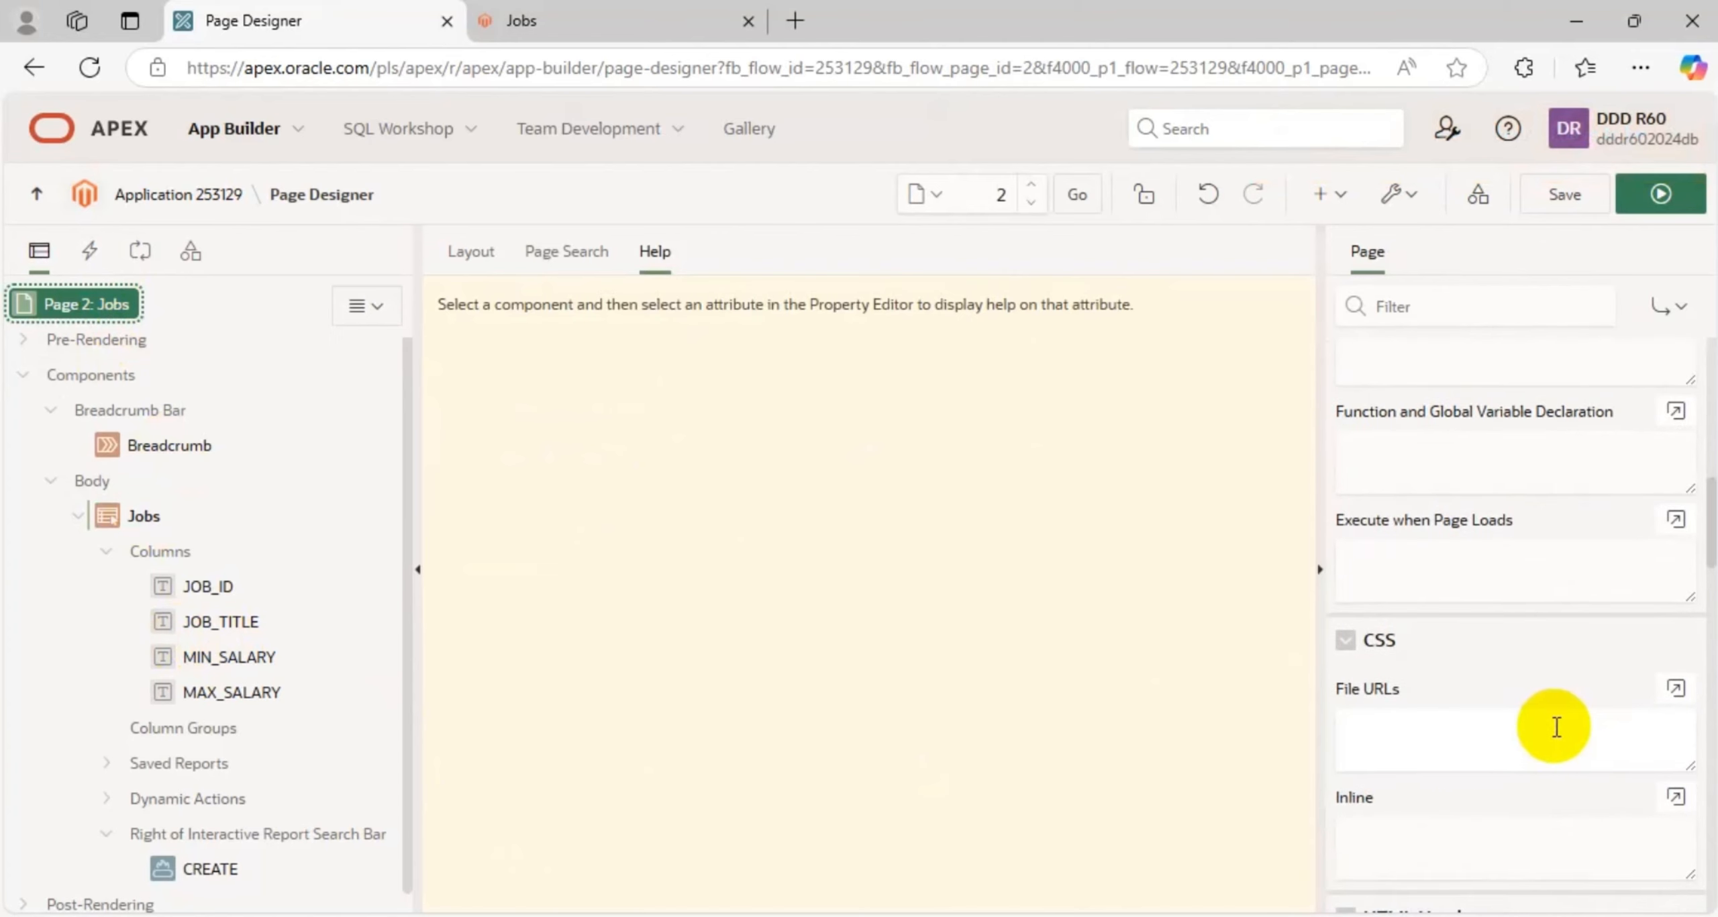
click(1468, 610)
text(#AlternateRowIR .a-IRR-table tr:nth-child(even) td {     background-color: white; })
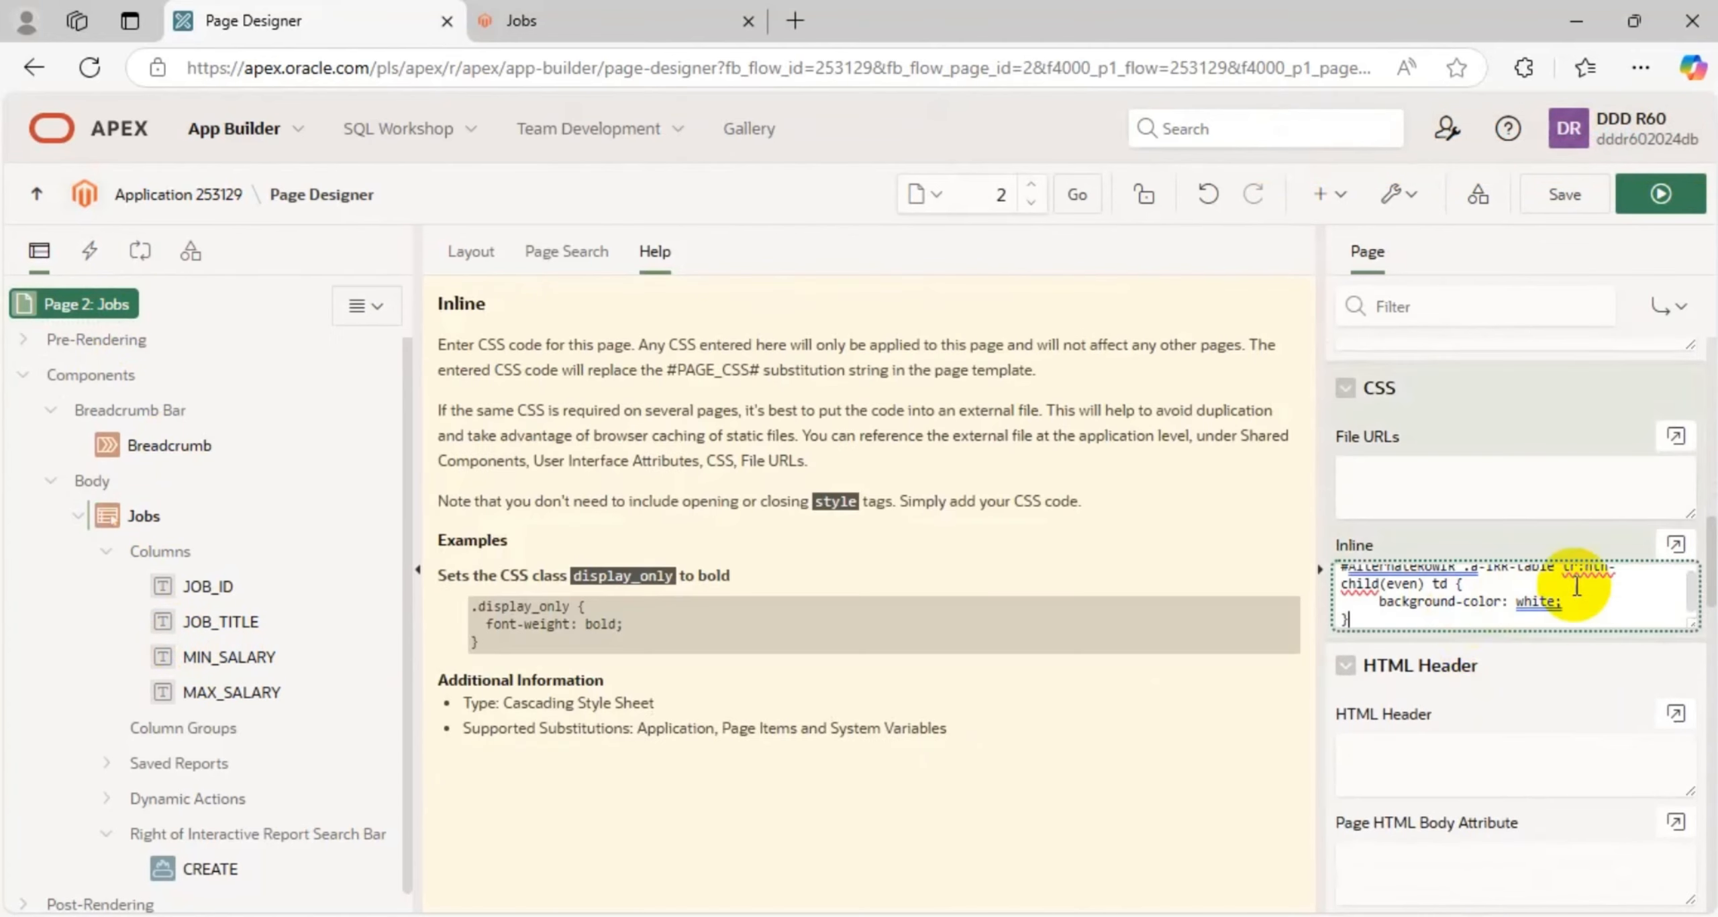
Step: Change the even-row background color in the inline CSS to #f2f2f2, then save and run the page to check the Jobs report
click(1676, 543)
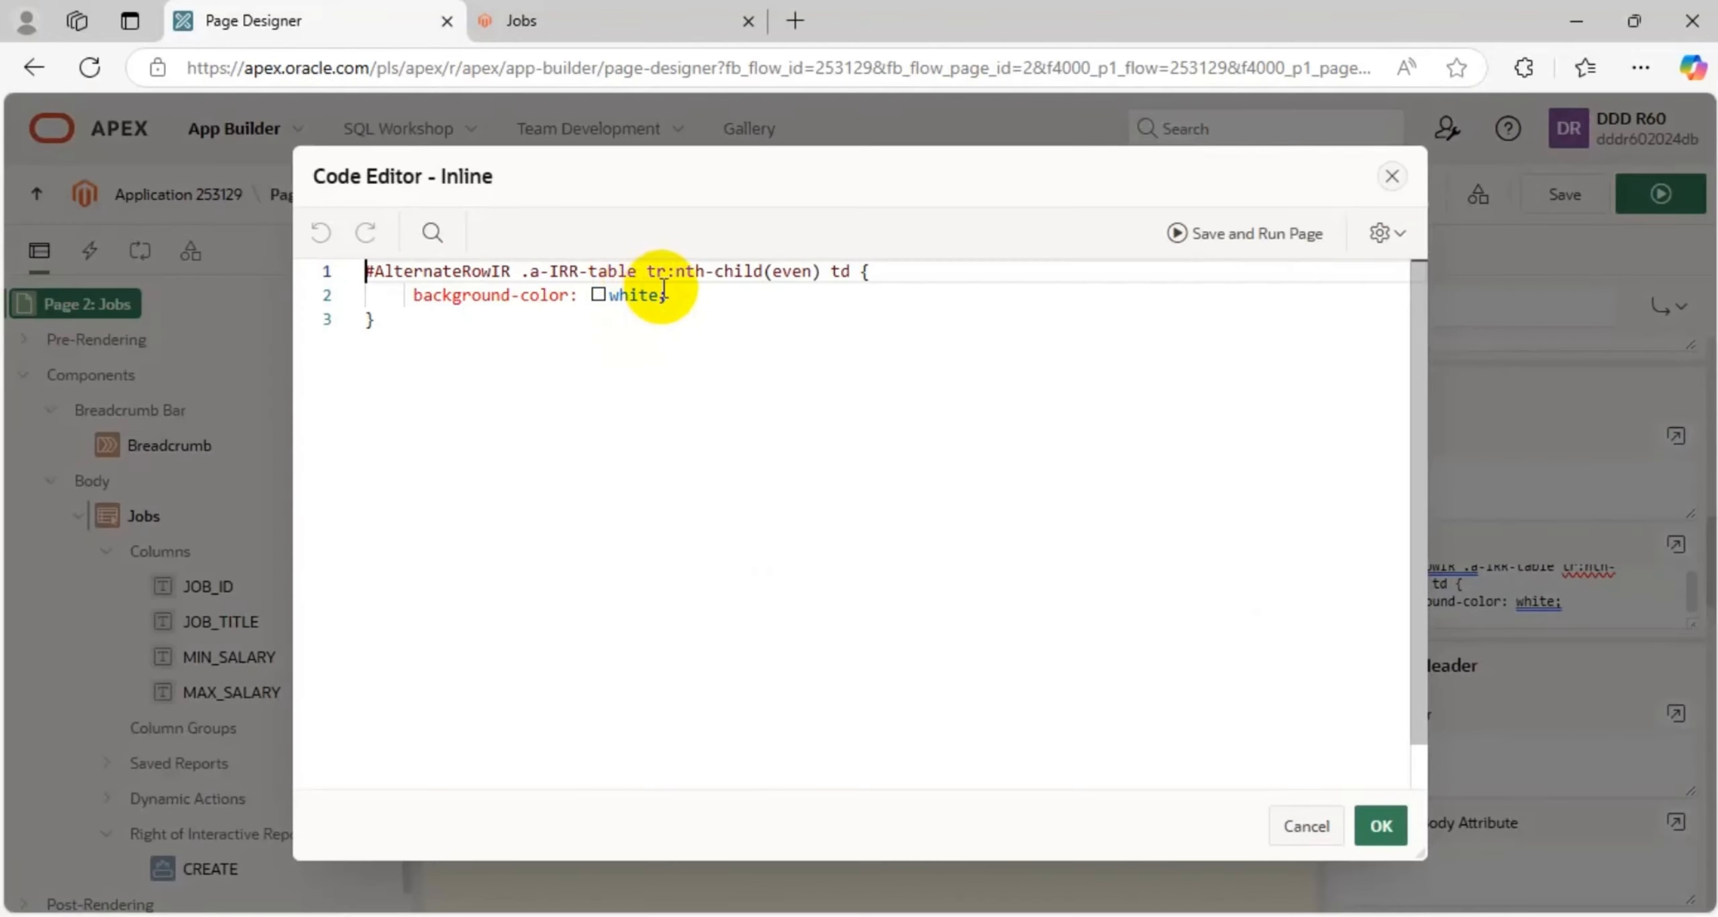
double_click(628, 296)
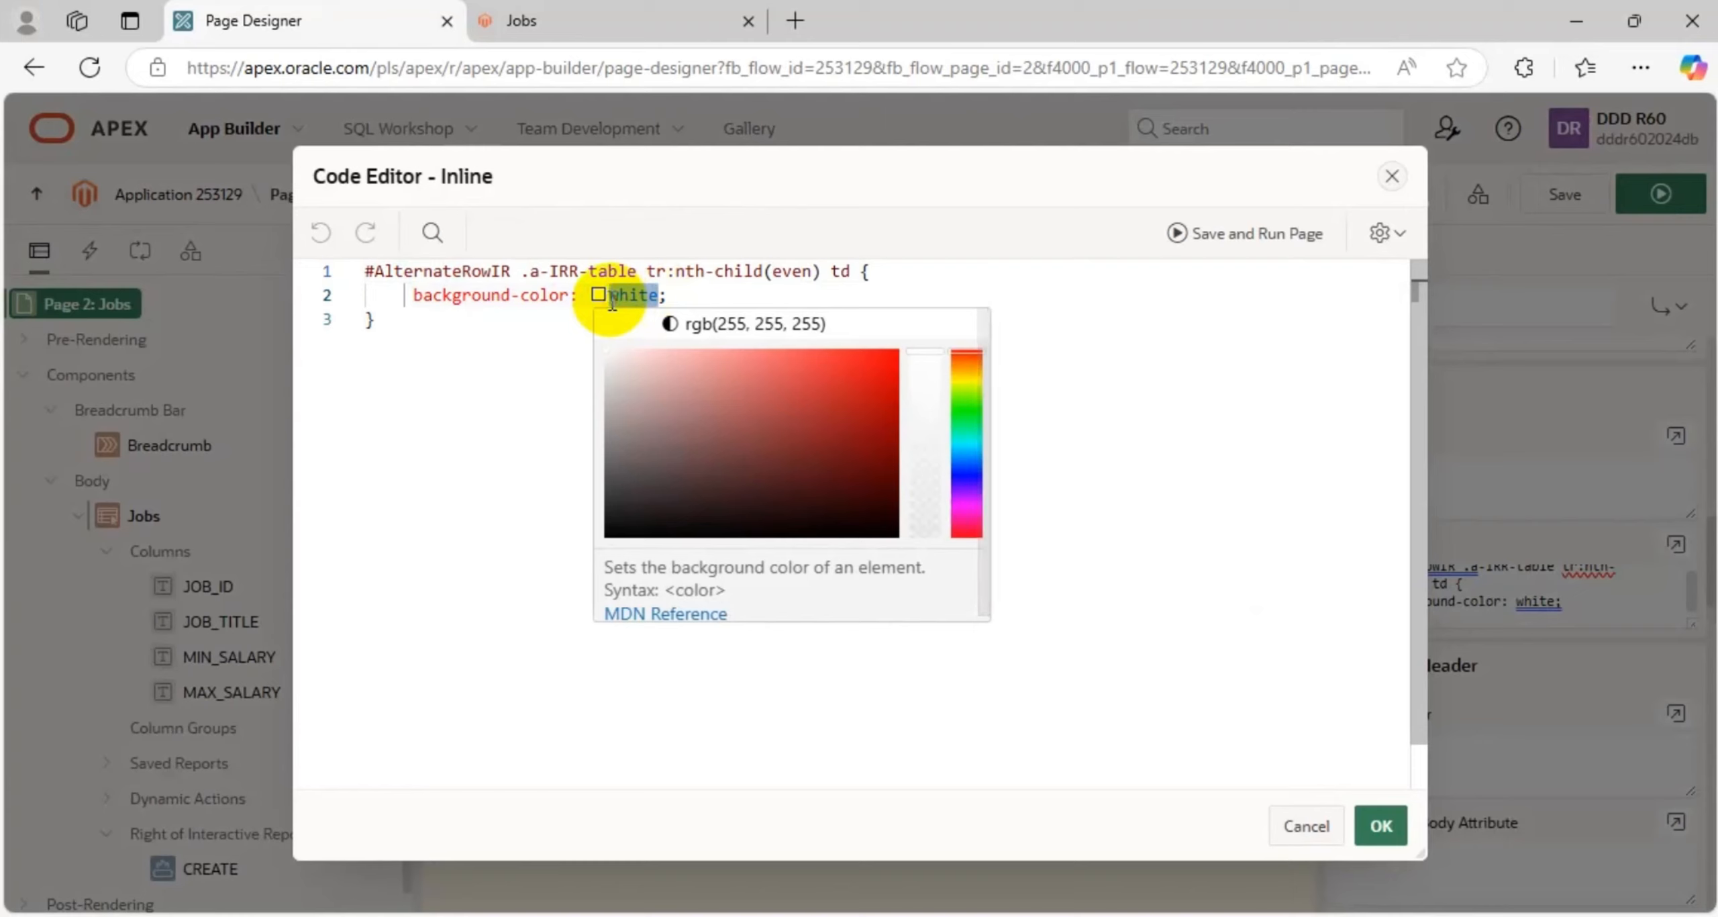
key(BackSpace)
text(#f2f2f2)
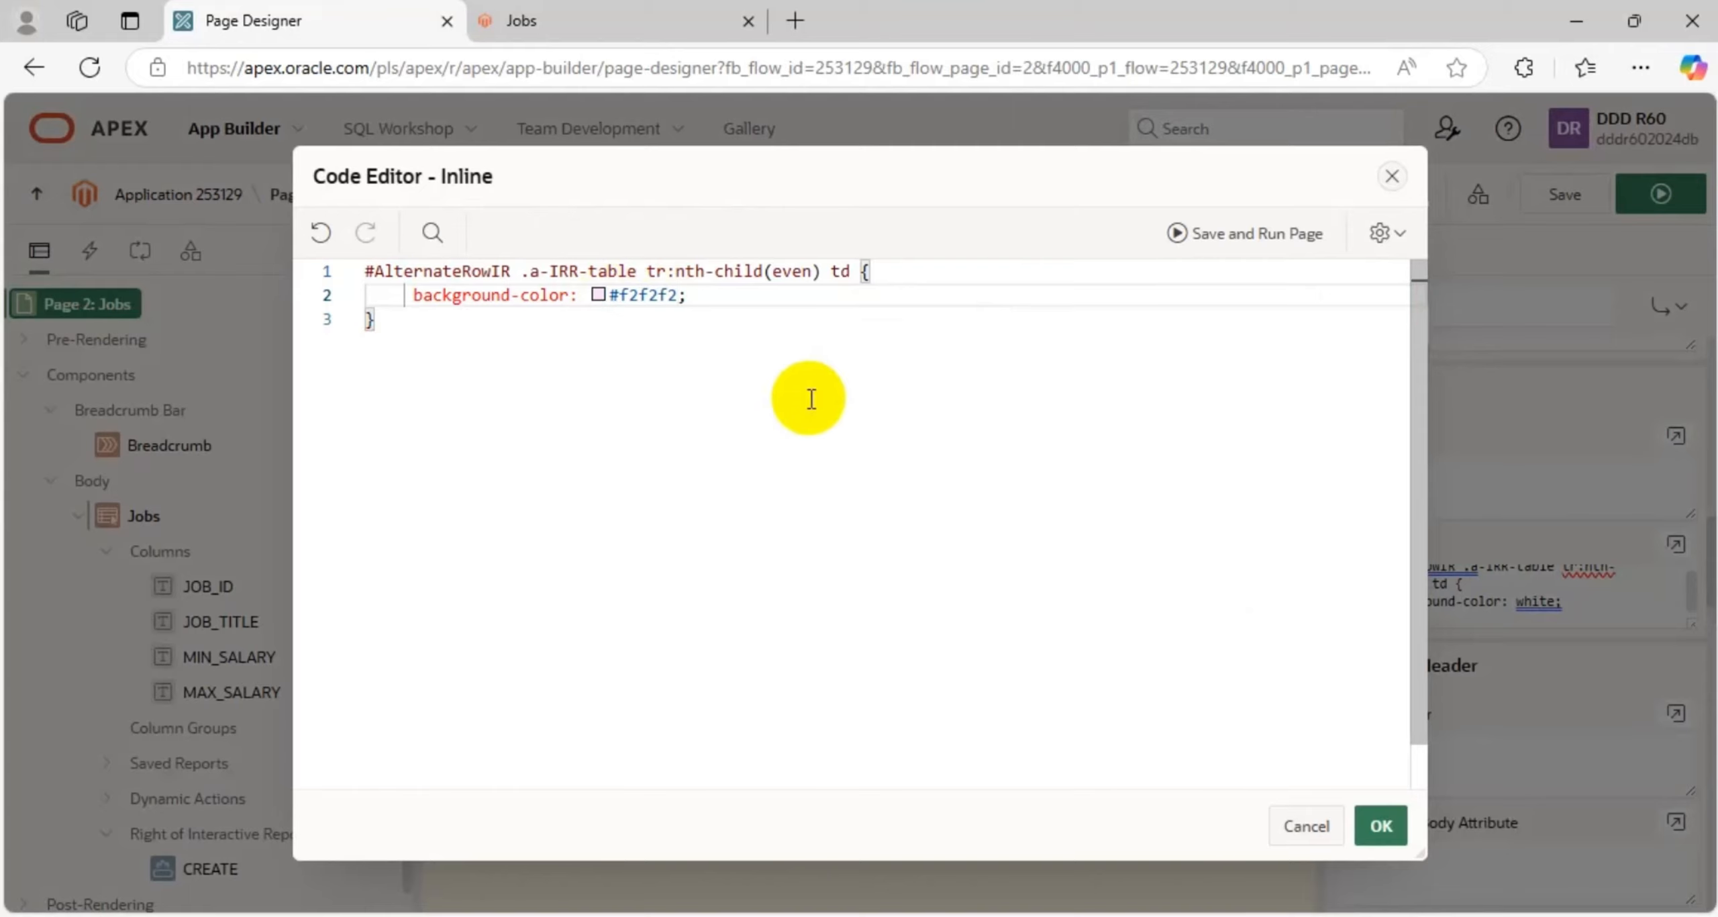
click(1245, 243)
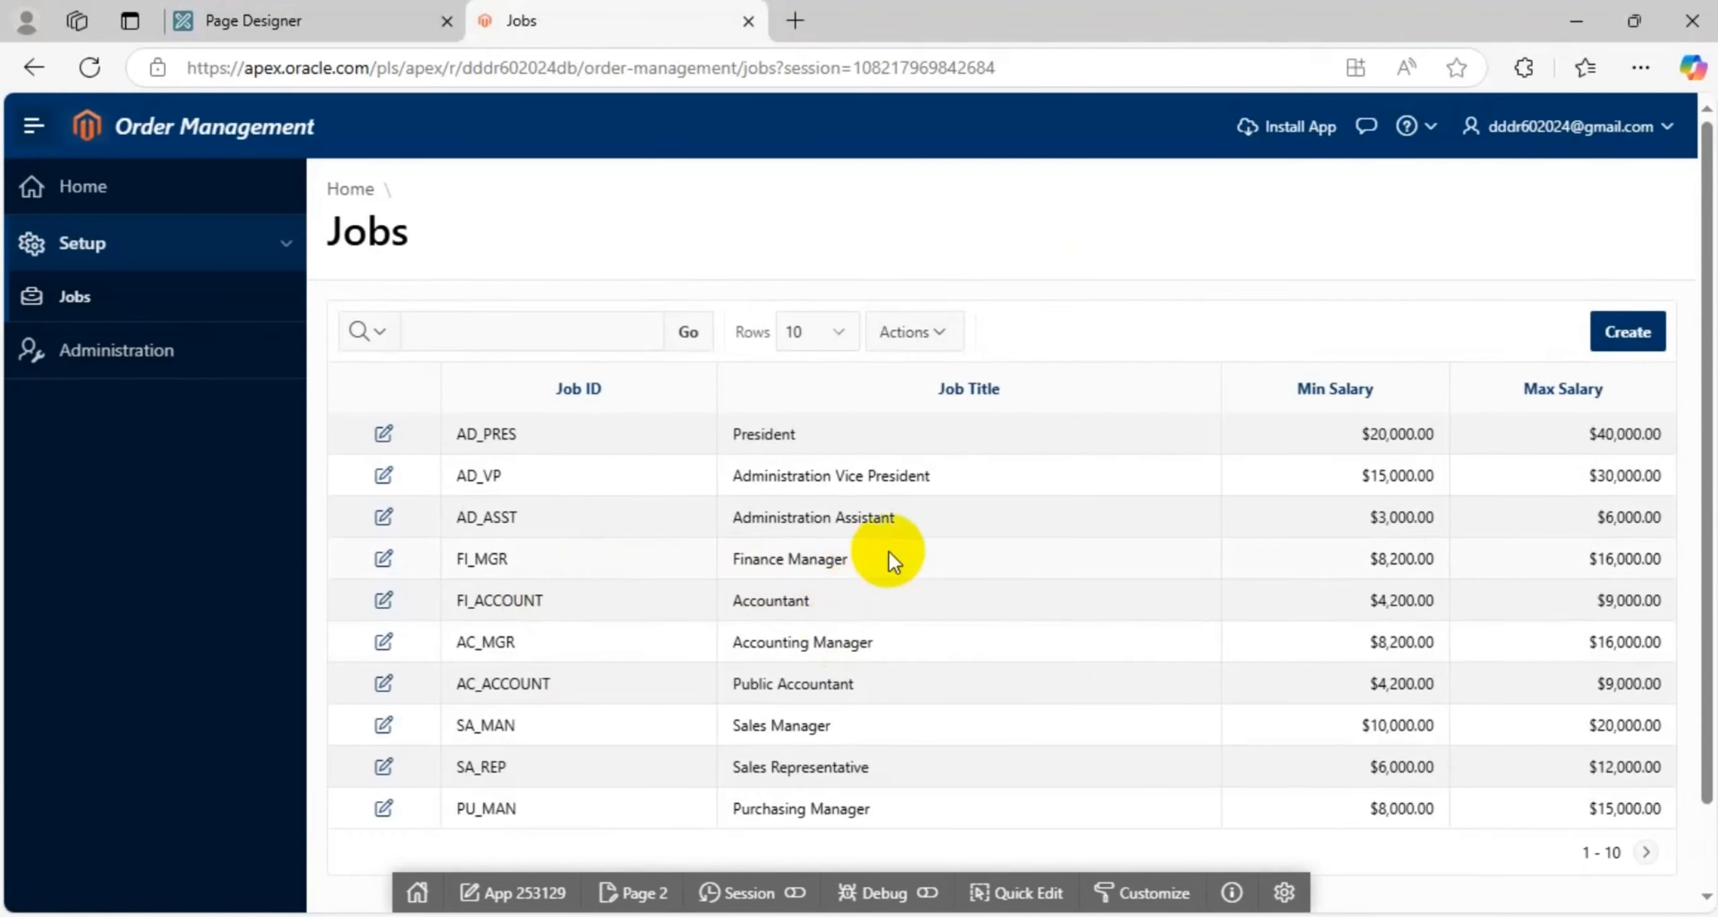
scroll(942, 541, down, 2)
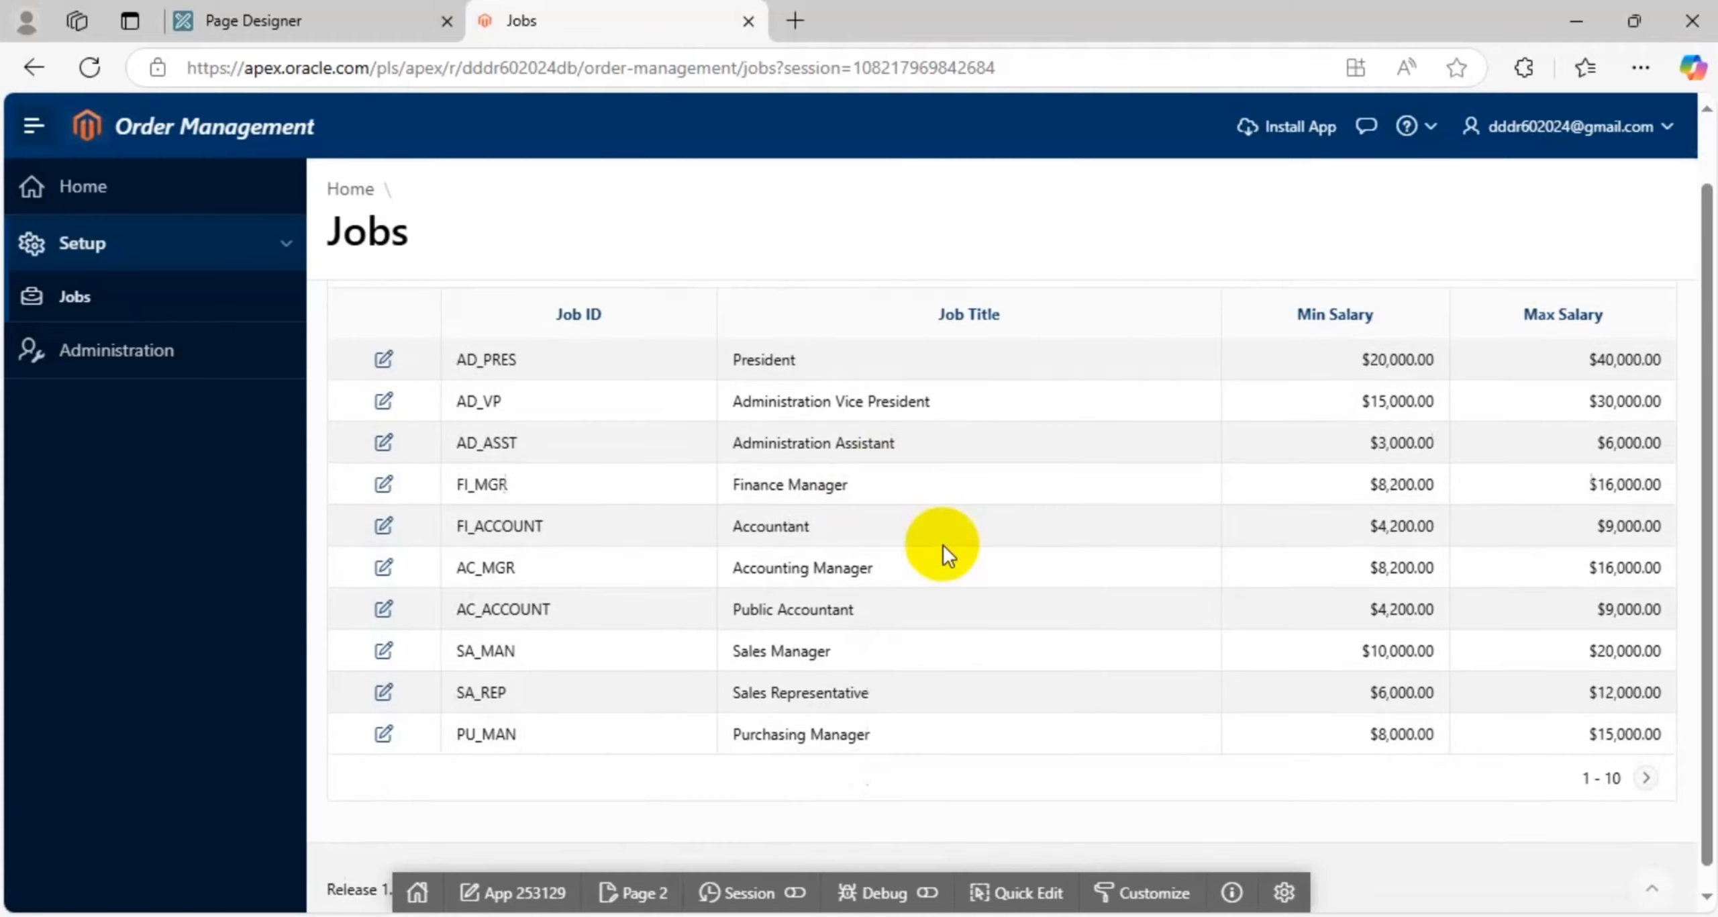
scroll(945, 545, up, 2)
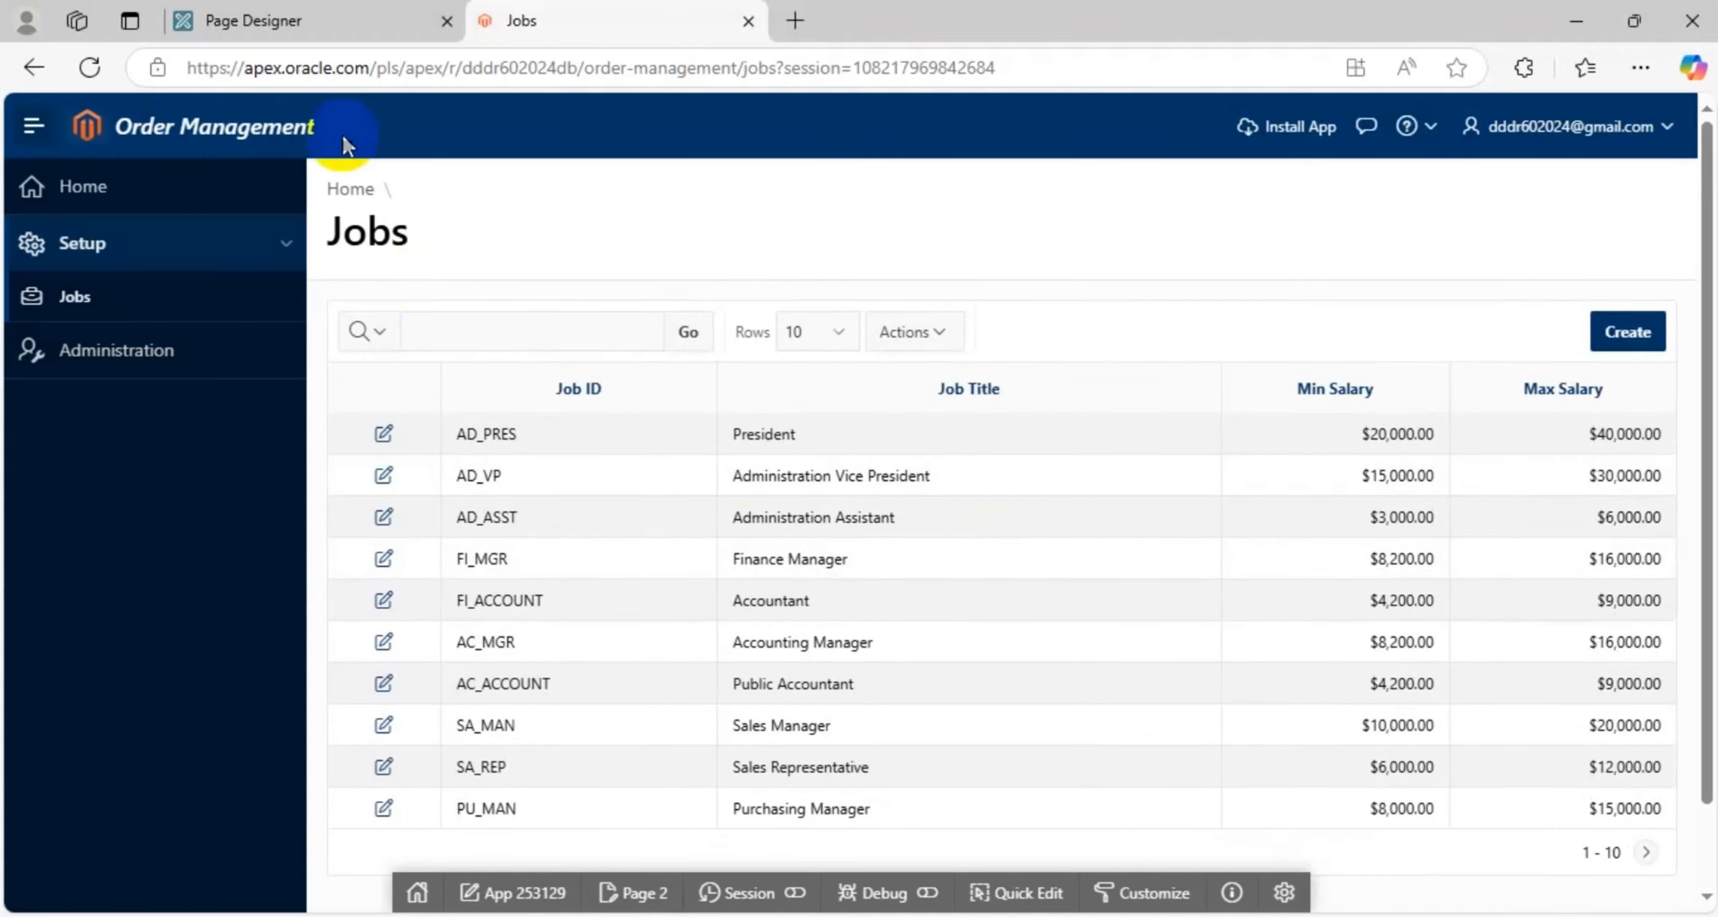
Step: Return to the inline CSS, change the nth-child selector from even to odd, and save and run the page
click(288, 20)
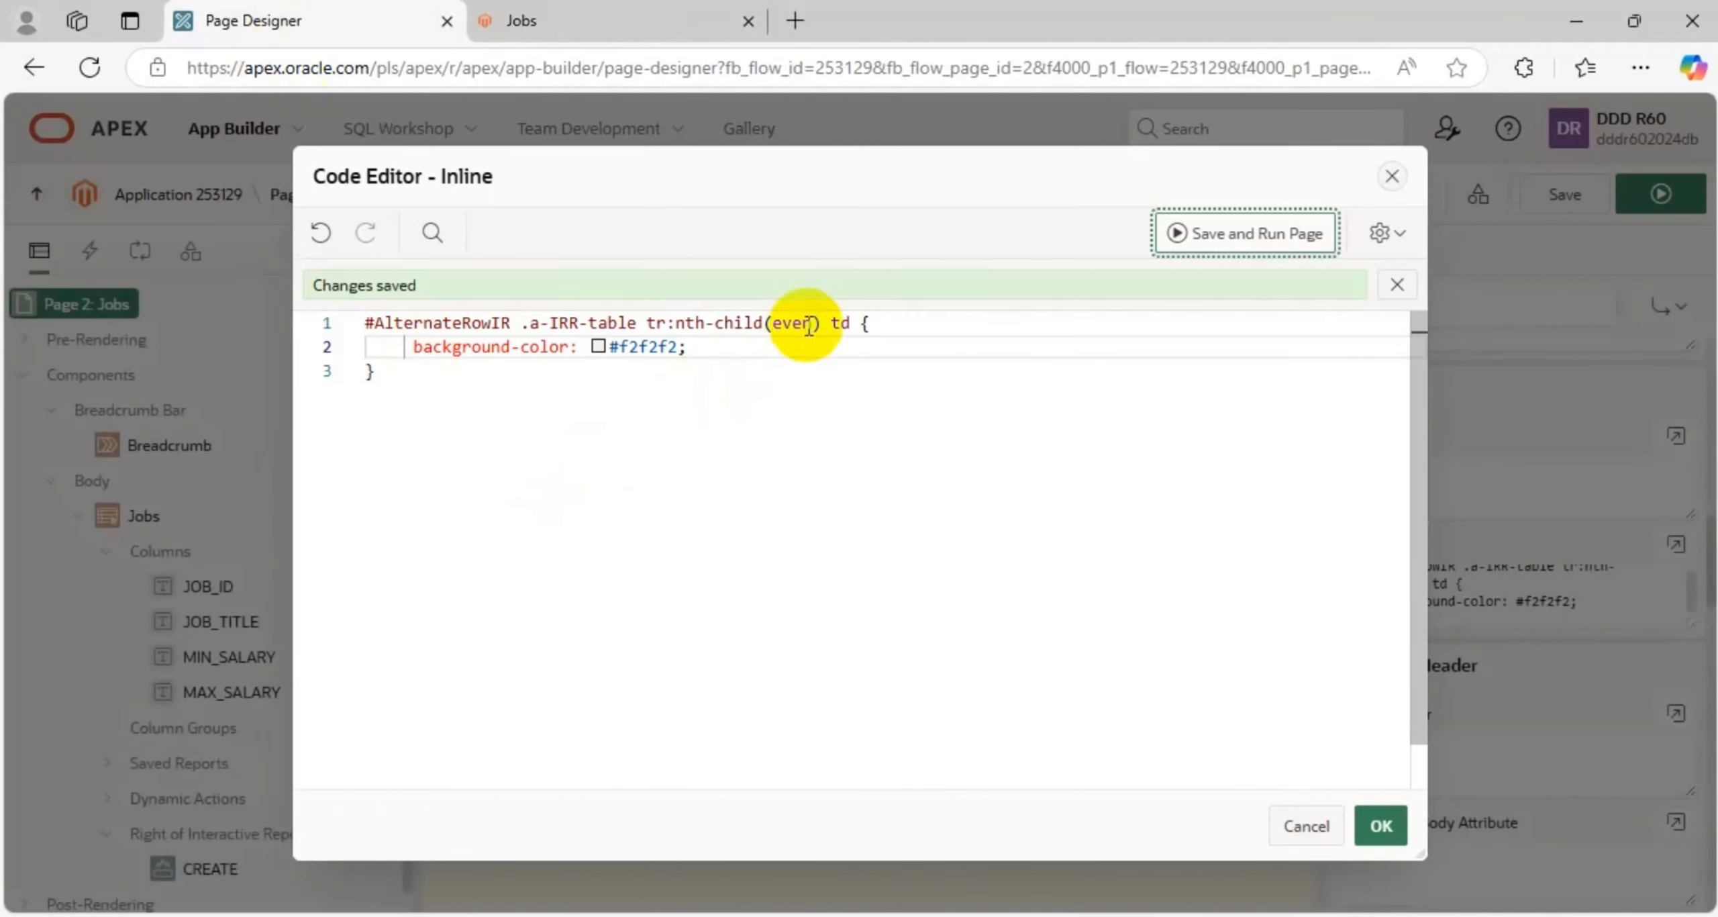
drag(811, 324, 772, 326)
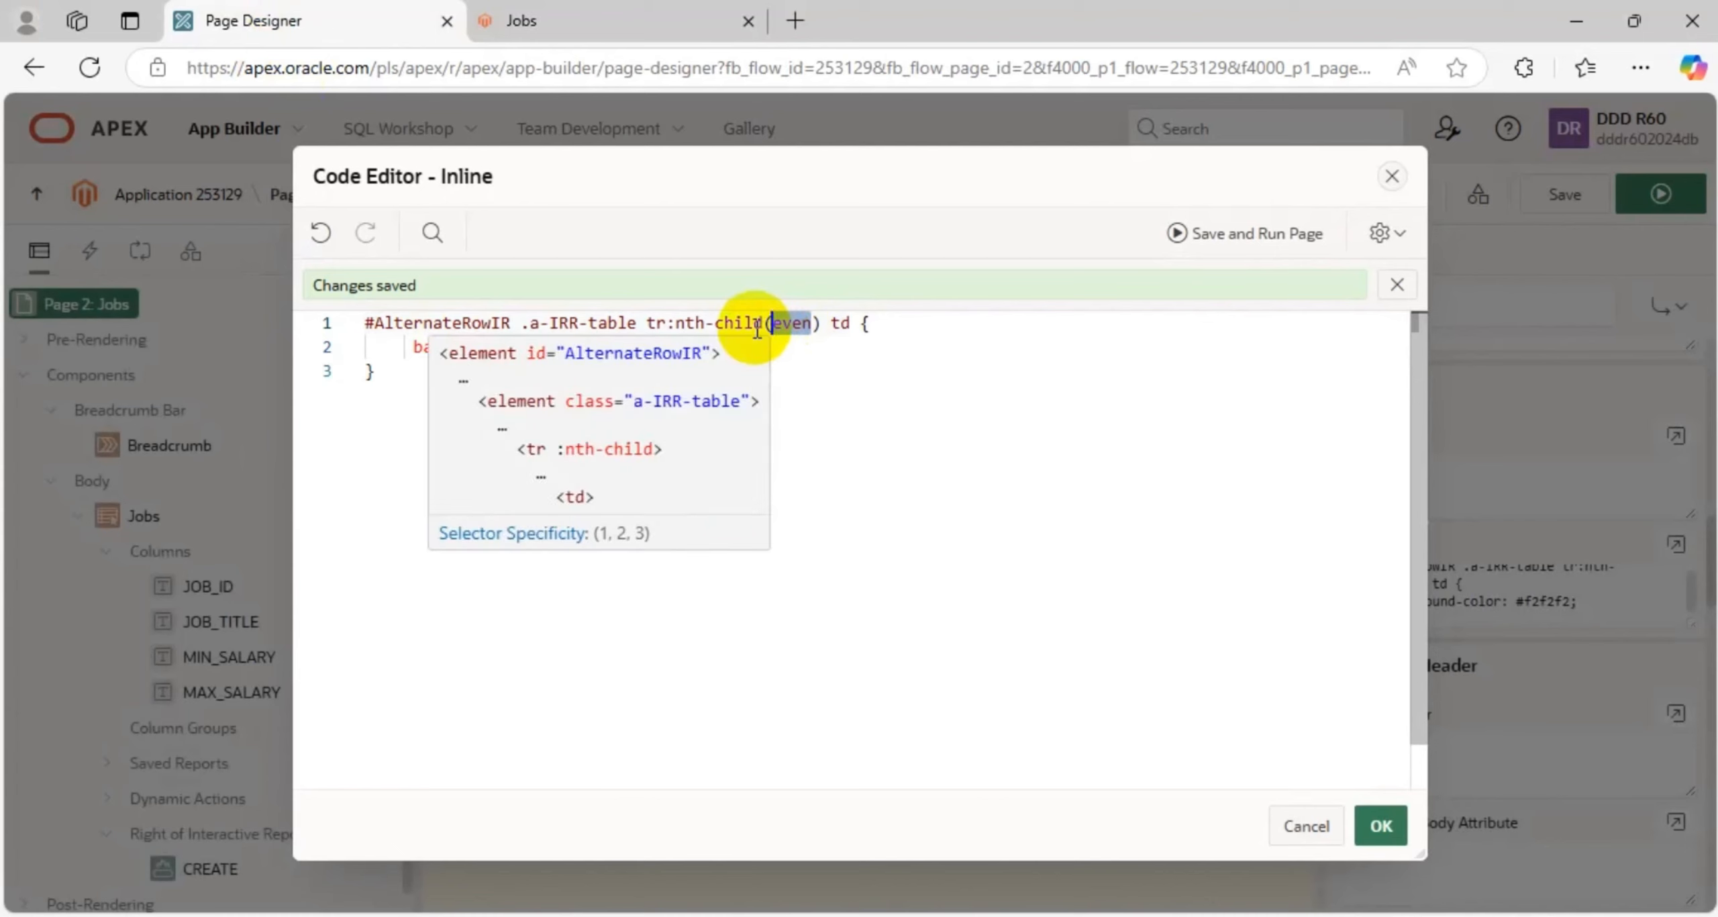
text(odd)
click(1258, 247)
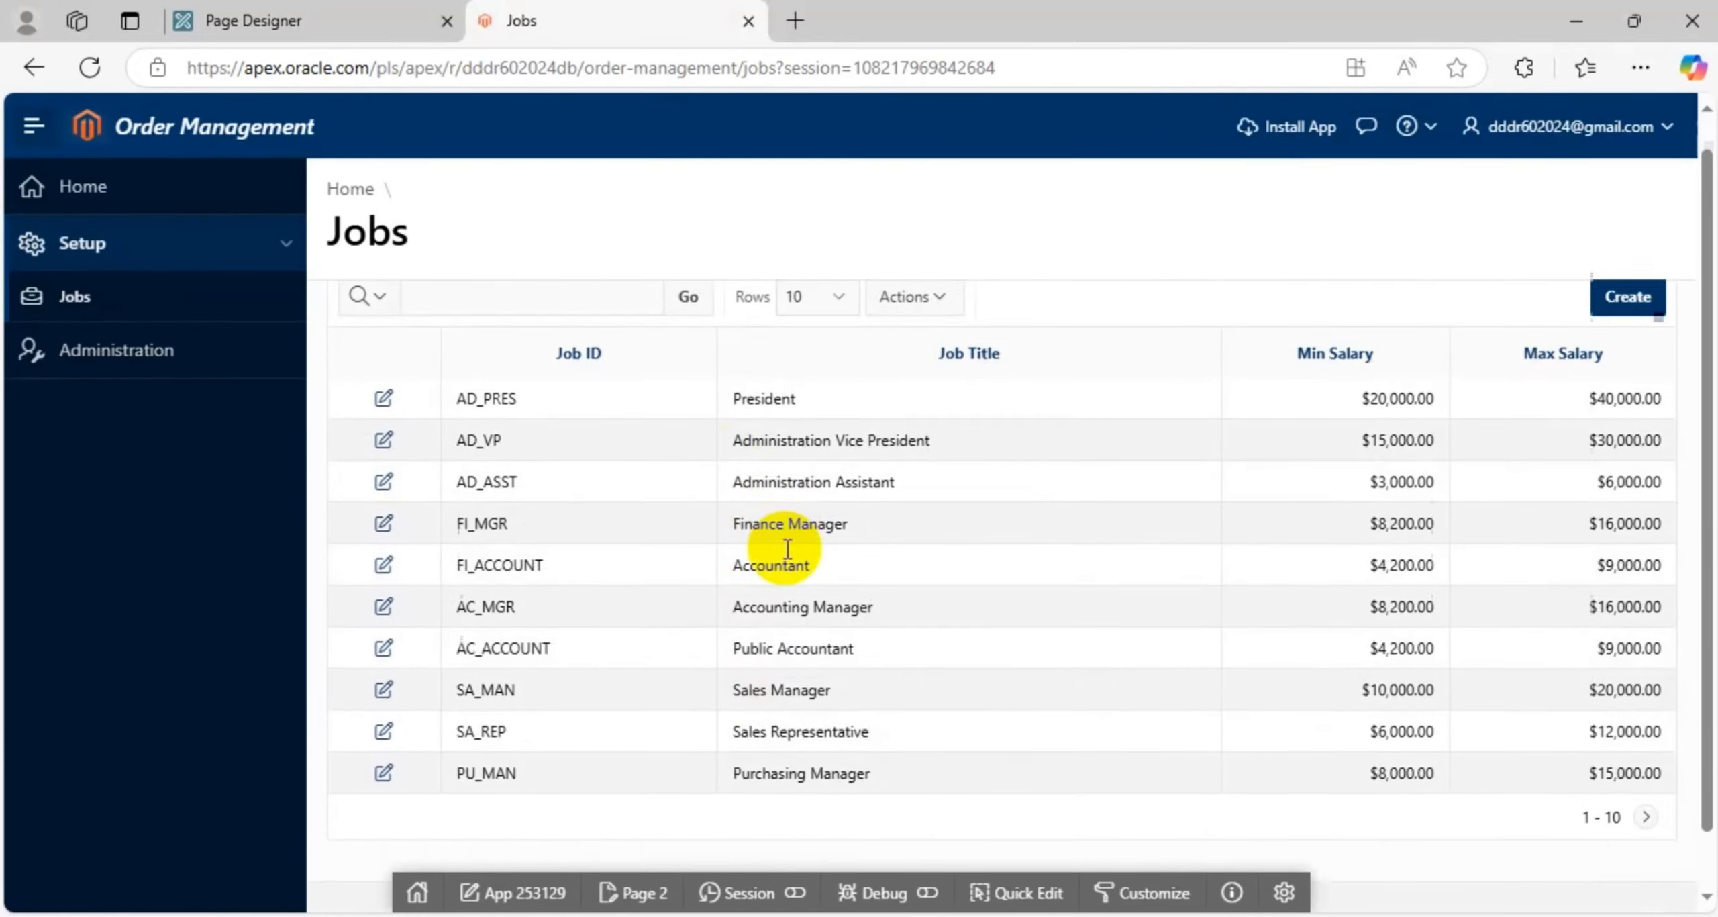
Step: Return to the inline CSS in the Code Editor and undo the last nth-child selector change
click(249, 21)
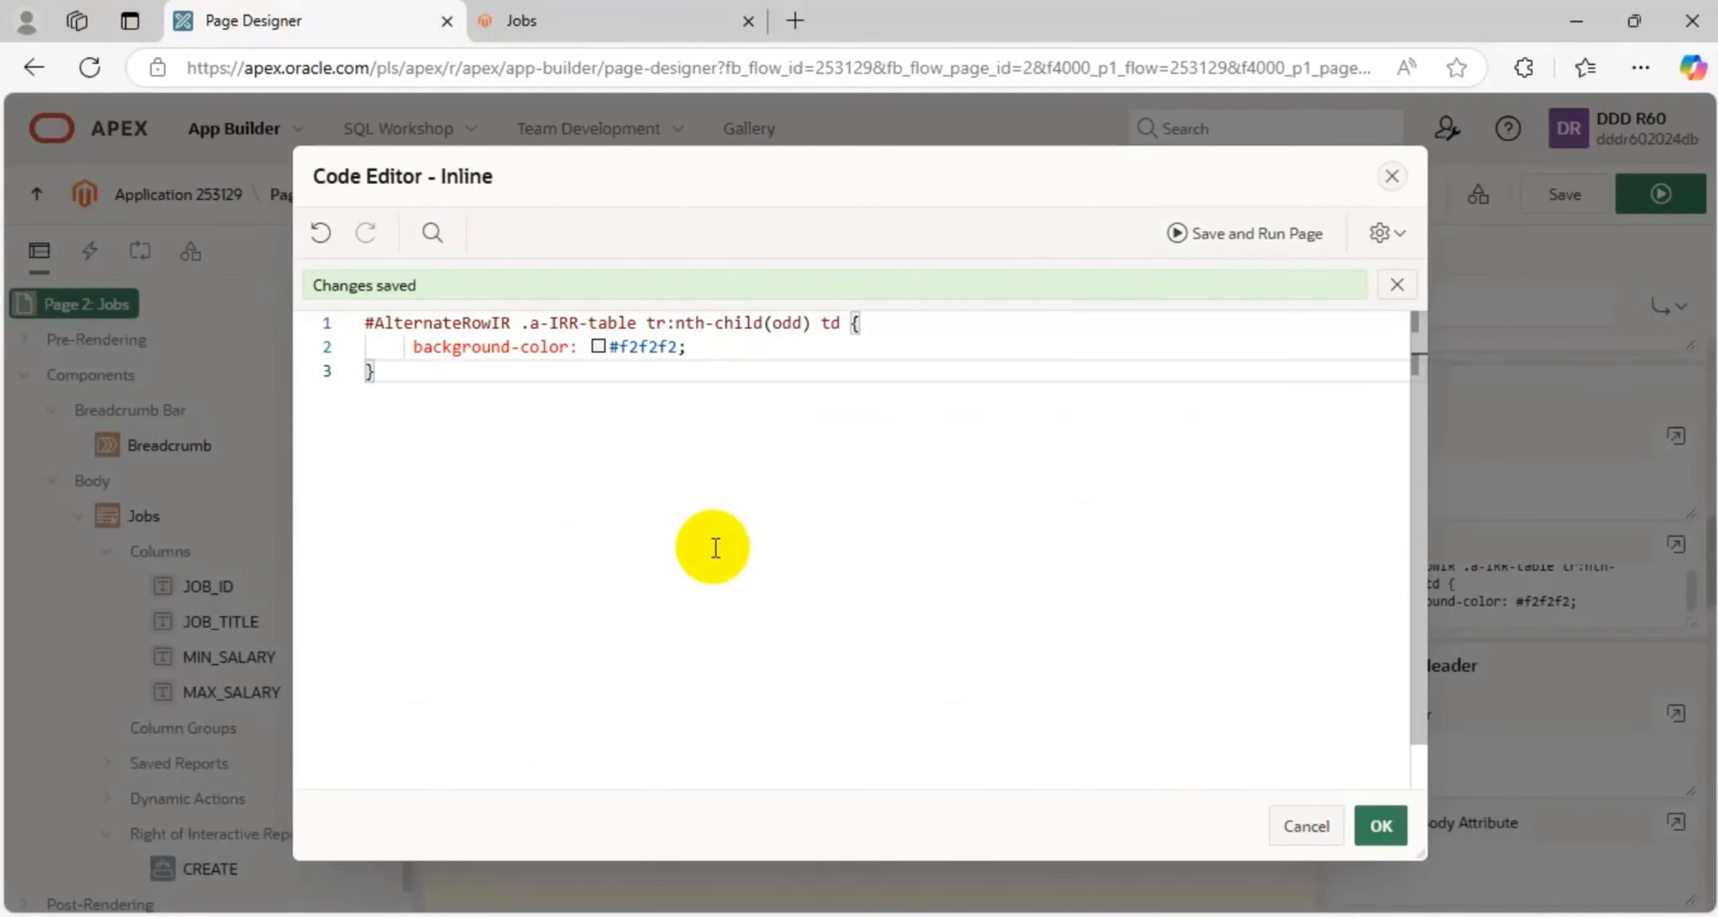
key(ctrl+z)
click(493, 424)
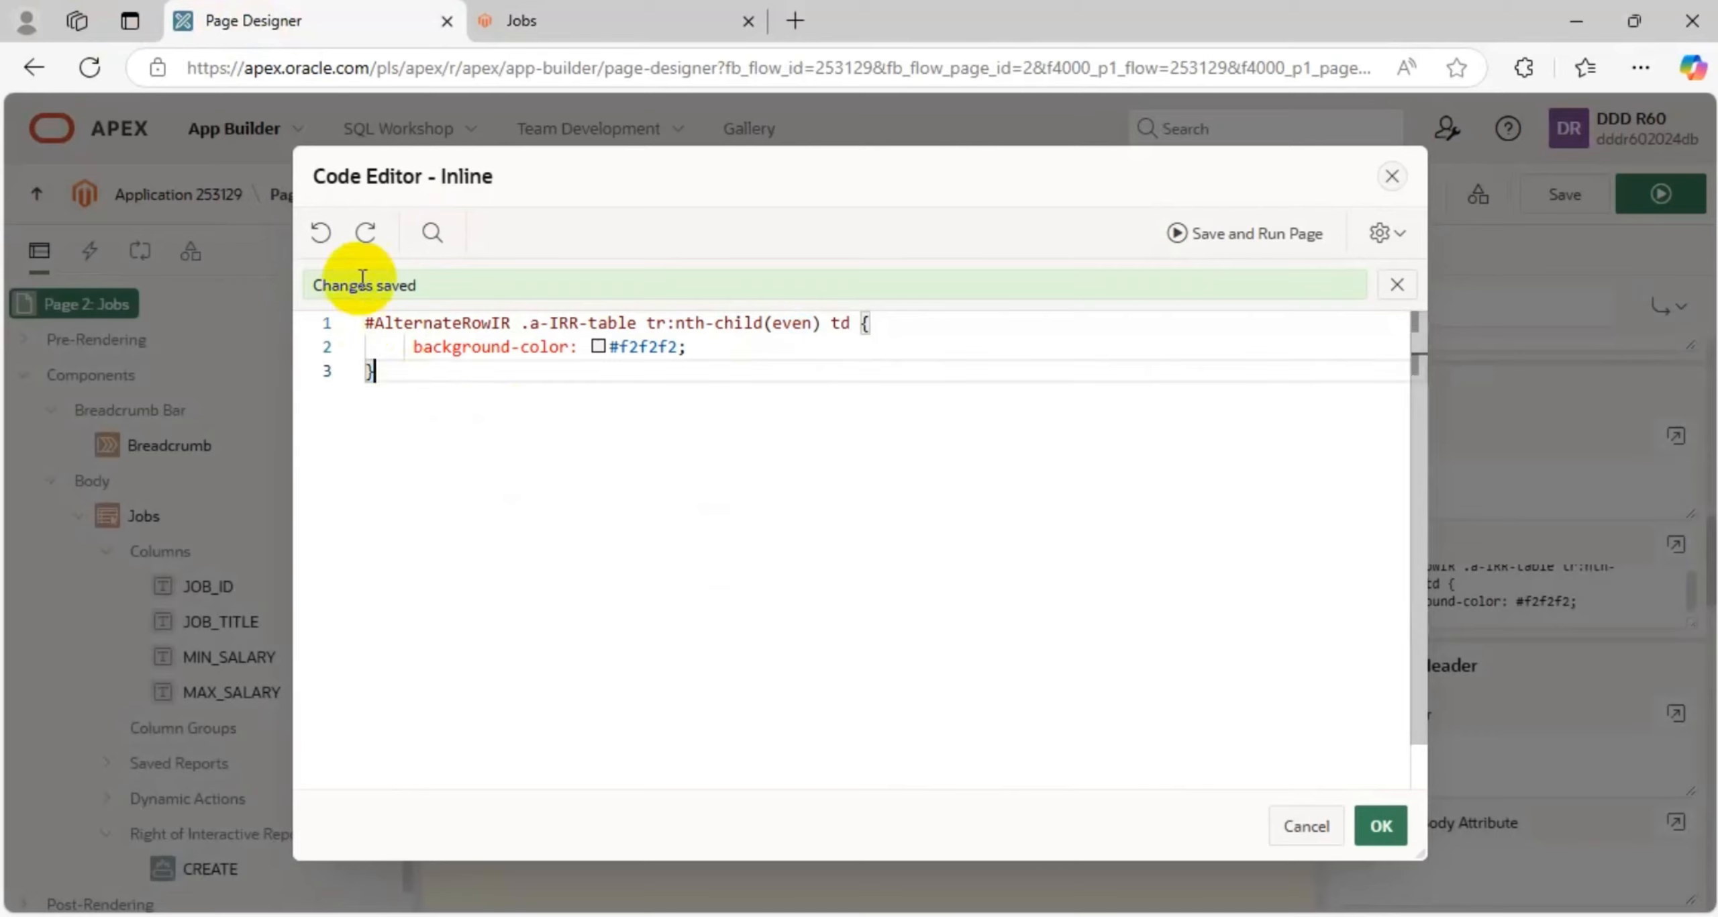
Step: Copy the whole AlternateRowIR rule, remove it from the page's inline CSS and save the page
drag(402, 395, 307, 326)
key(ctrl+c)
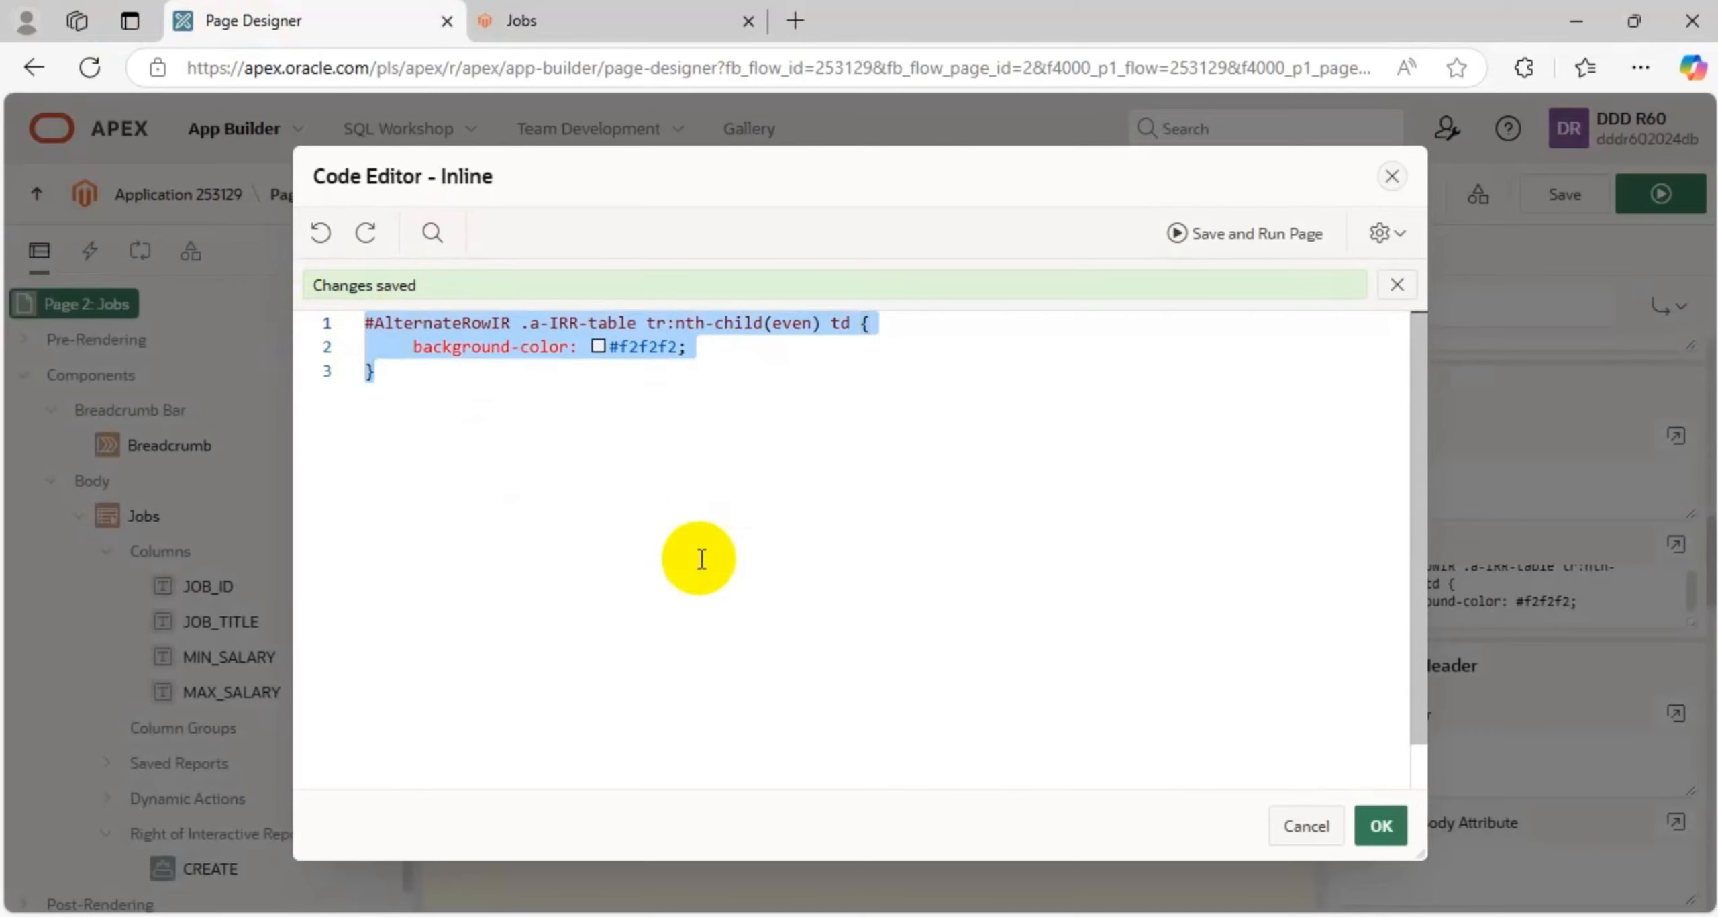
key(BackSpace)
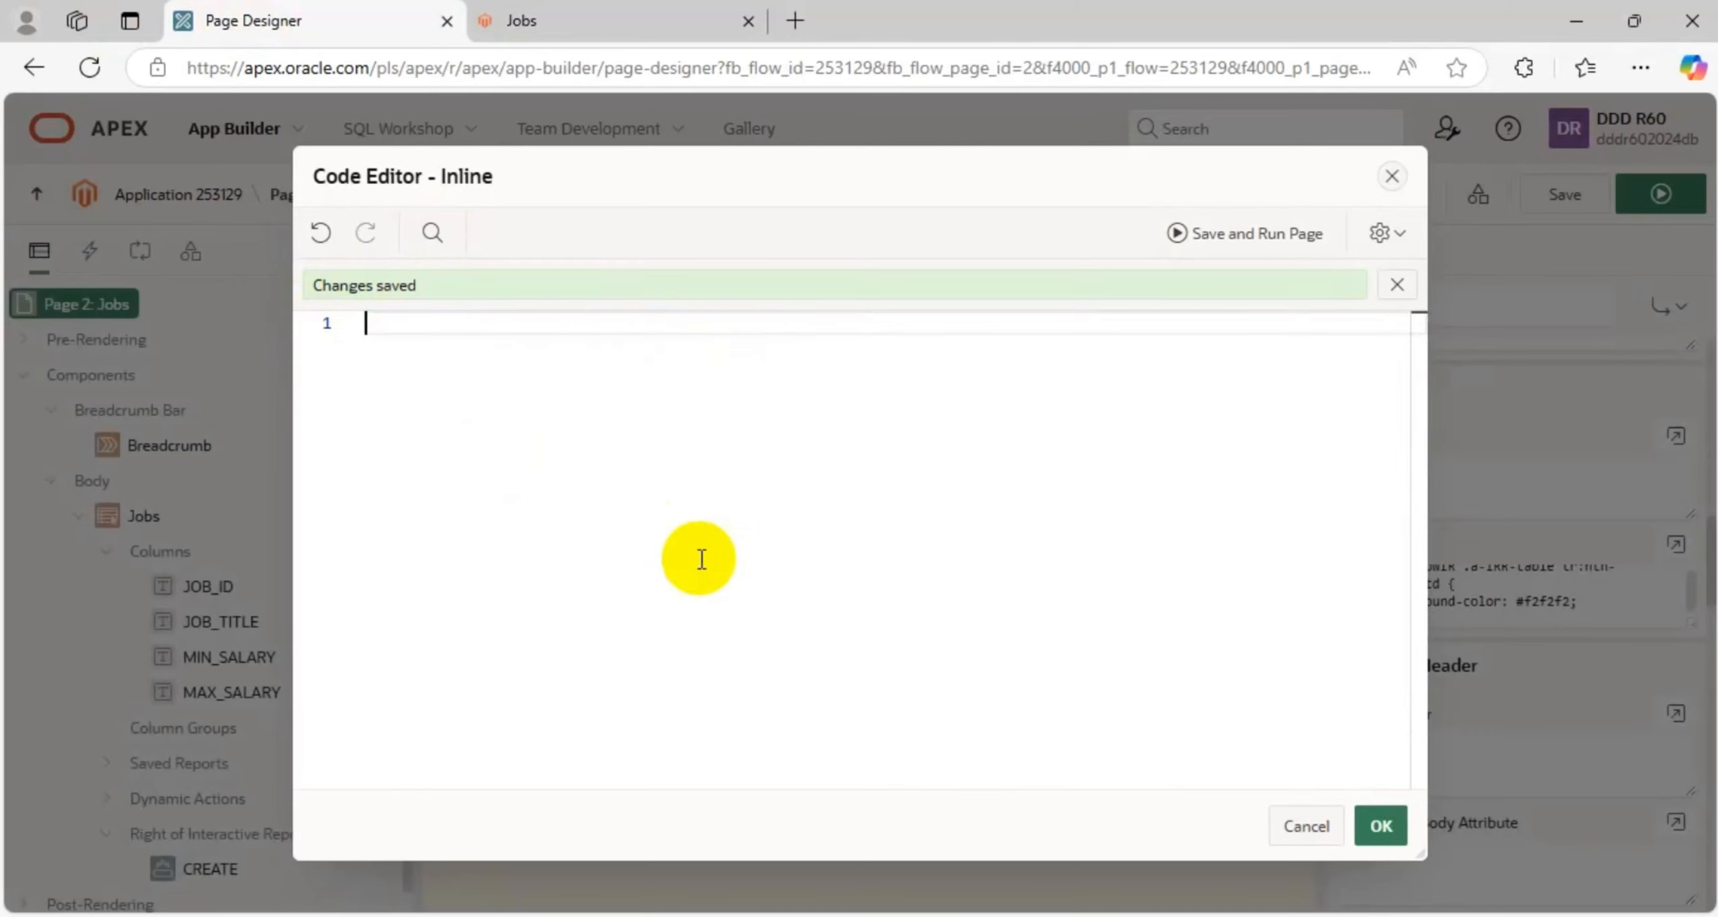
click(1381, 822)
click(1559, 195)
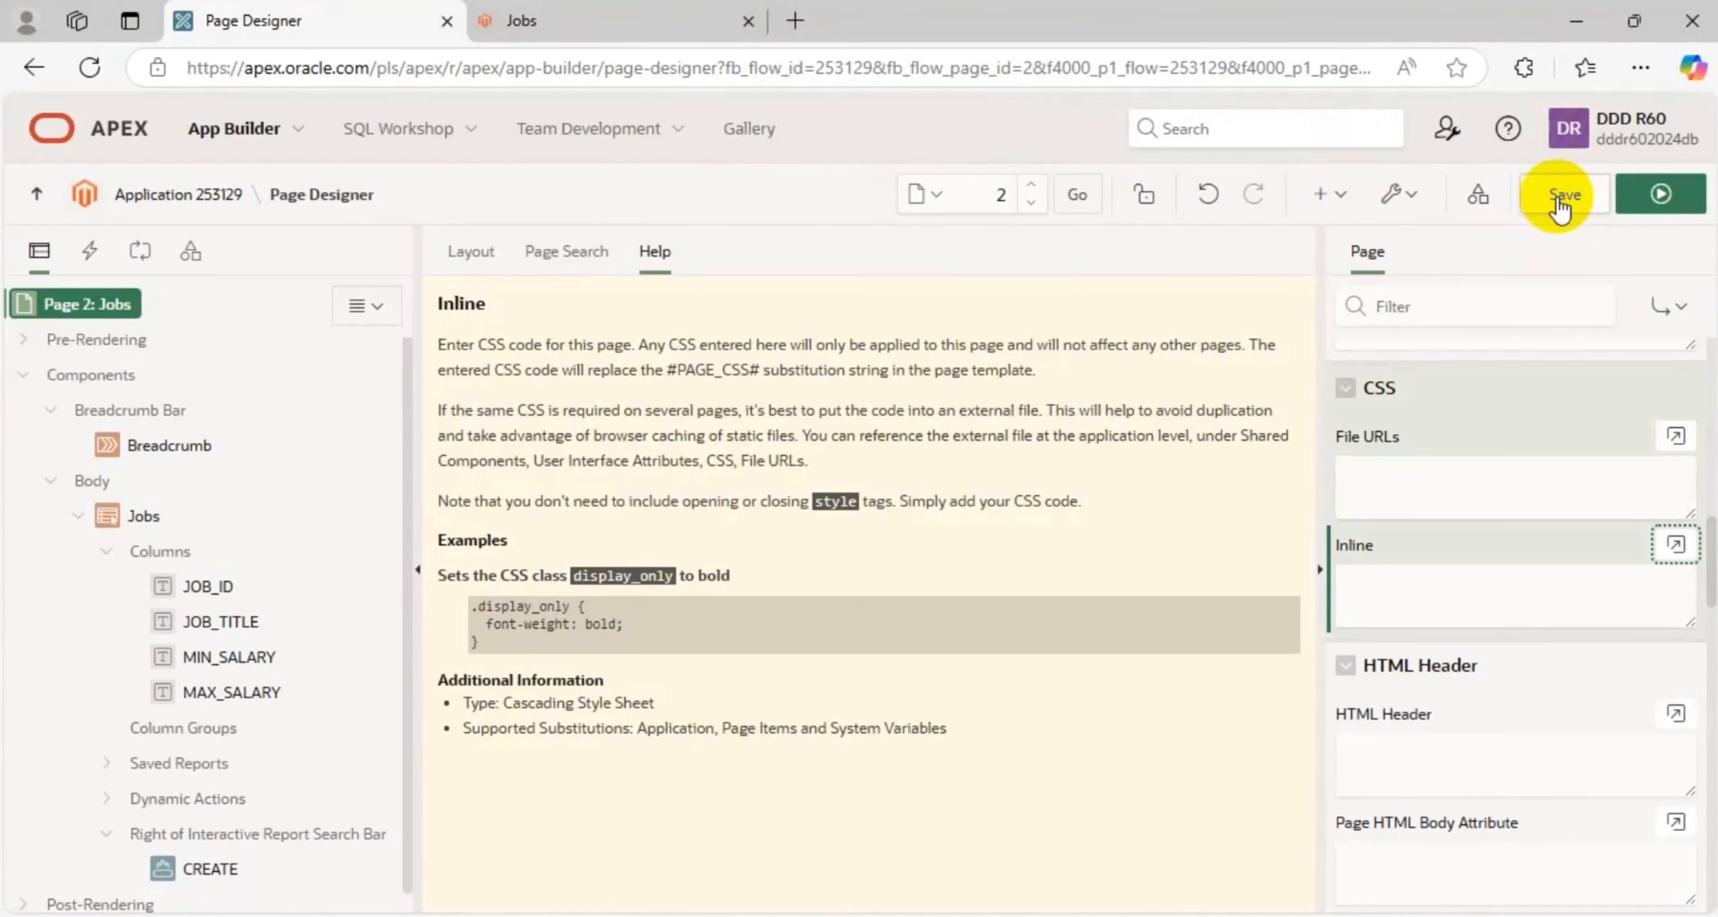
Step: Paste the copied rule into AppStyle.css in the shared Static Application Files, save the file and run the page to check the Jobs report
click(1478, 200)
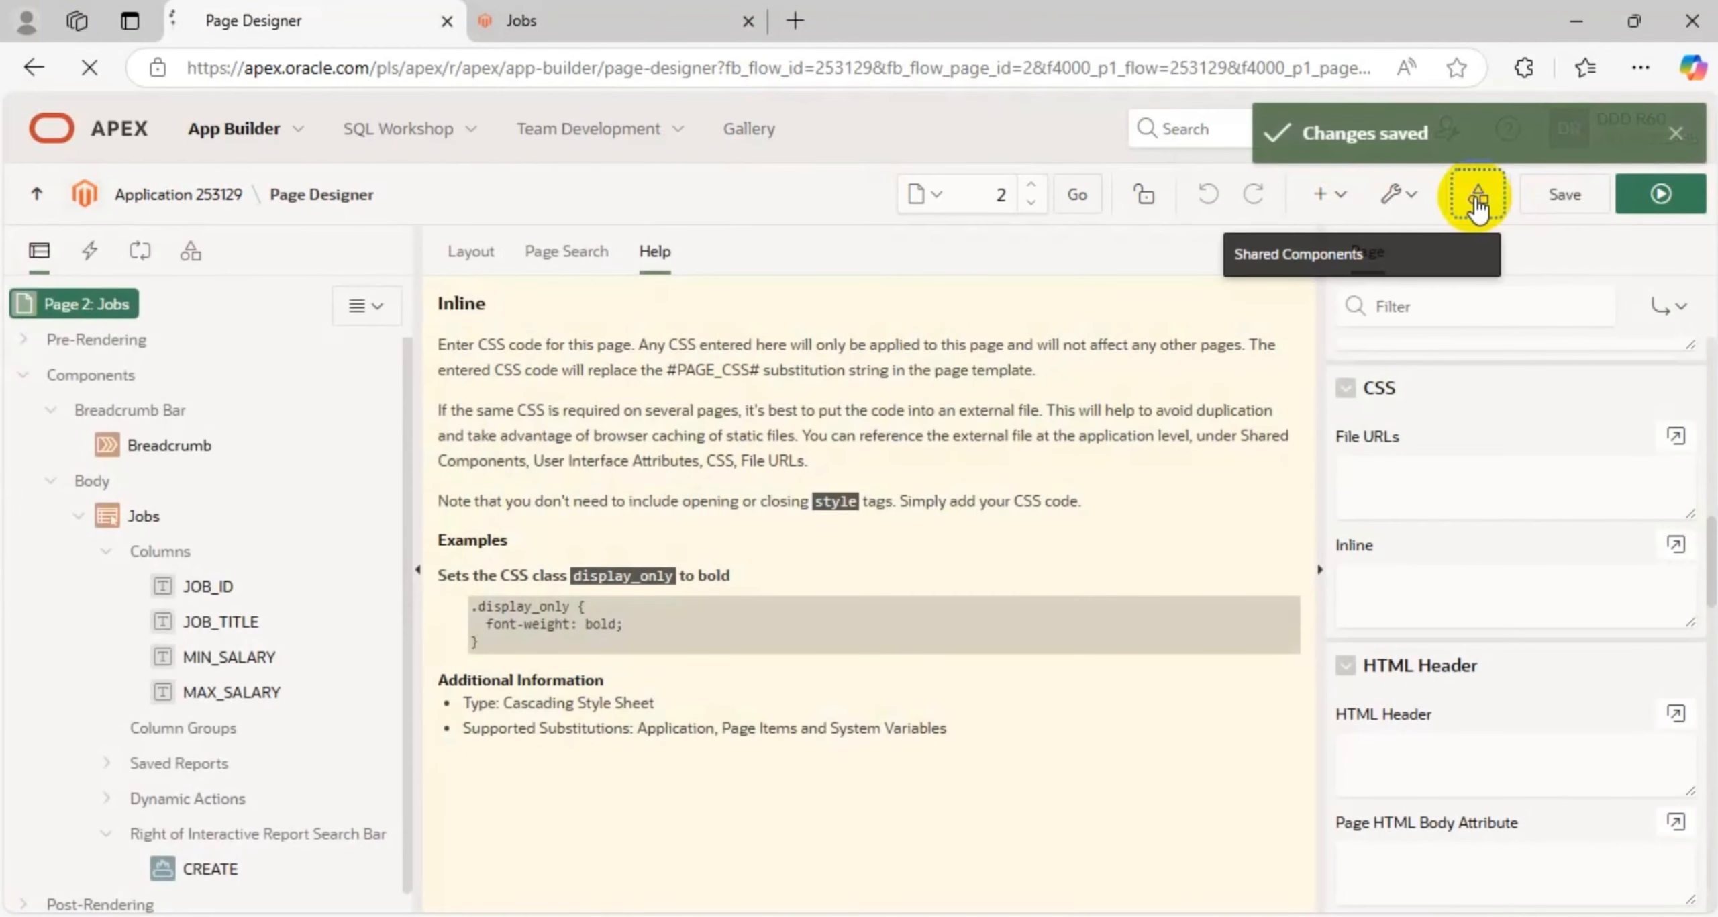
click(1087, 655)
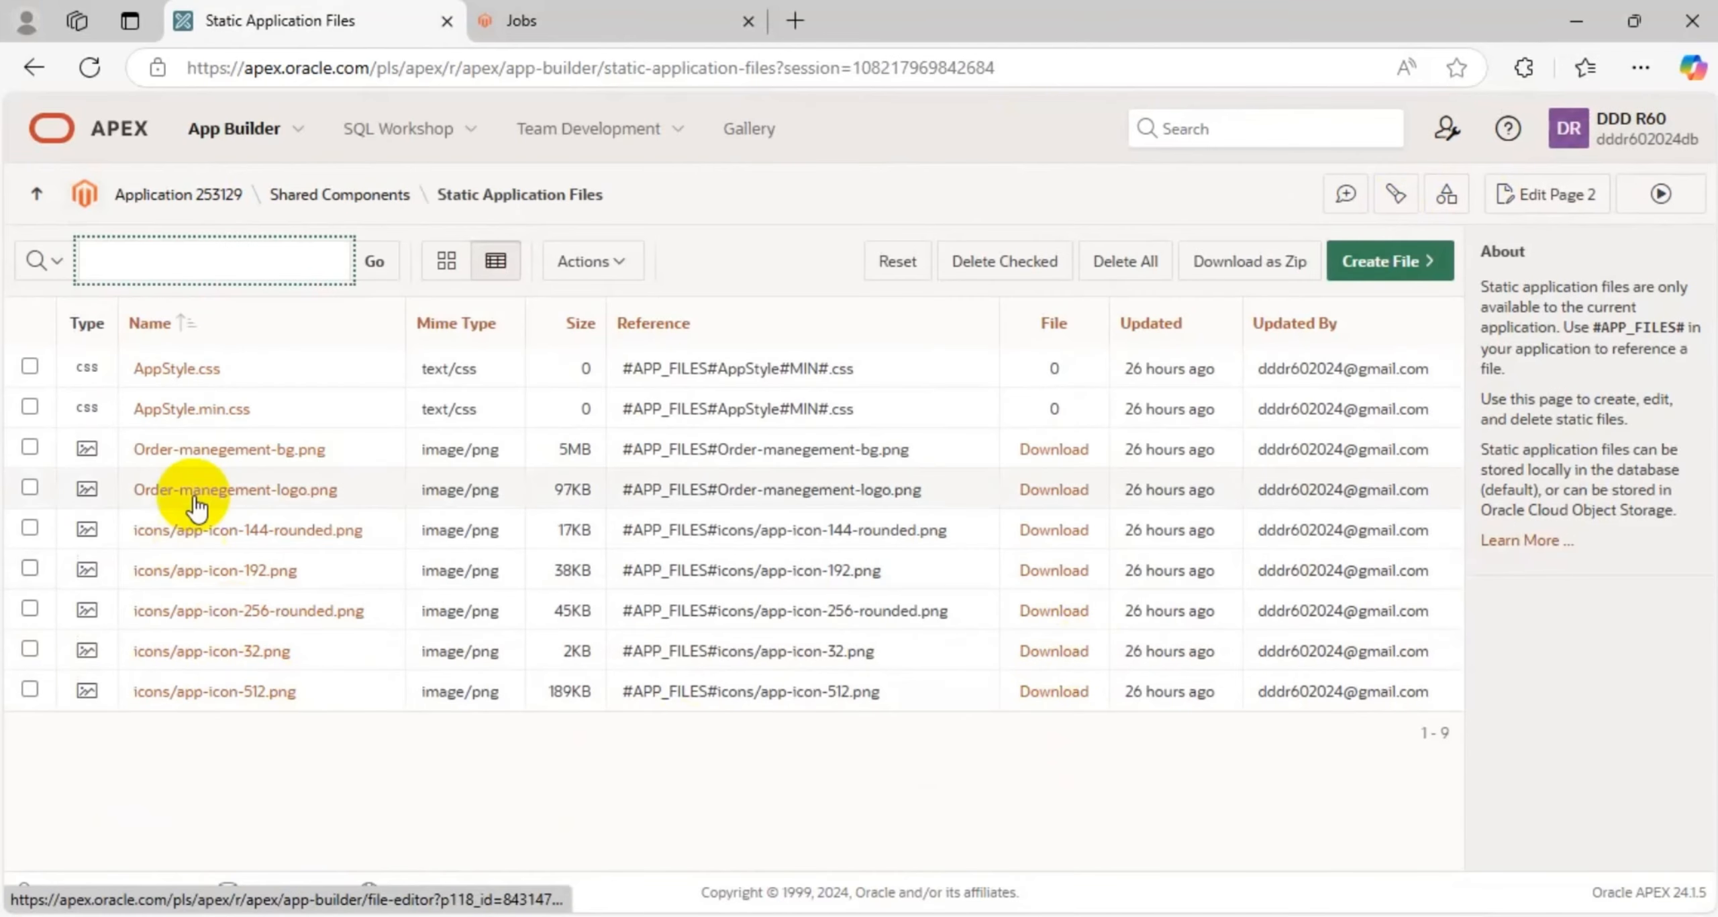
click(173, 373)
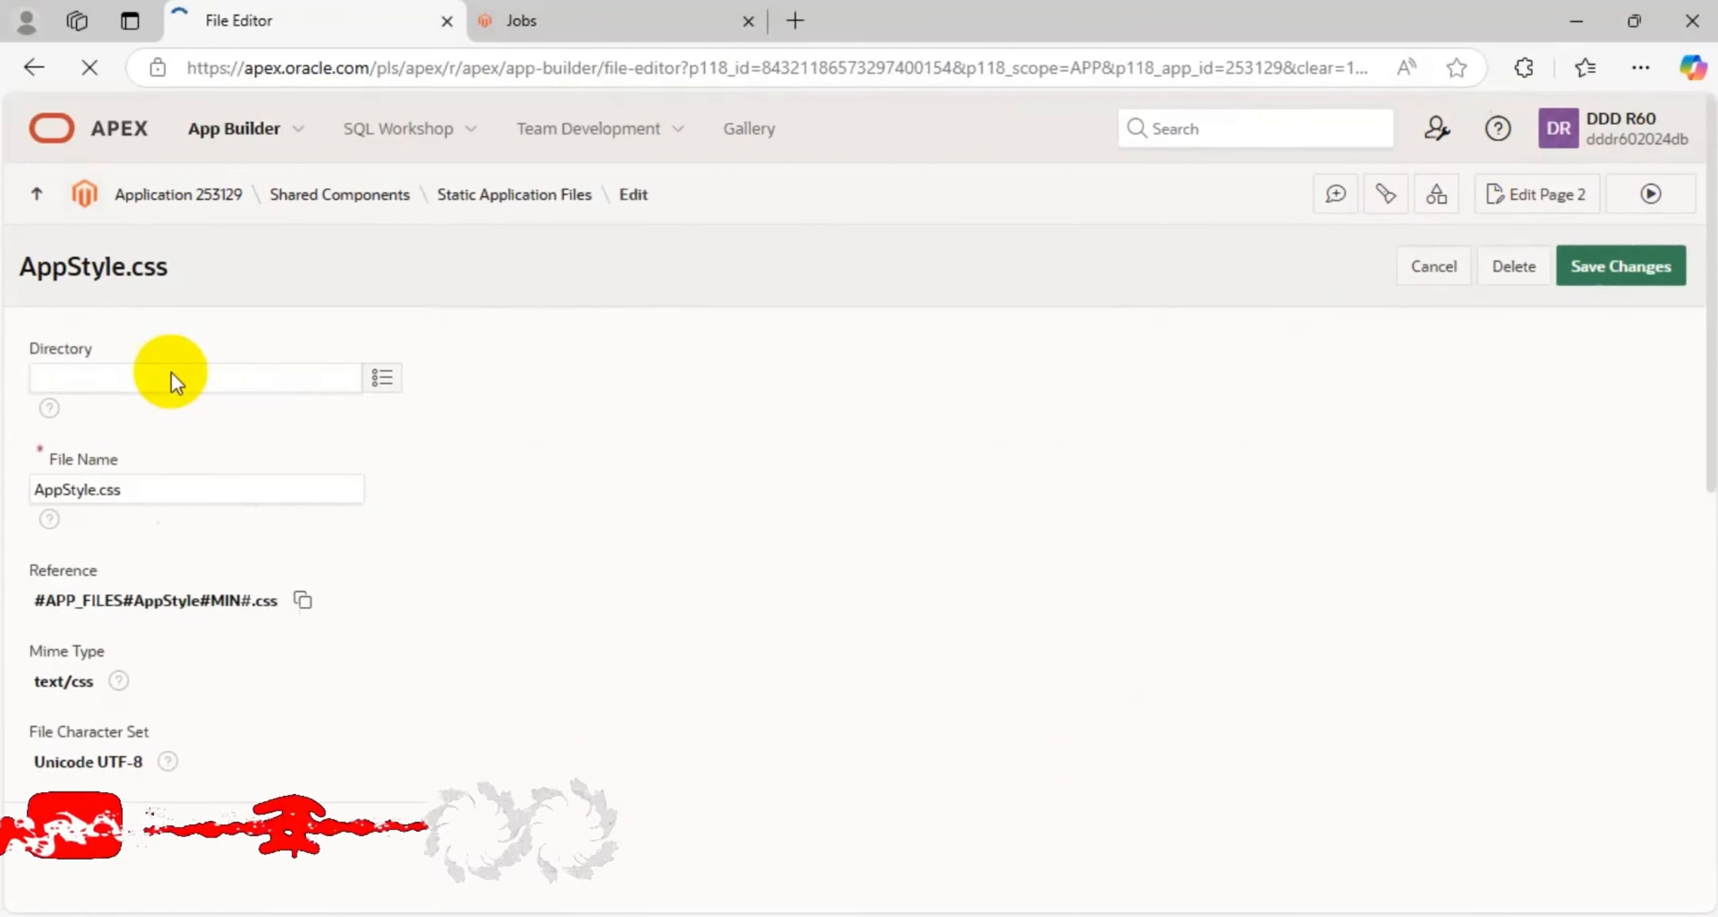
click(567, 388)
key(ctrl+v)
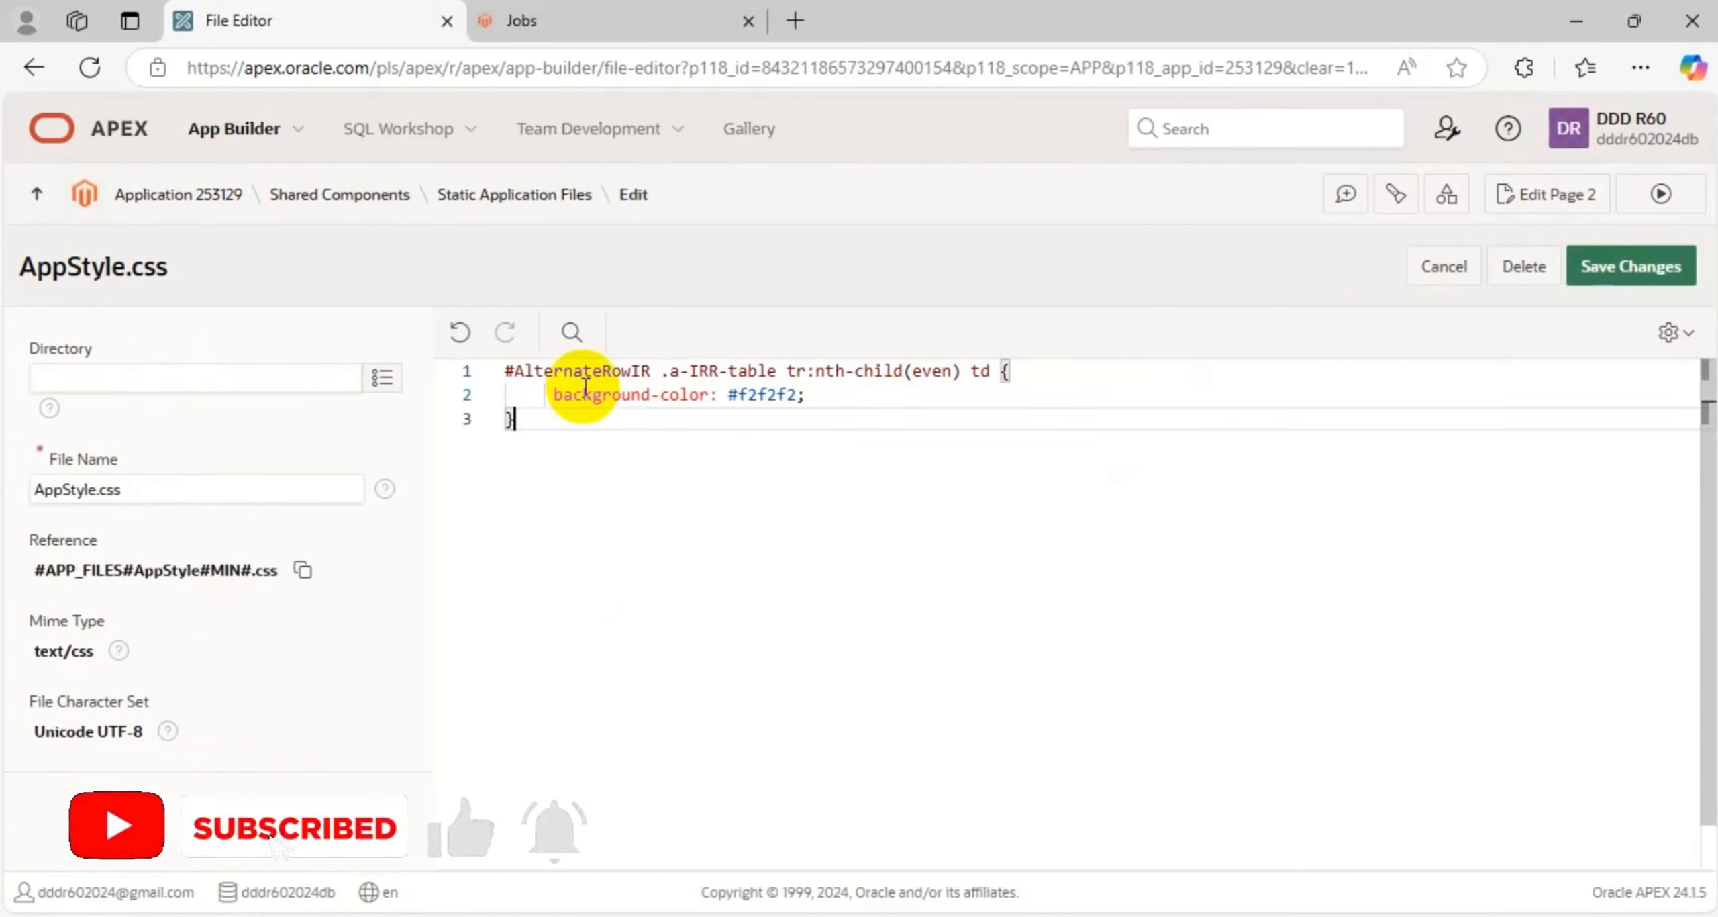
click(1637, 278)
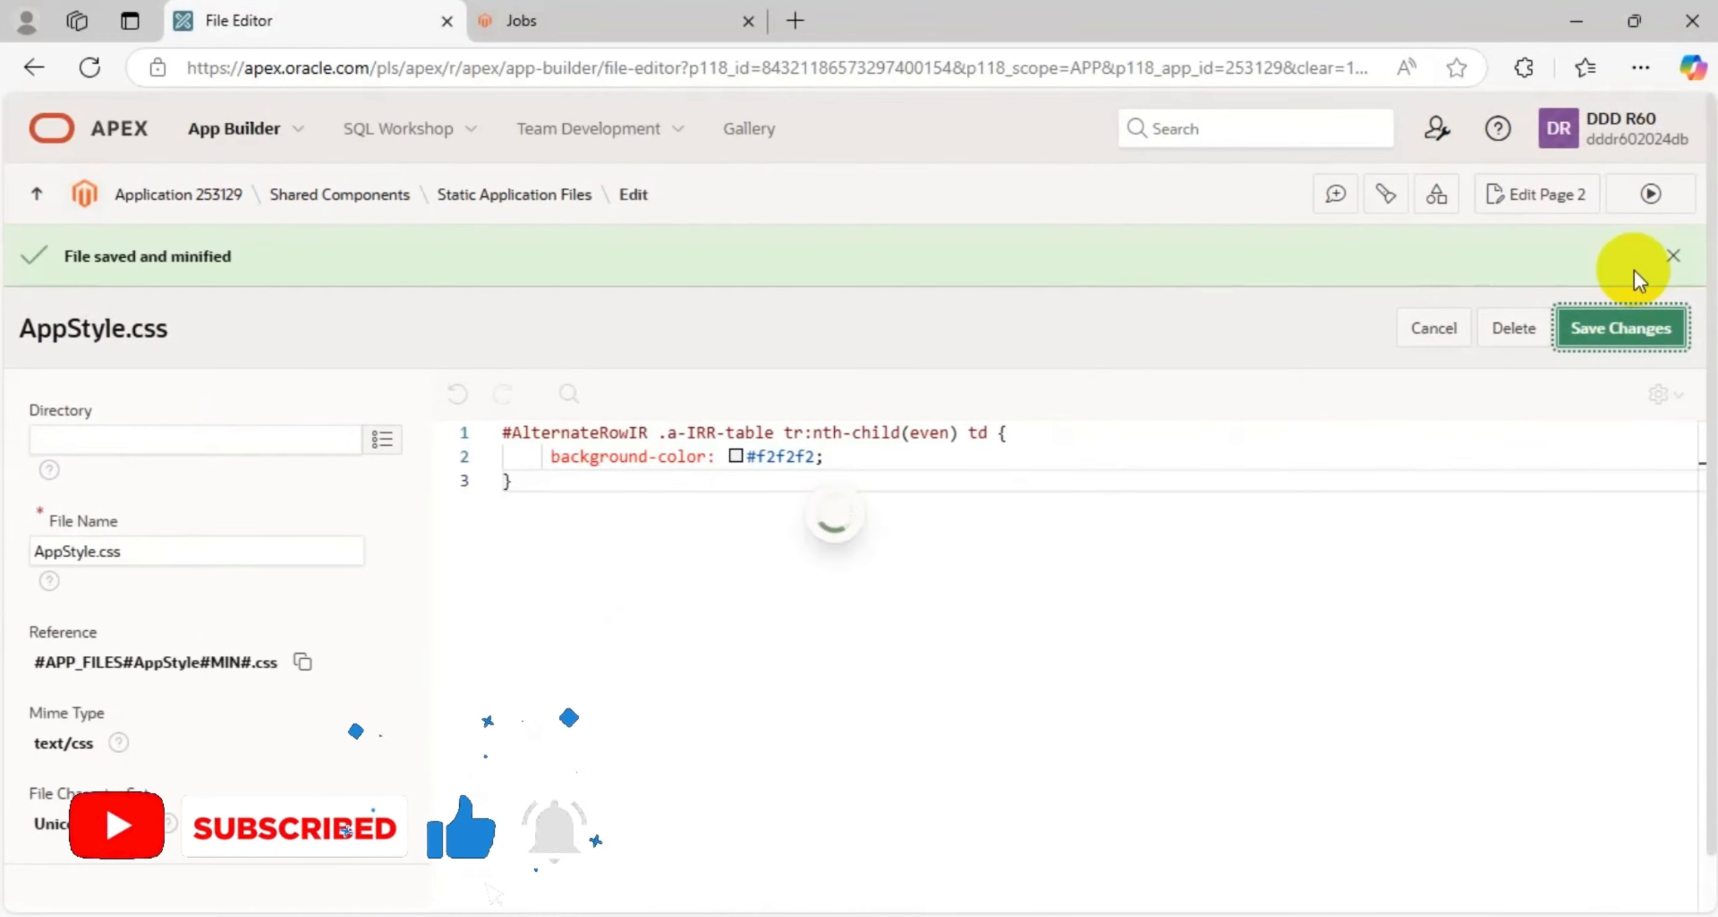
click(1650, 194)
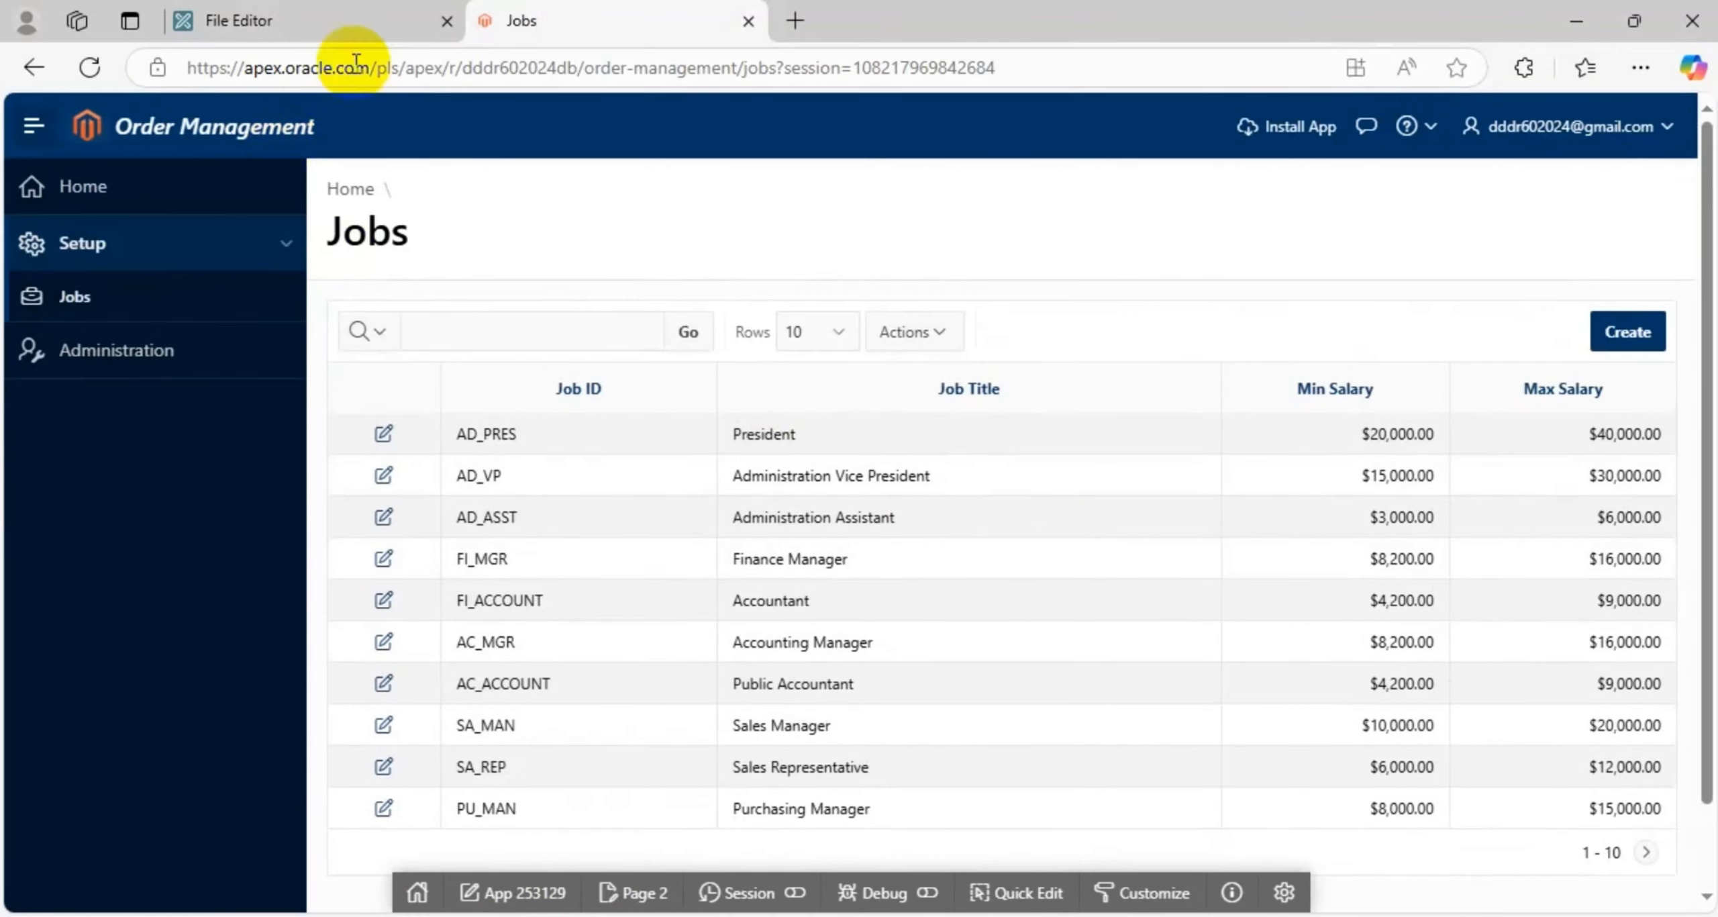
Step: Return to AppStyle.css and insert an empty CSS comment followed by a blank line above the AlternateRowIR rule
click(300, 27)
click(549, 482)
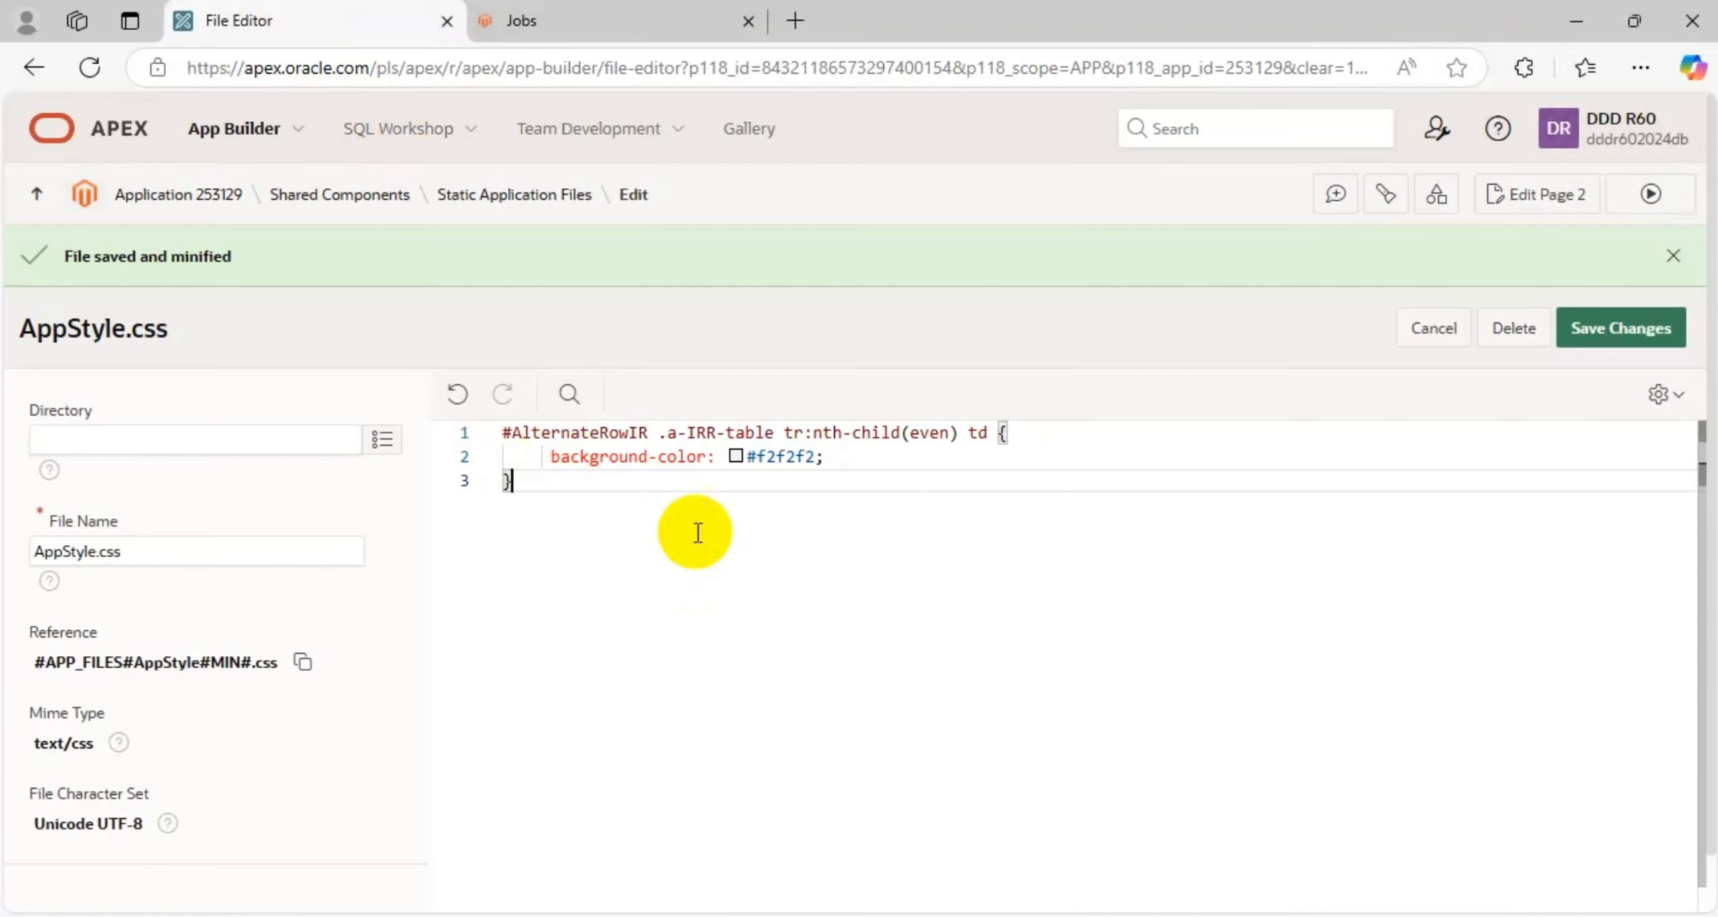
key(Up)
key(Up)
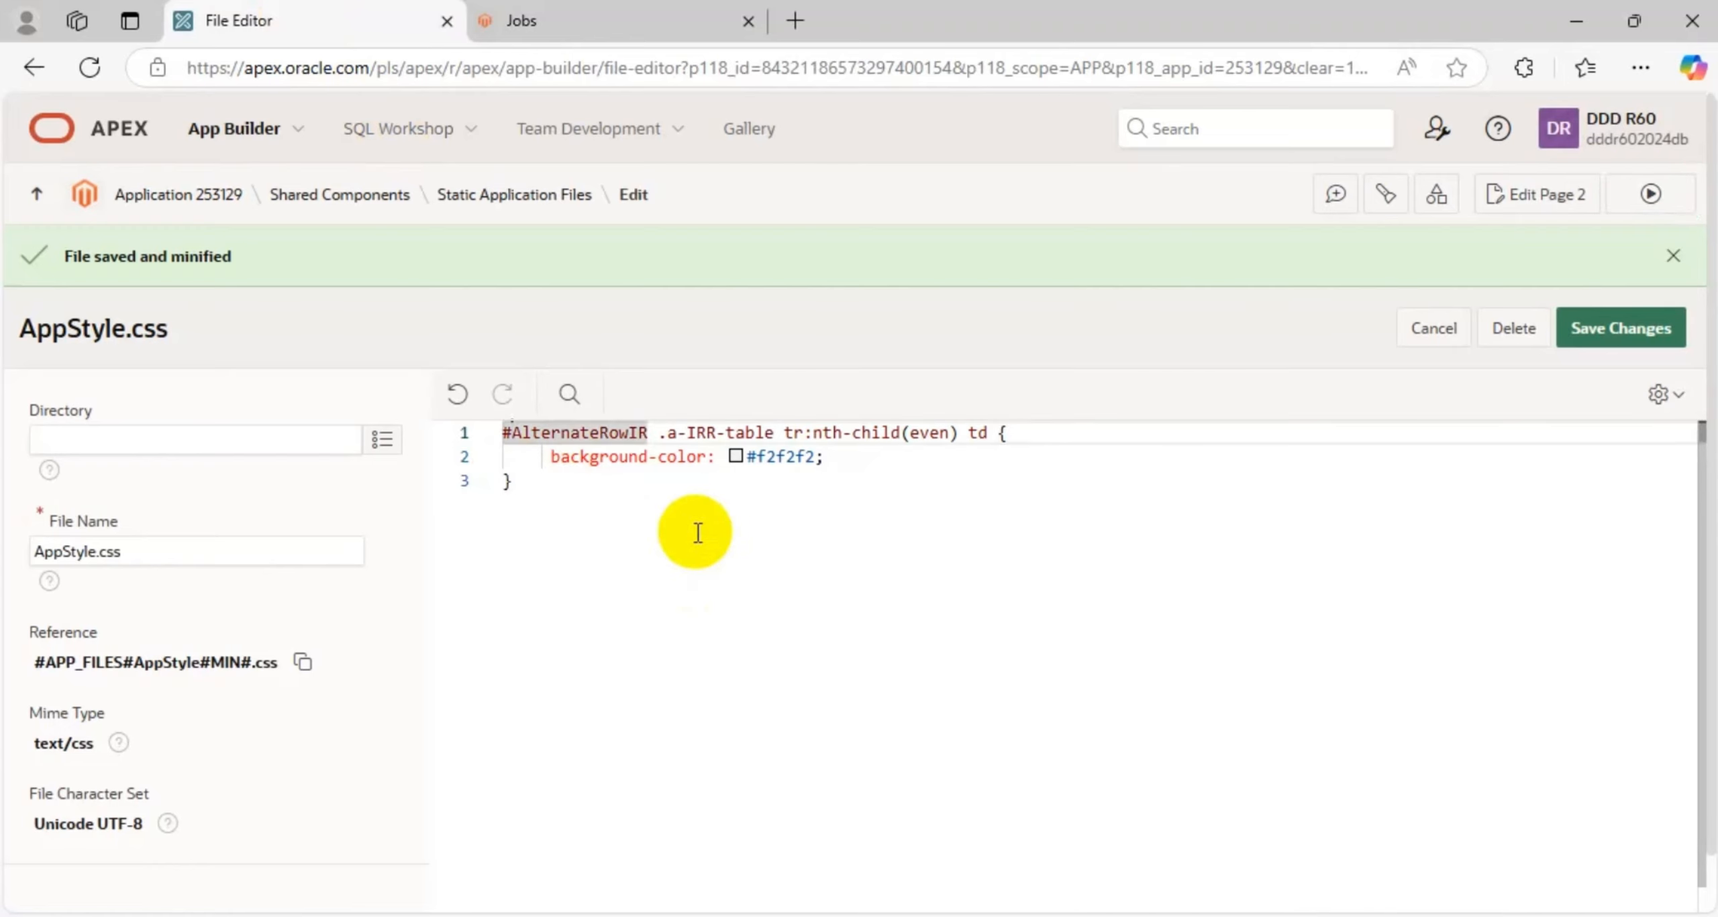
key(Return)
key(Return)
key(Up)
key(Up)
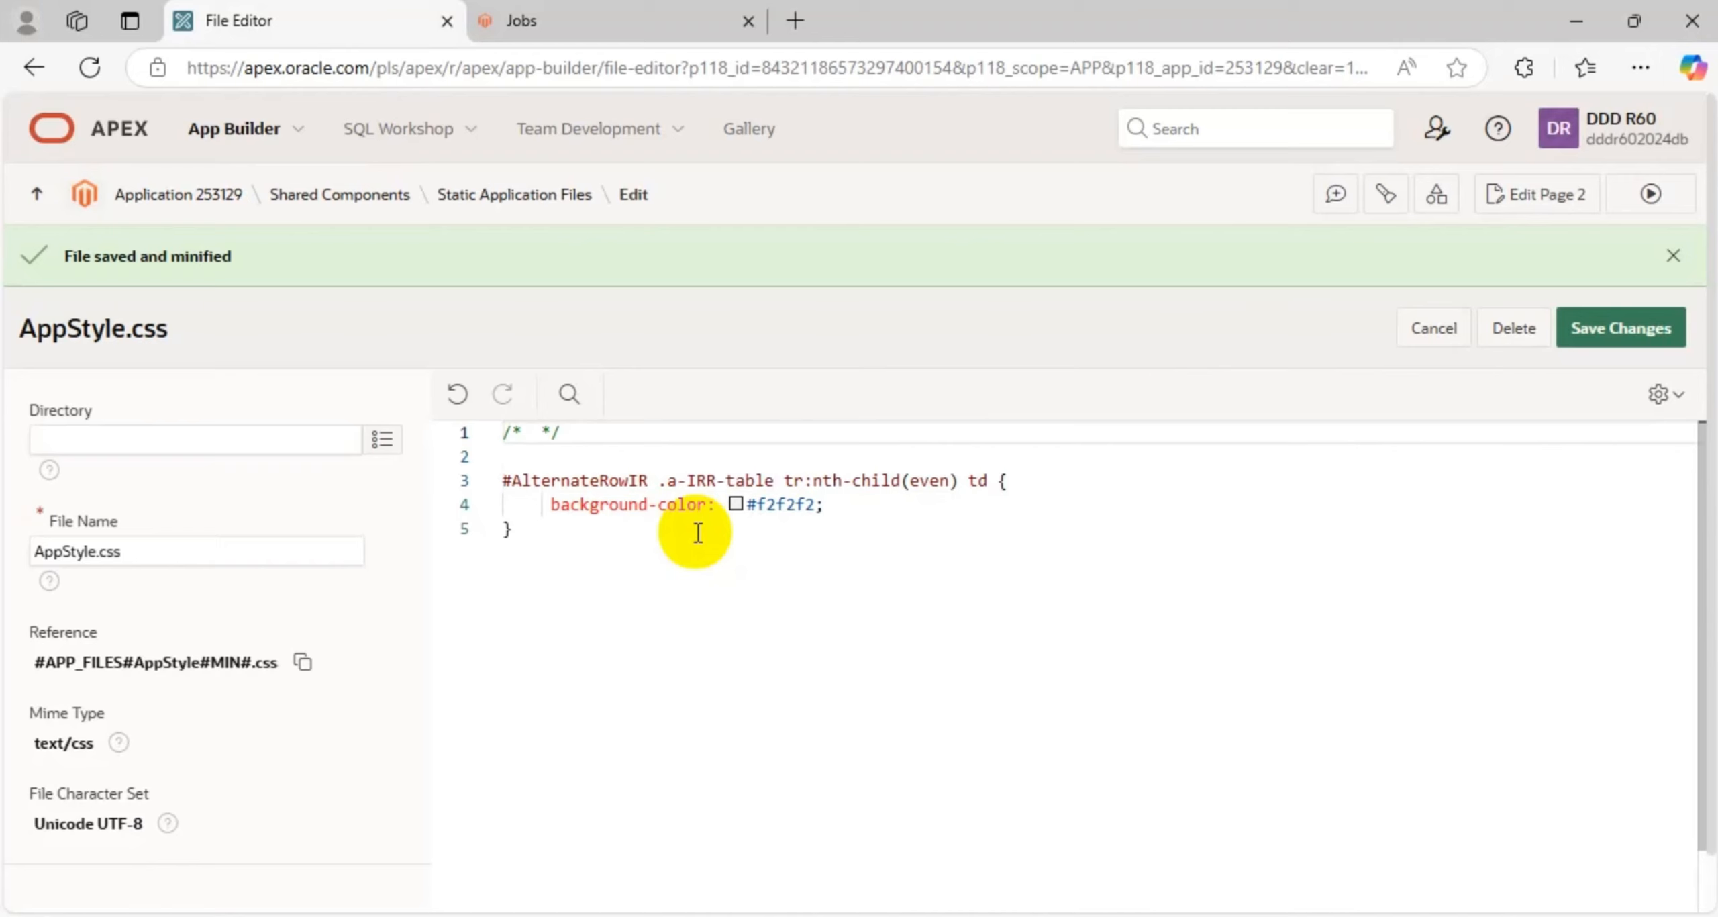
Step: Fill in the CSS comment above the rule with the text "IR even row color"
text(IR )
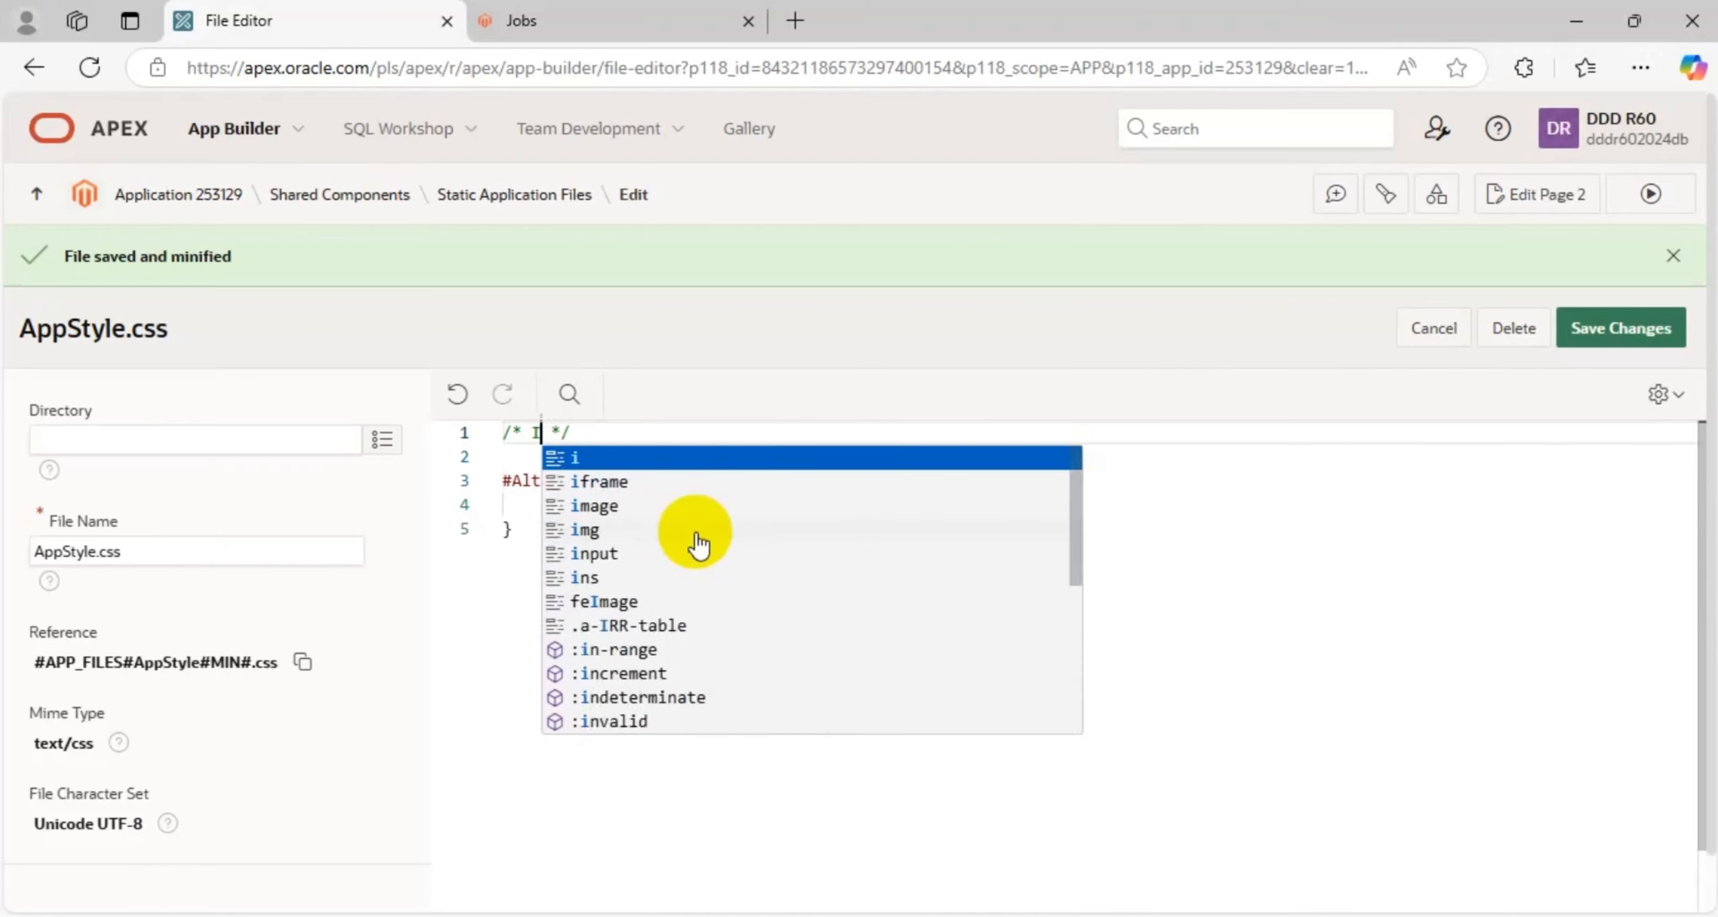
text(even tro)
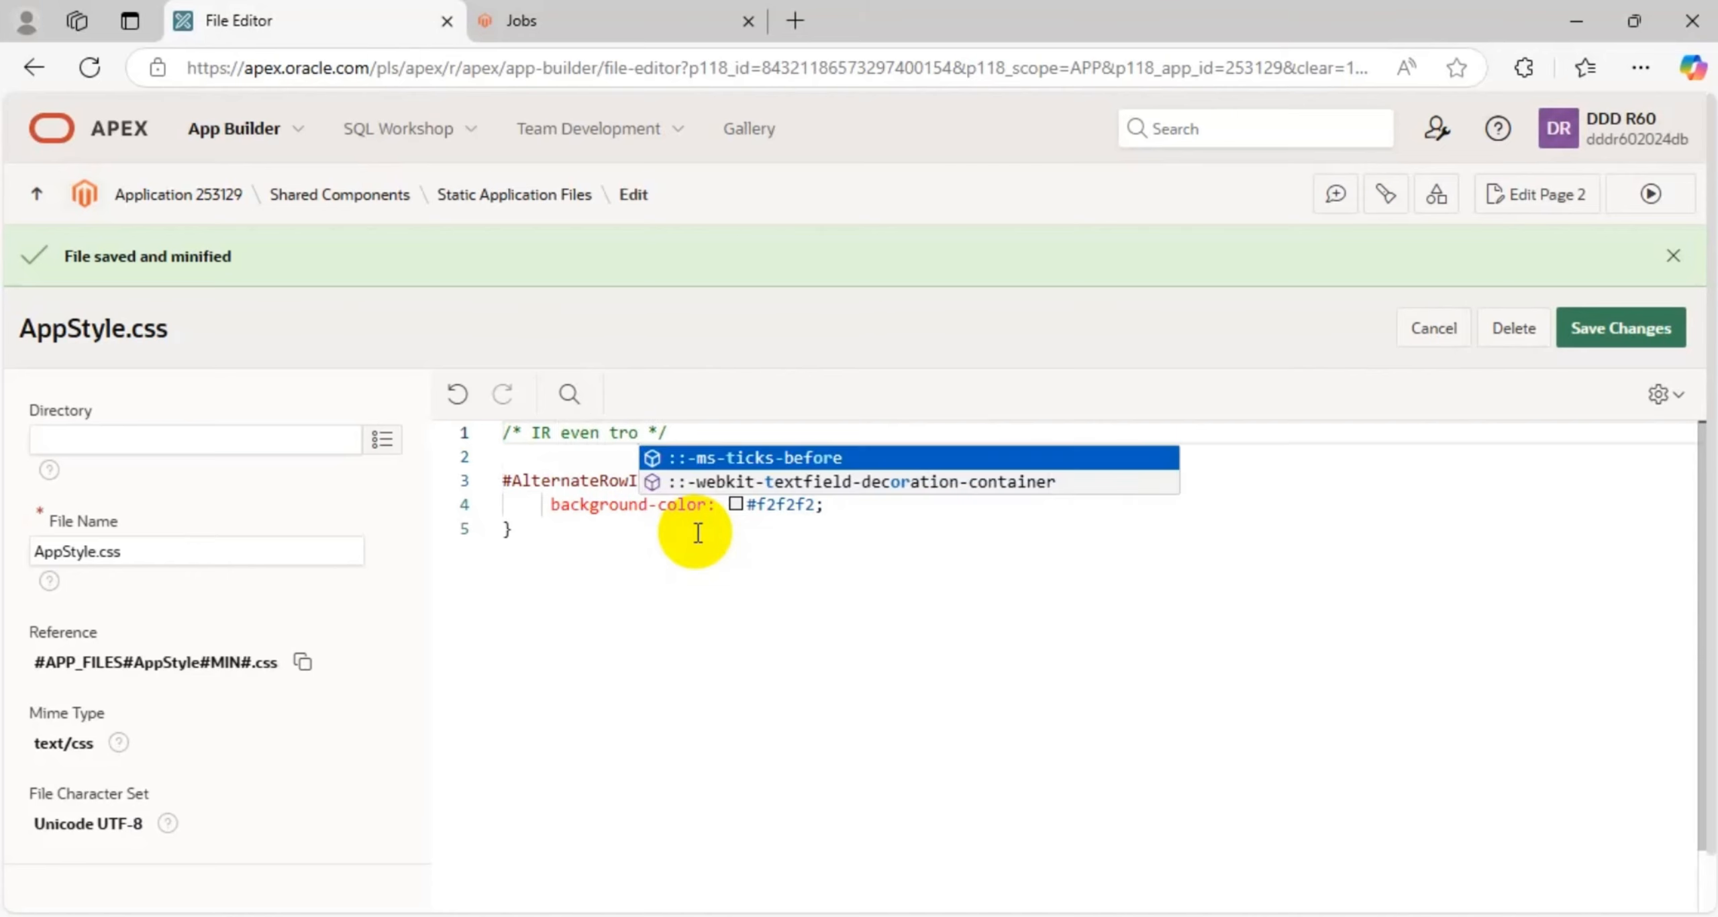
key(BackSpace)
key(BackSpace)
text(rpw)
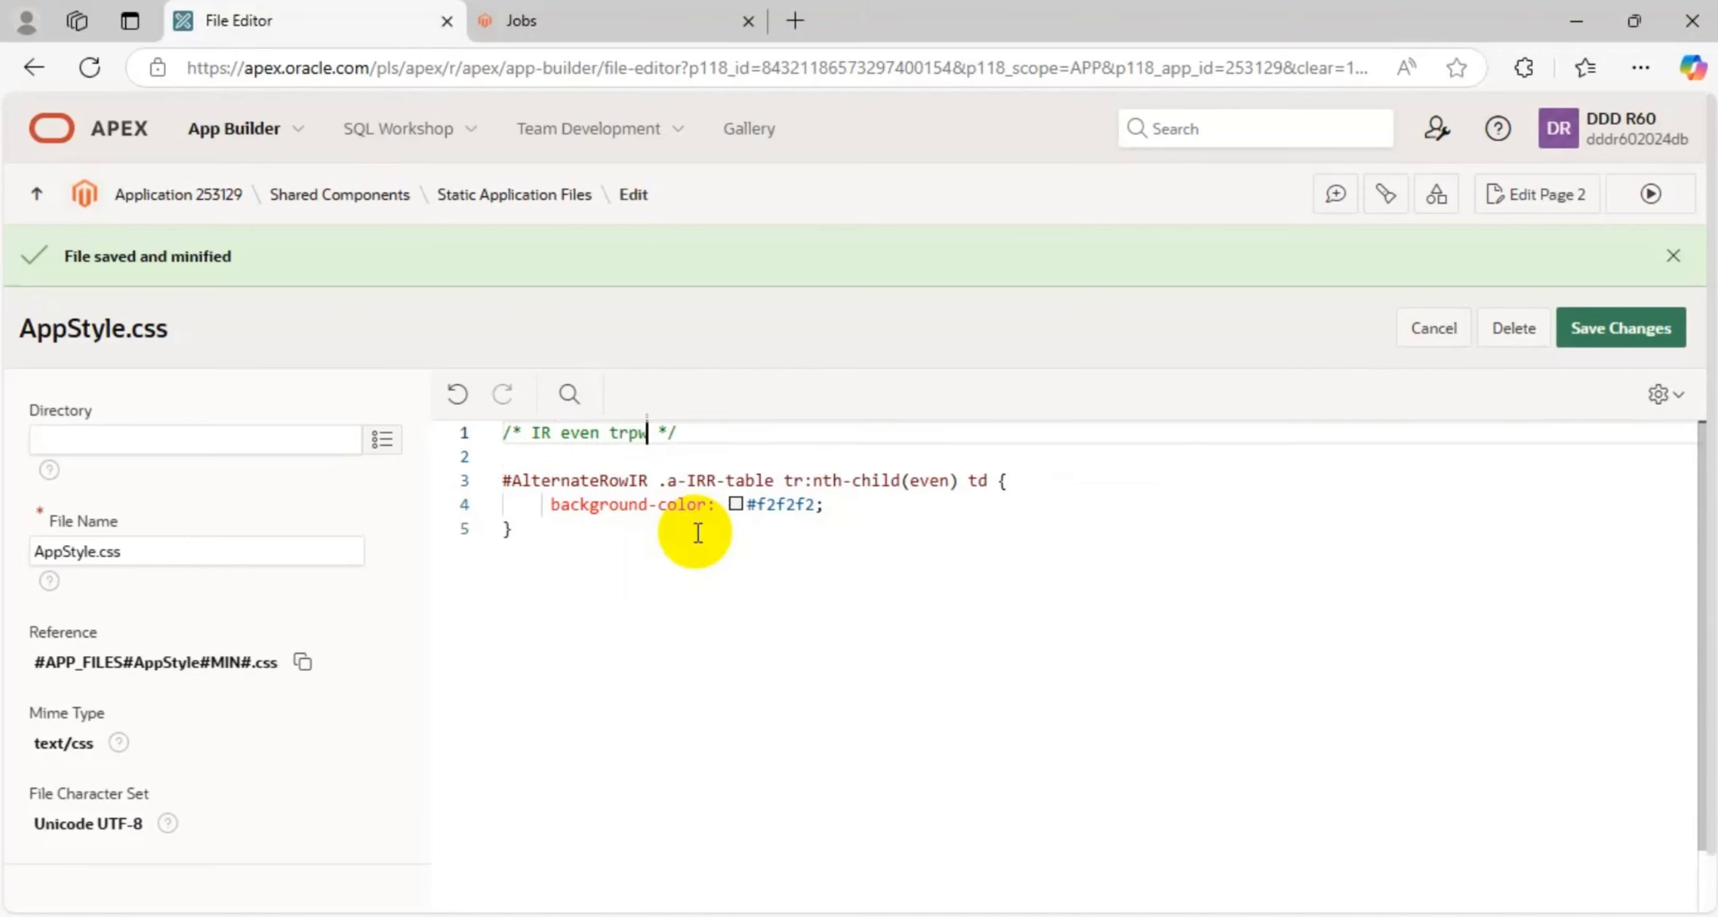
text(cl)
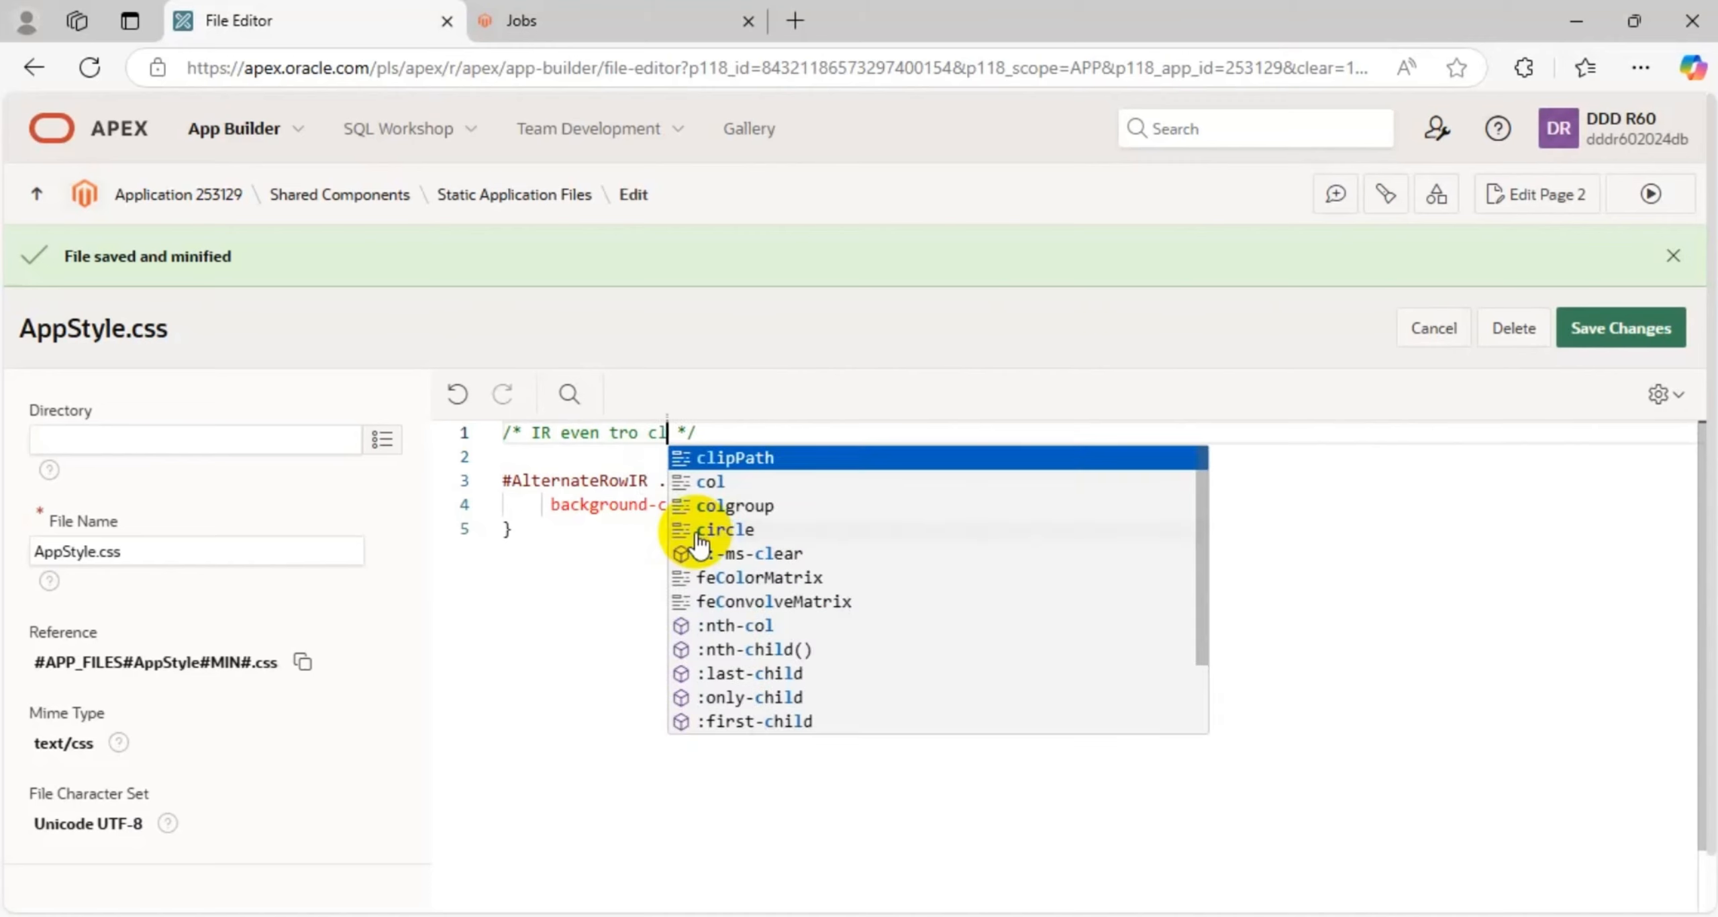
key(BackSpace)
text(olor)
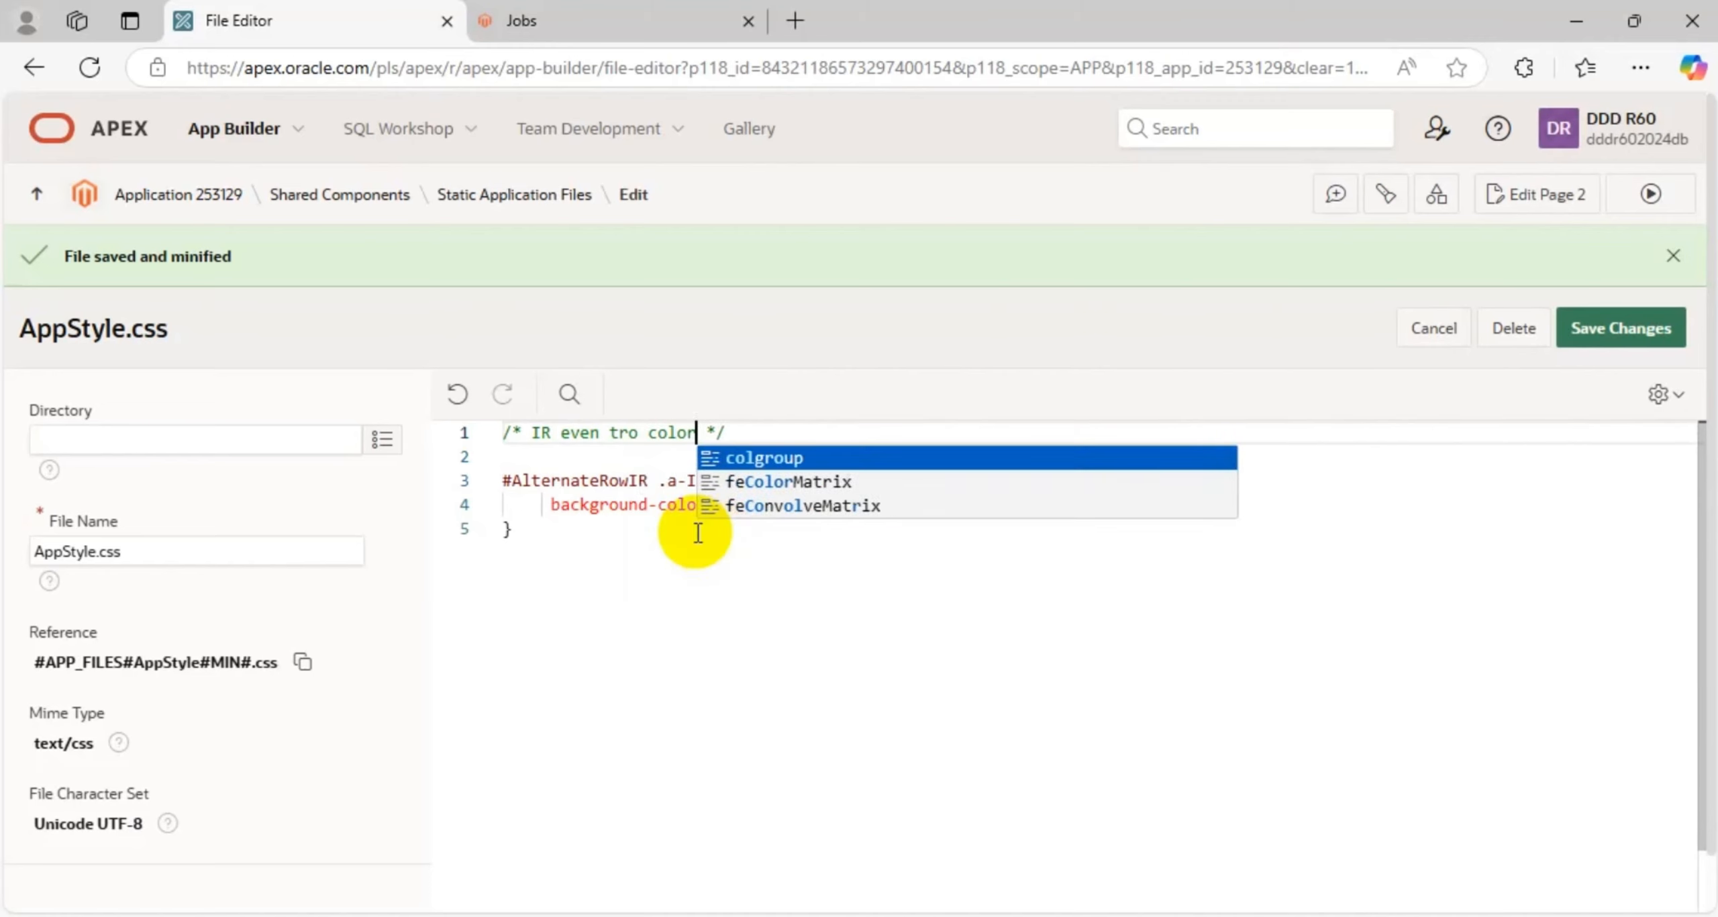
key(Left)
key(Left)
key(Left)
key(Left)
key(Left)
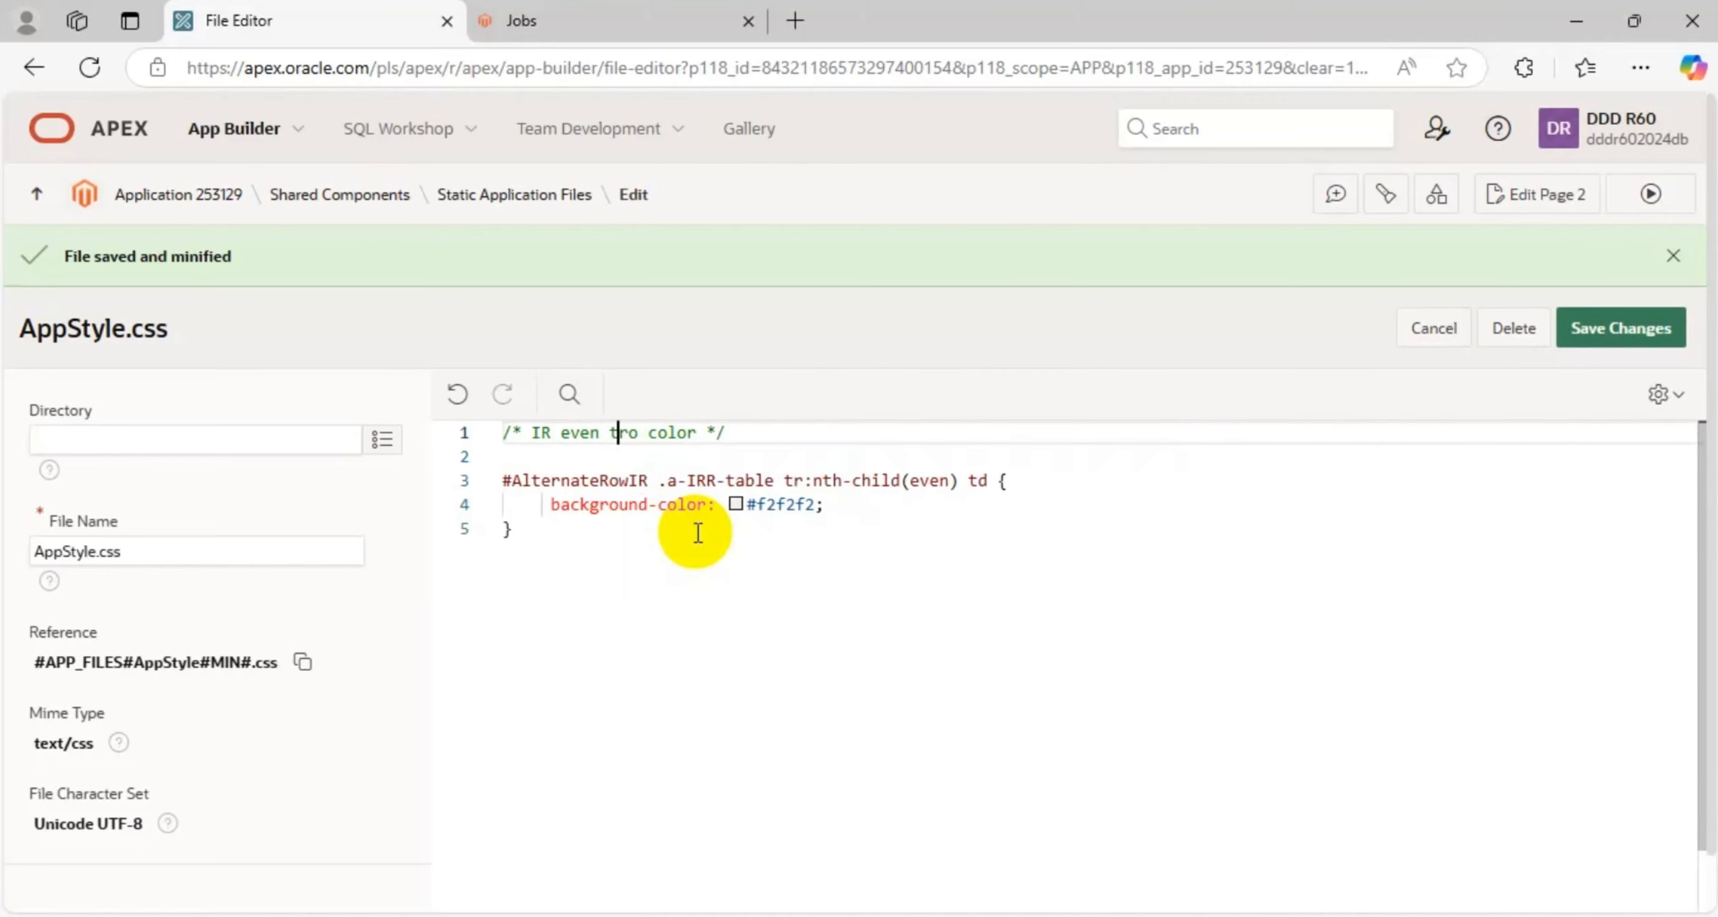
key(BackSpace)
text(w)
Step: Remove the blank line between the comment and the AlternateRowIR rule, save AppStyle.css and run the page
click(510, 458)
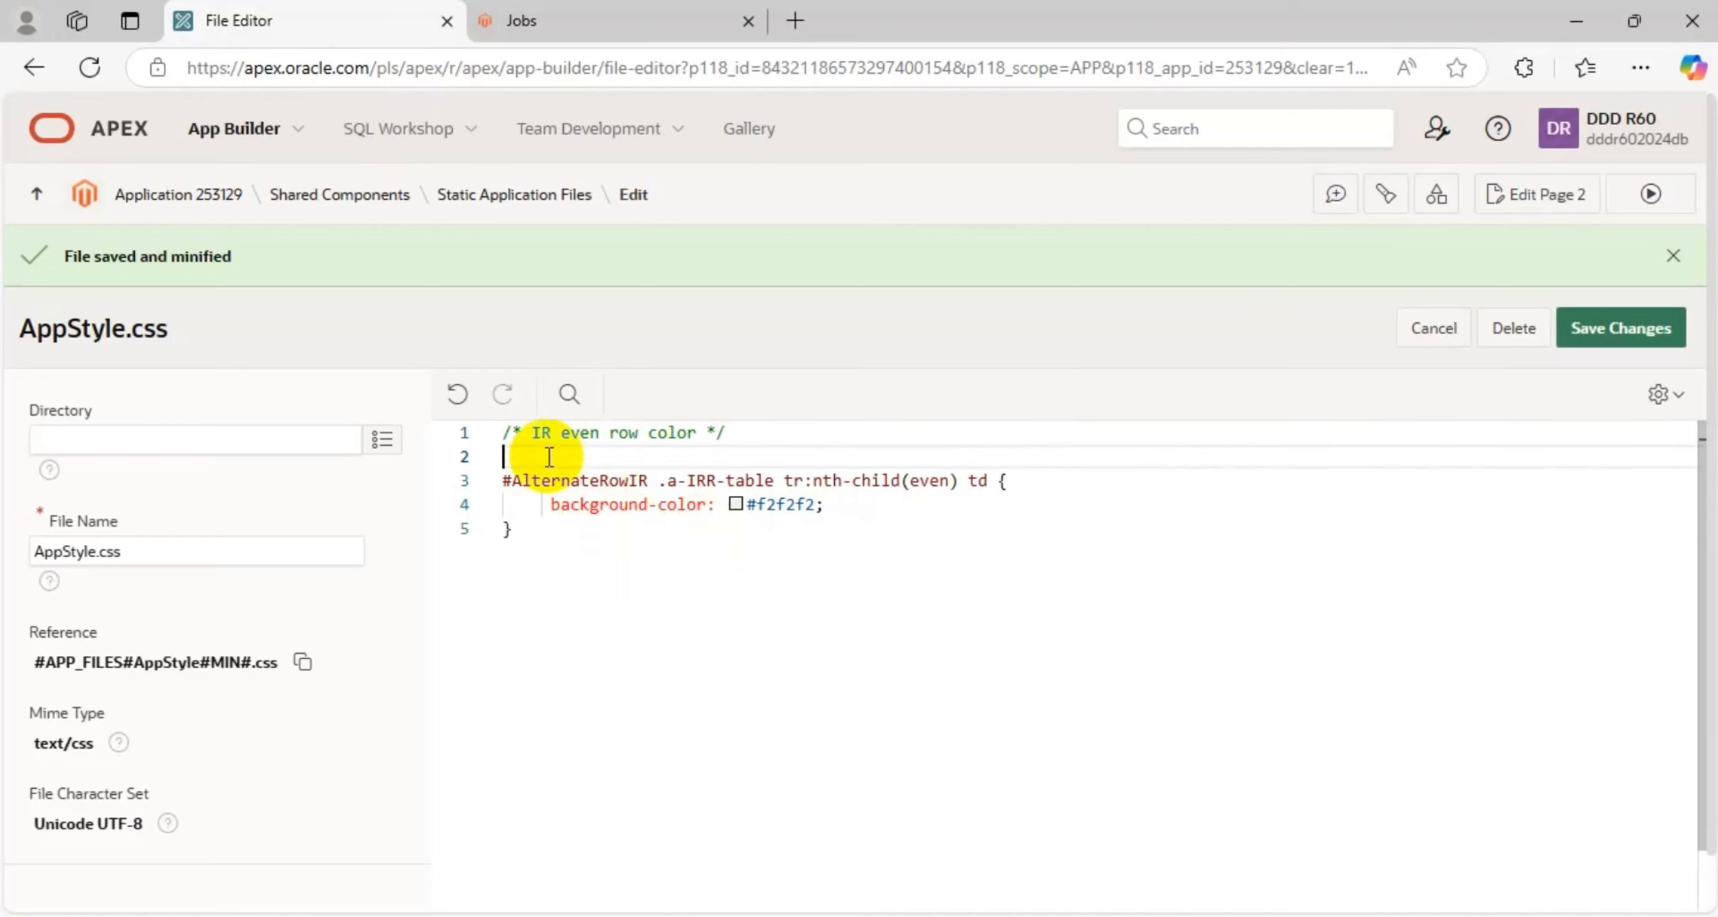
key(BackSpace)
click(576, 515)
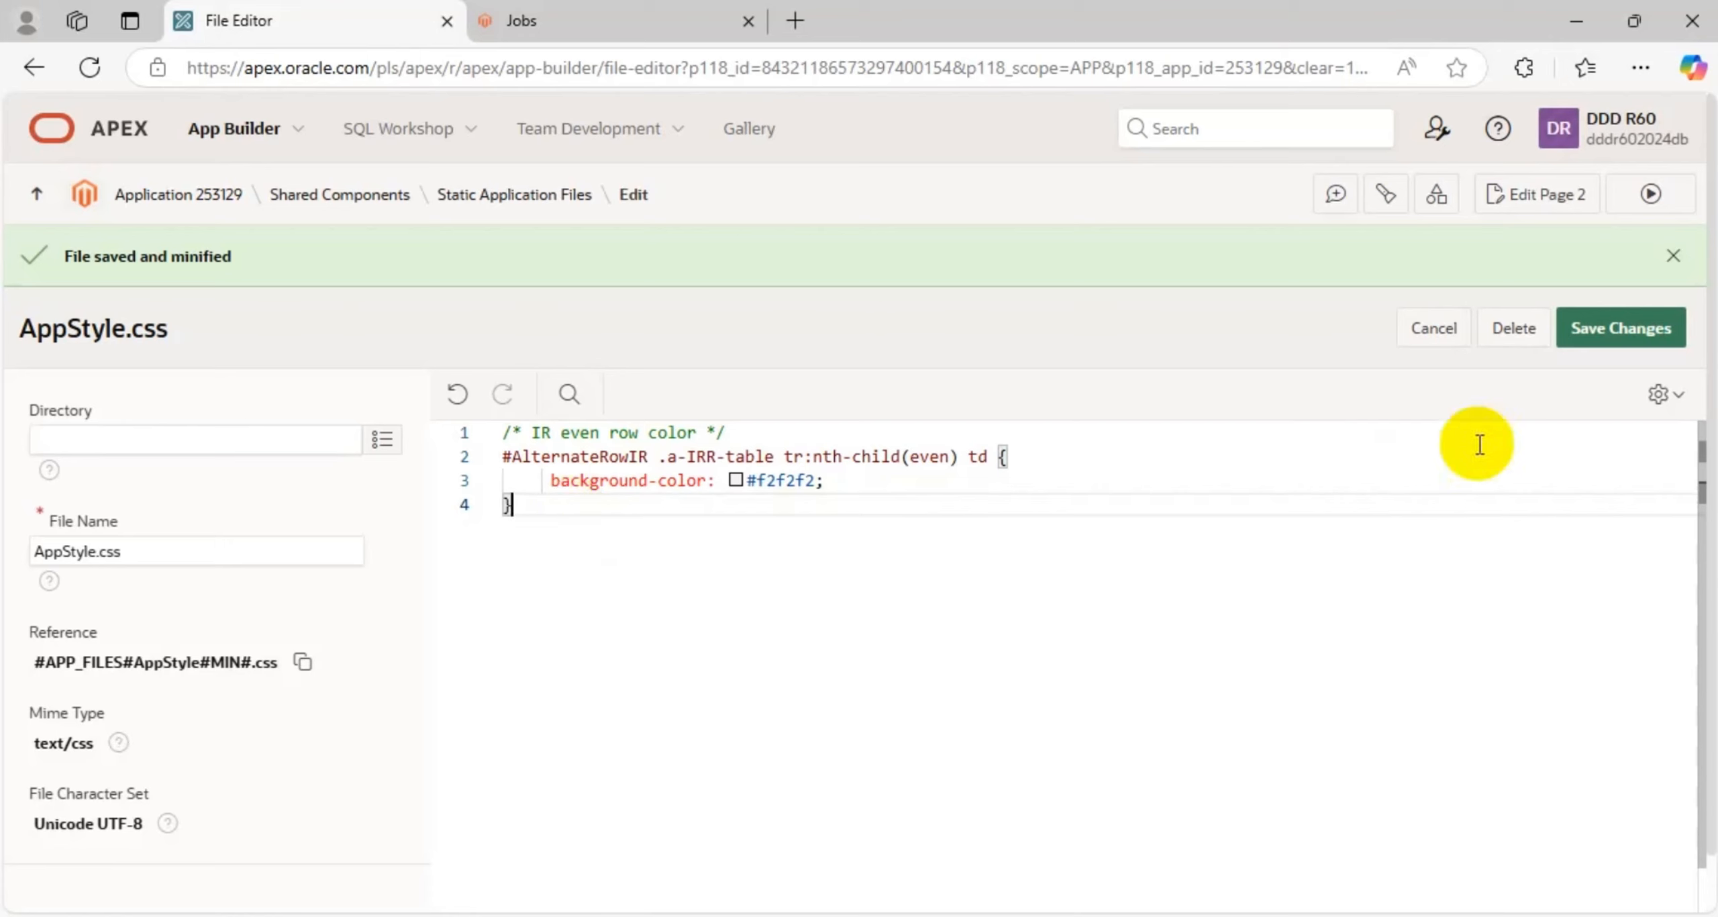
click(1632, 329)
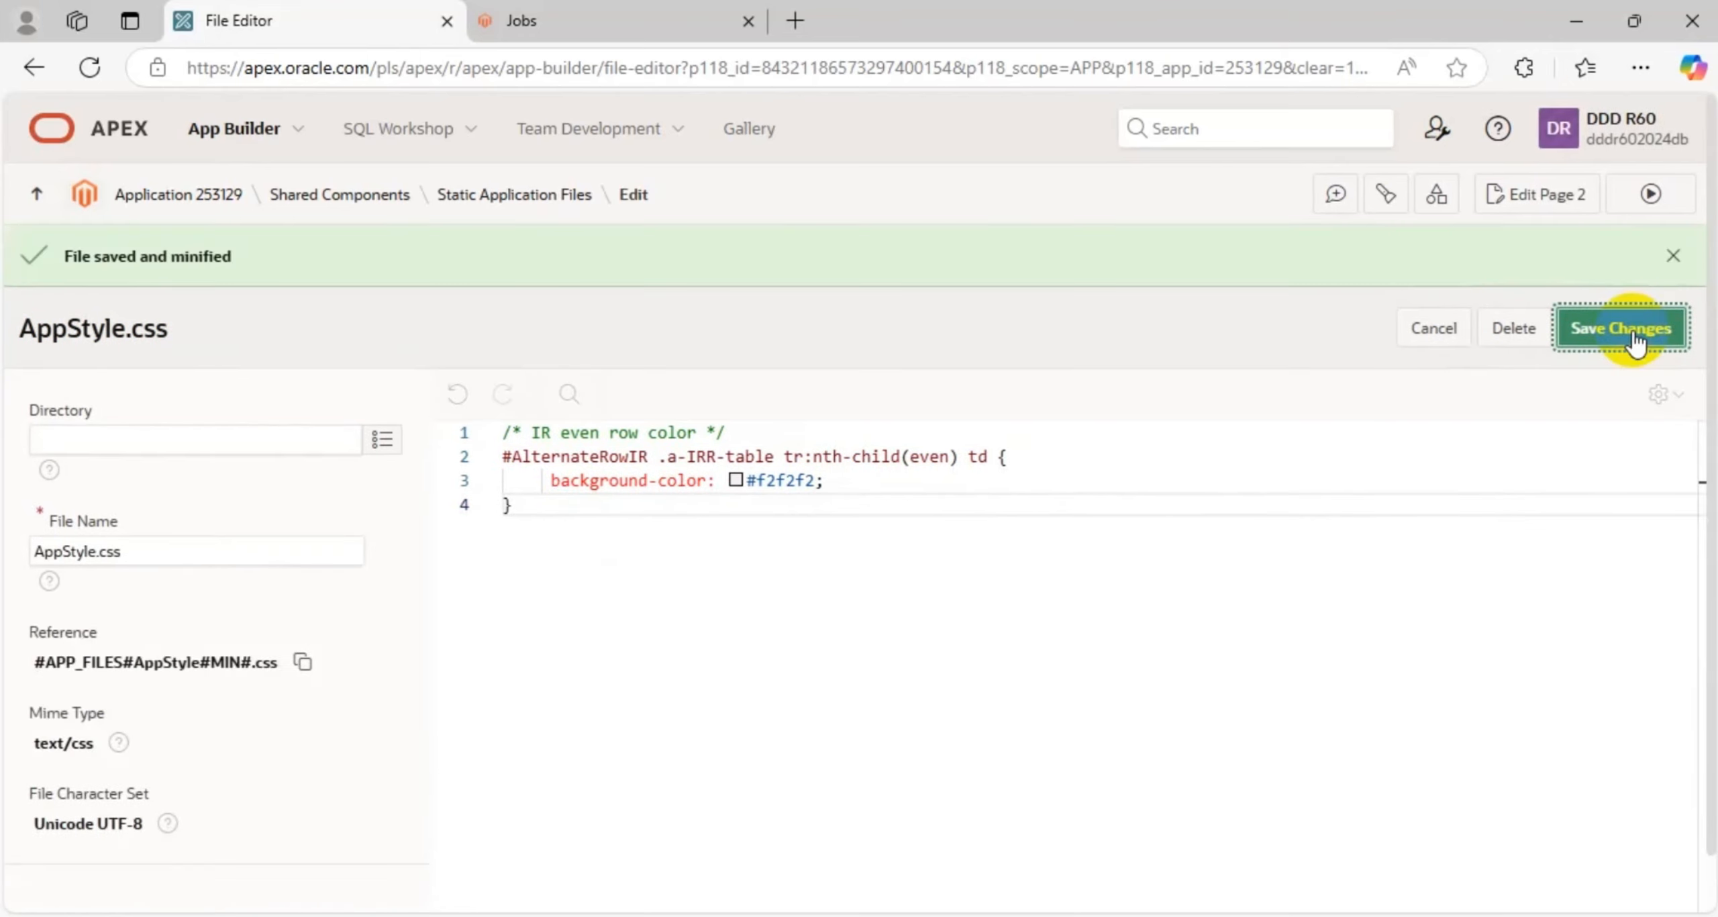
click(1654, 196)
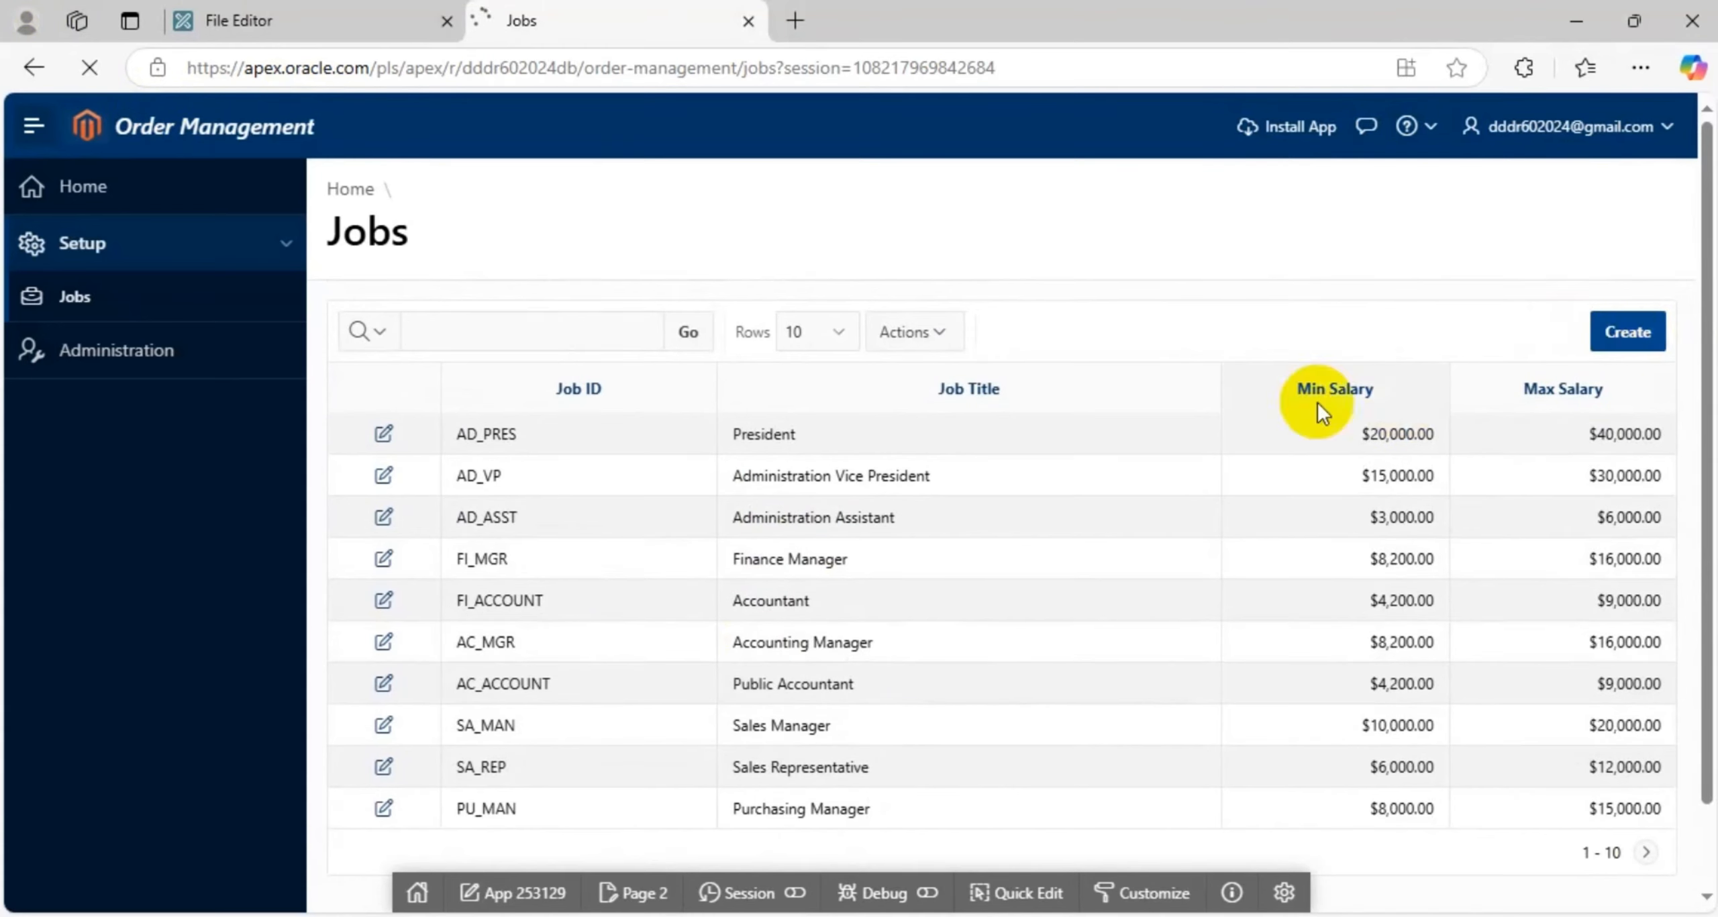
Step: Open the Jobs report's Create button for editing from the running page and set its label to "Add Job"
click(1019, 891)
click(1601, 328)
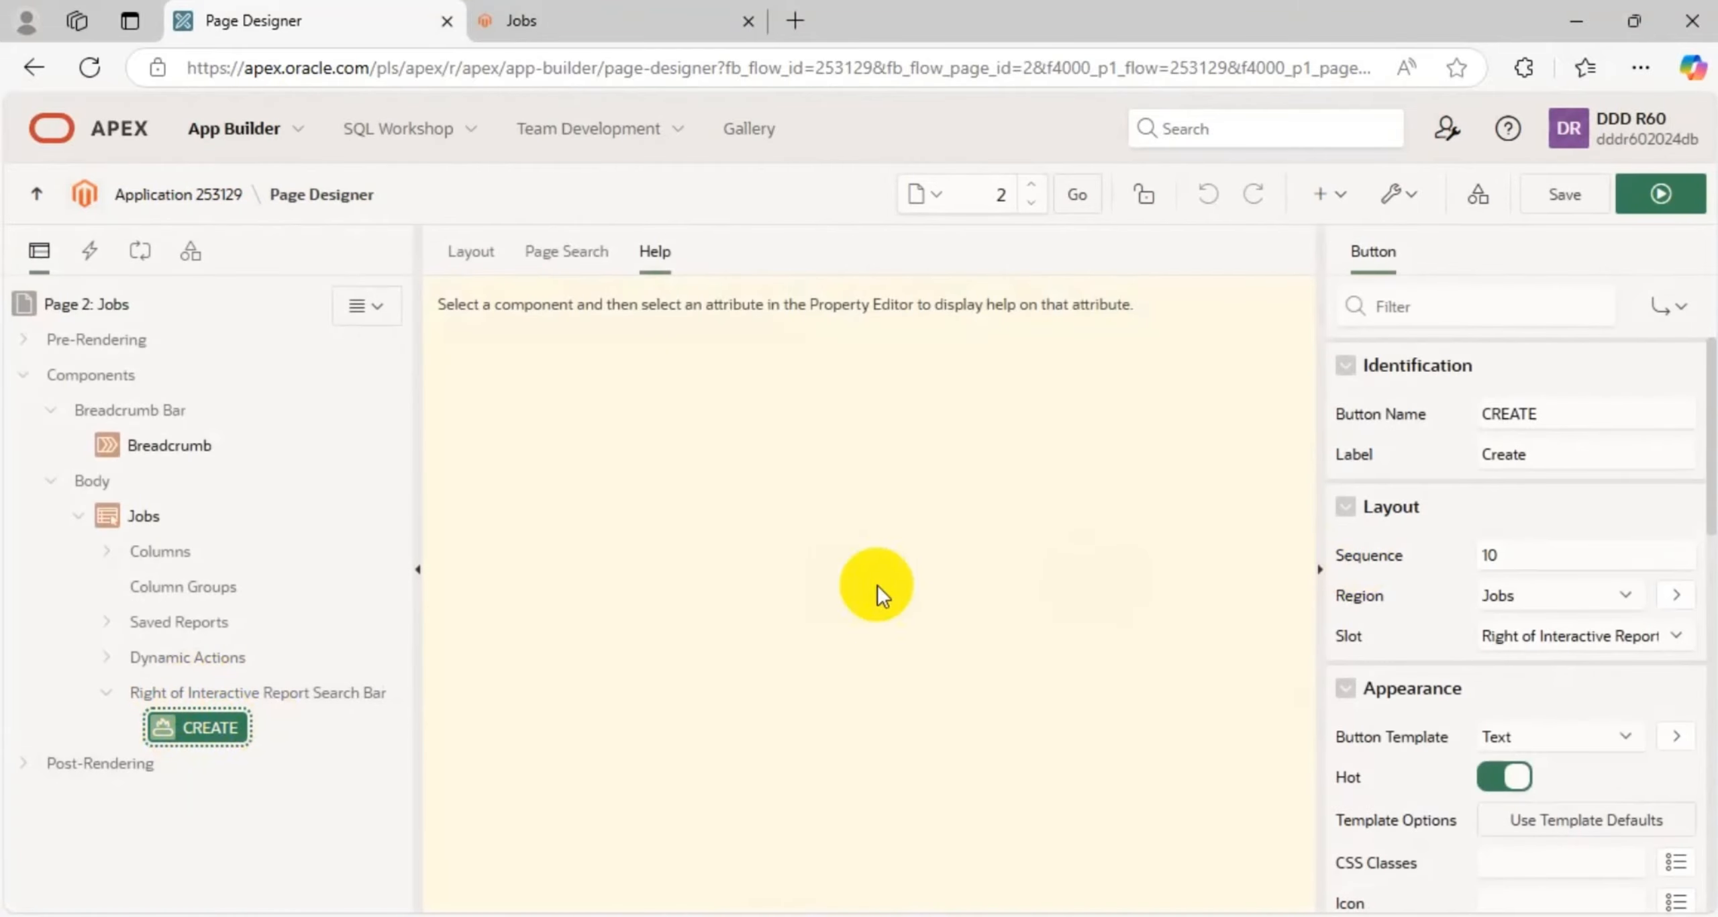
click(1618, 454)
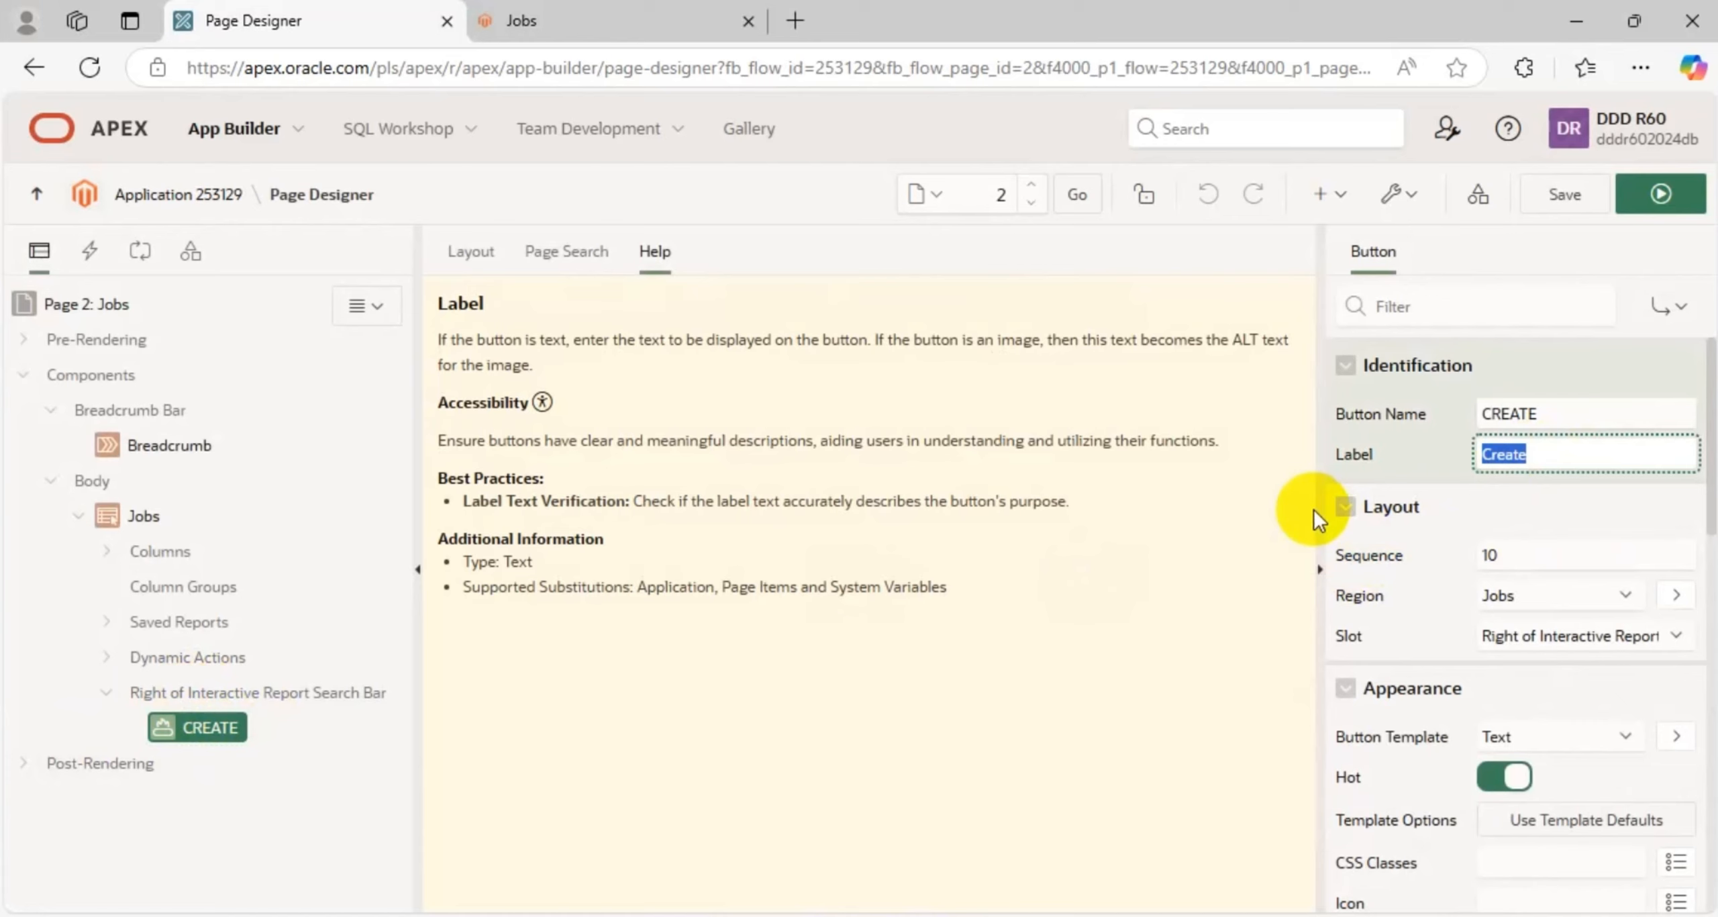
text(Add Job)
Step: Set the button template to Text with Icon and choose the fa-plus icon, searching the icons for "plus"
scroll(1463, 618, down, 1)
scroll(1463, 618, down, 3)
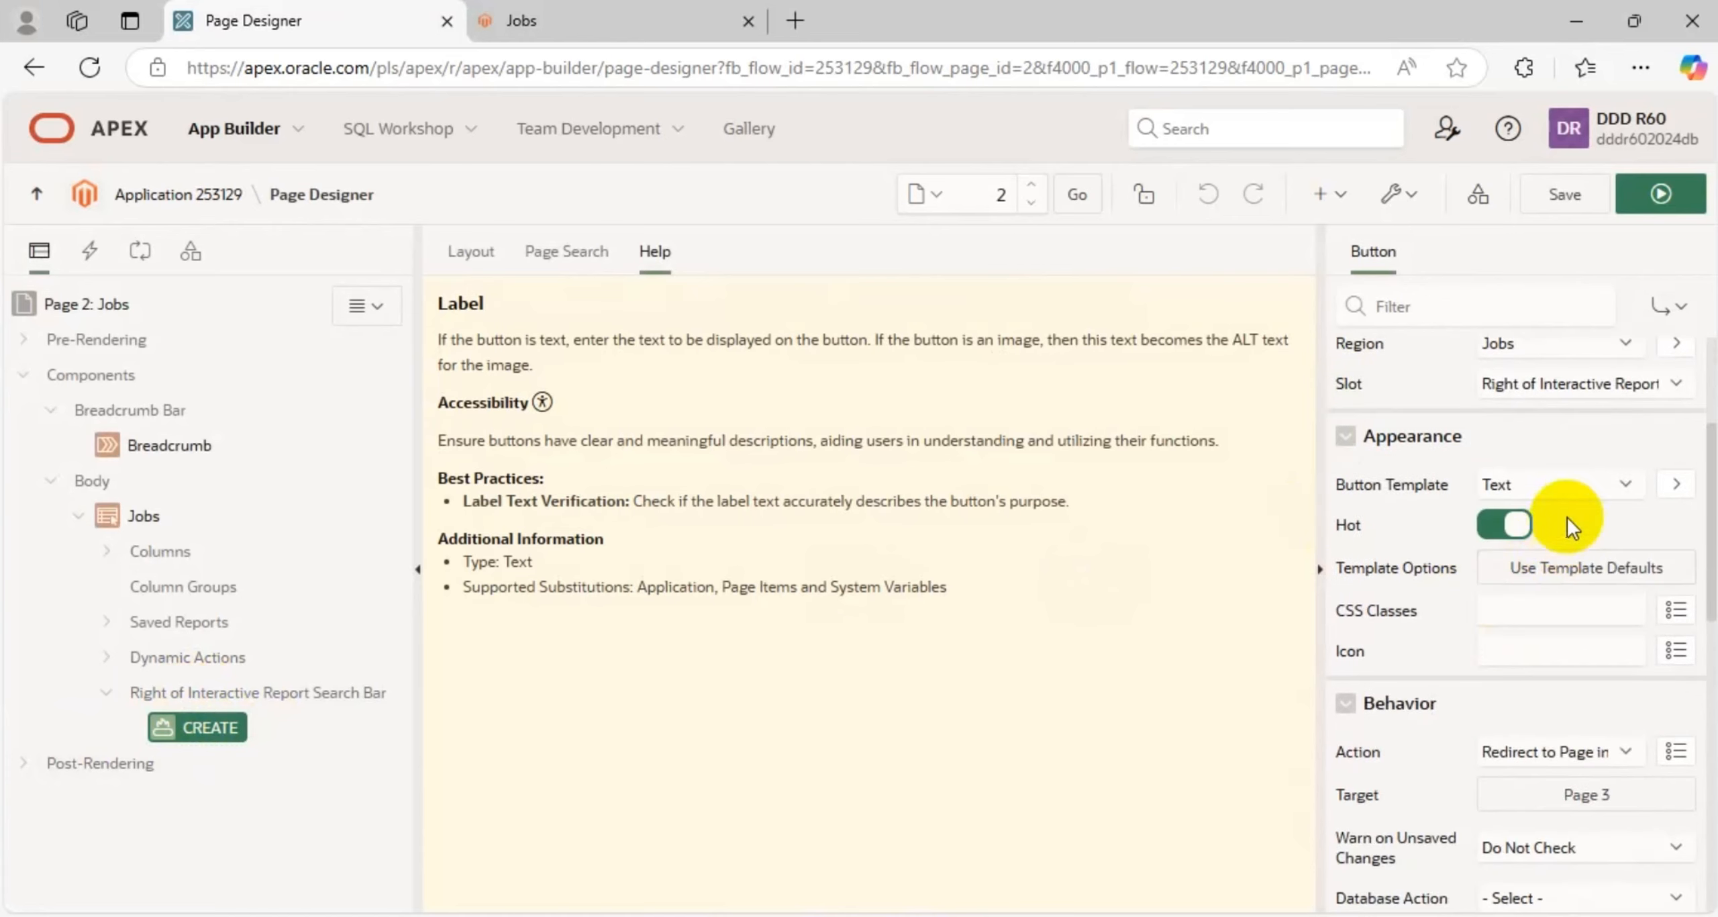
click(1557, 484)
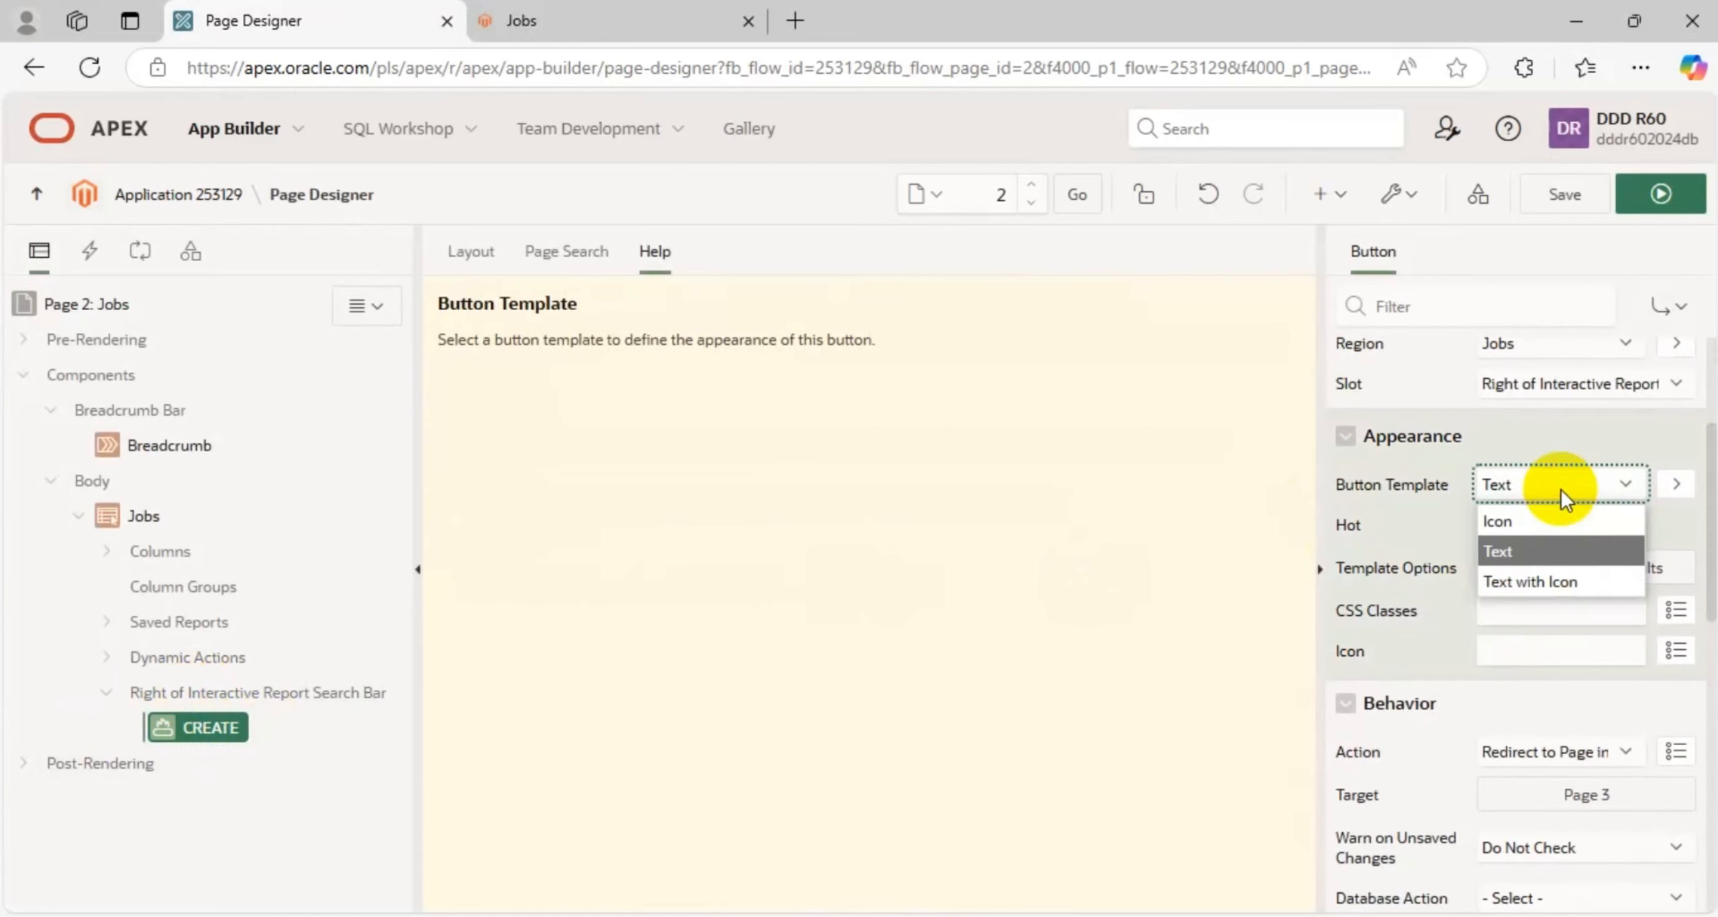
click(1530, 580)
click(1666, 657)
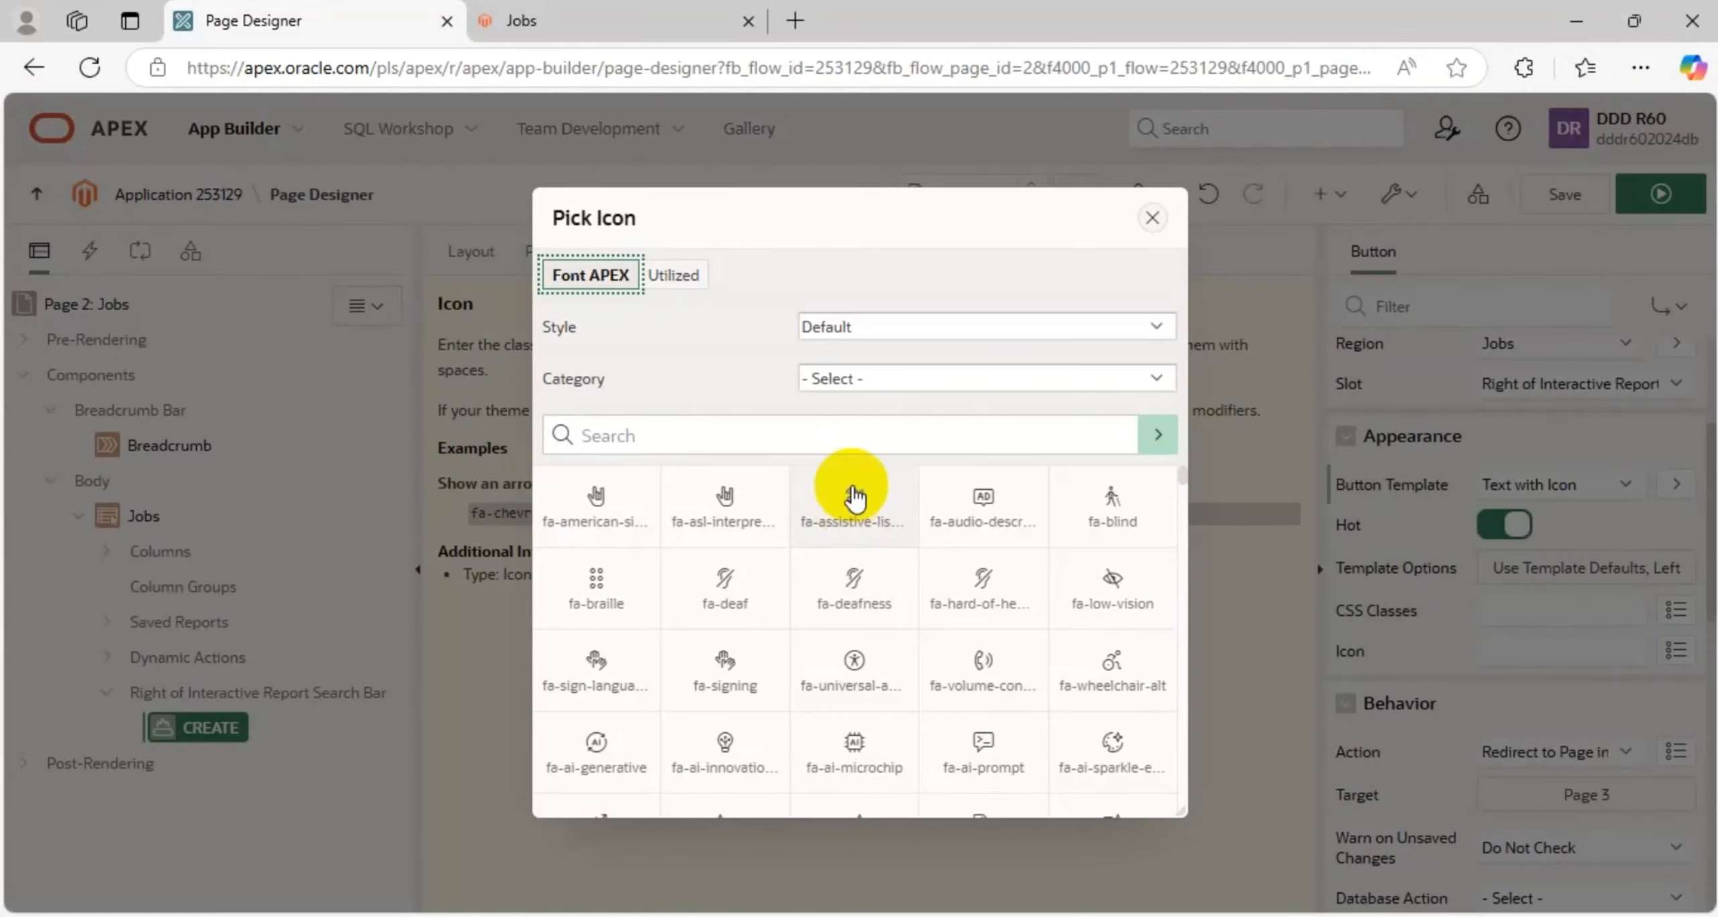
click(772, 430)
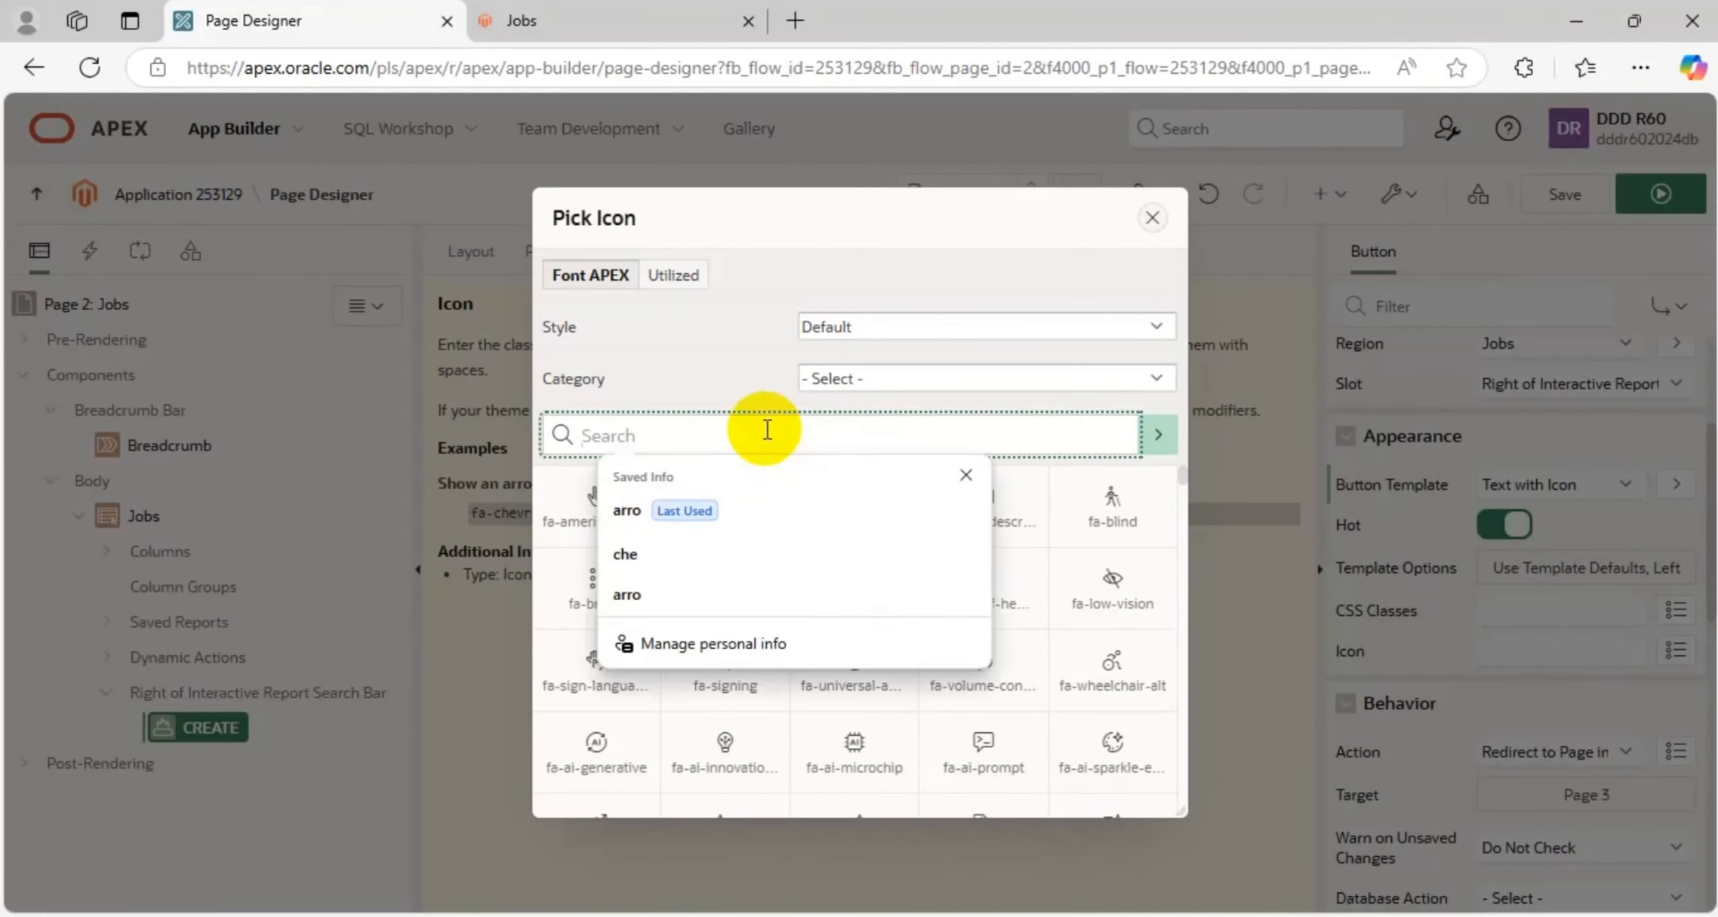
text(plus)
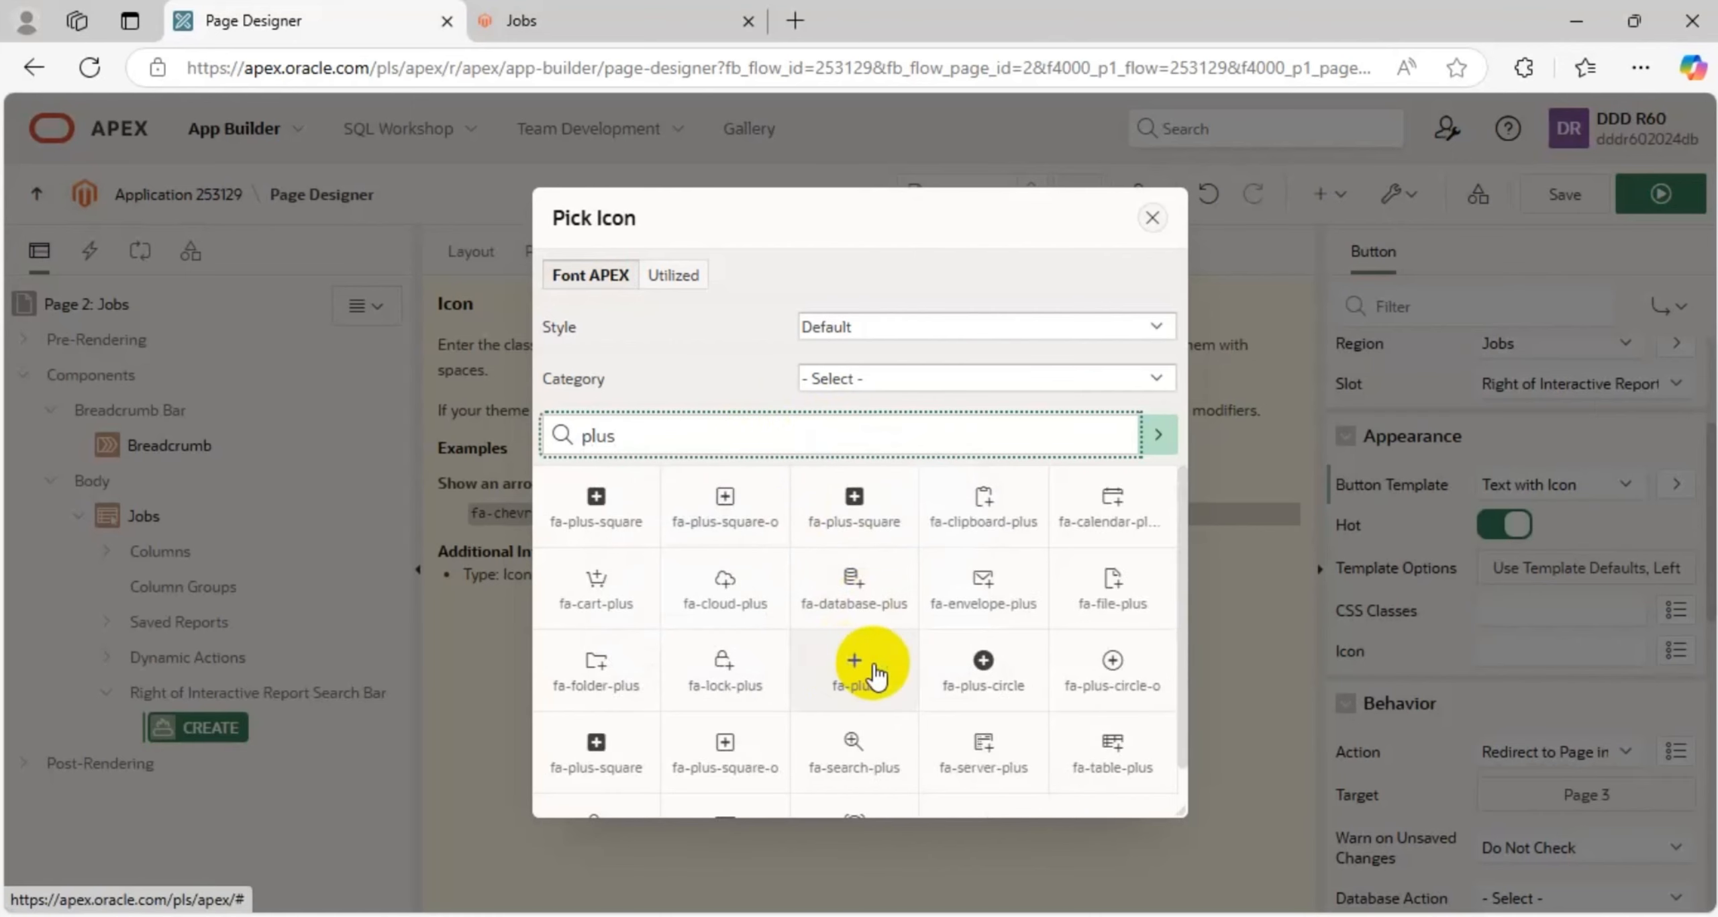
click(866, 675)
Step: Save and run the Jobs page, open the Add Job form to check the button and close the form
click(1675, 193)
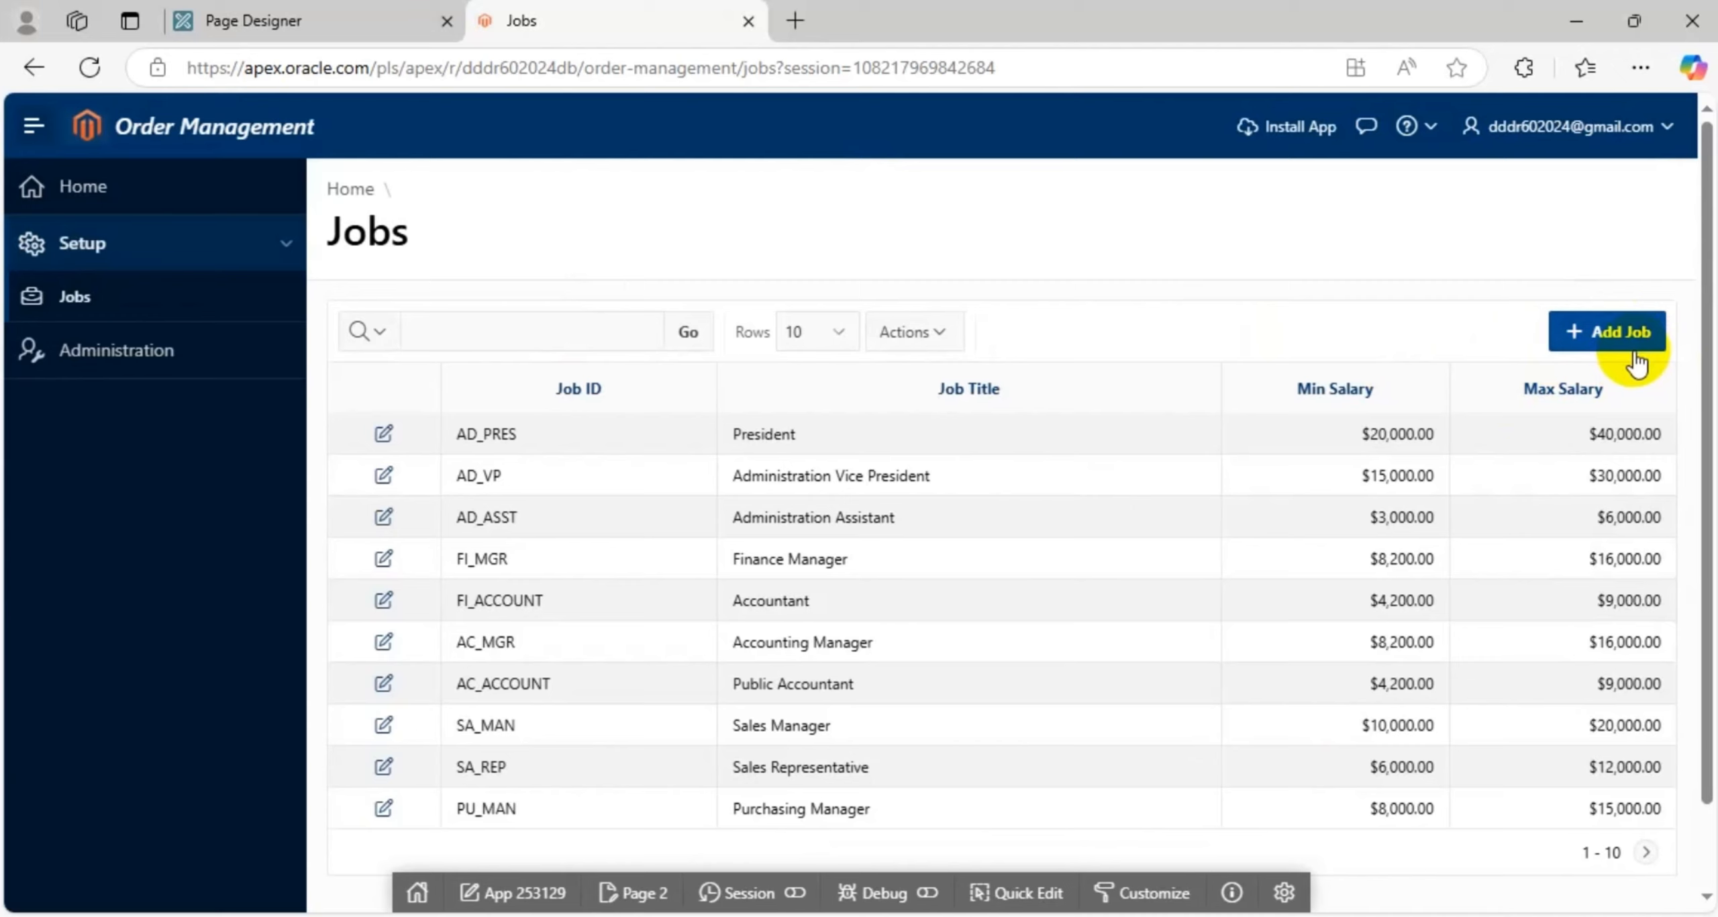
click(1568, 334)
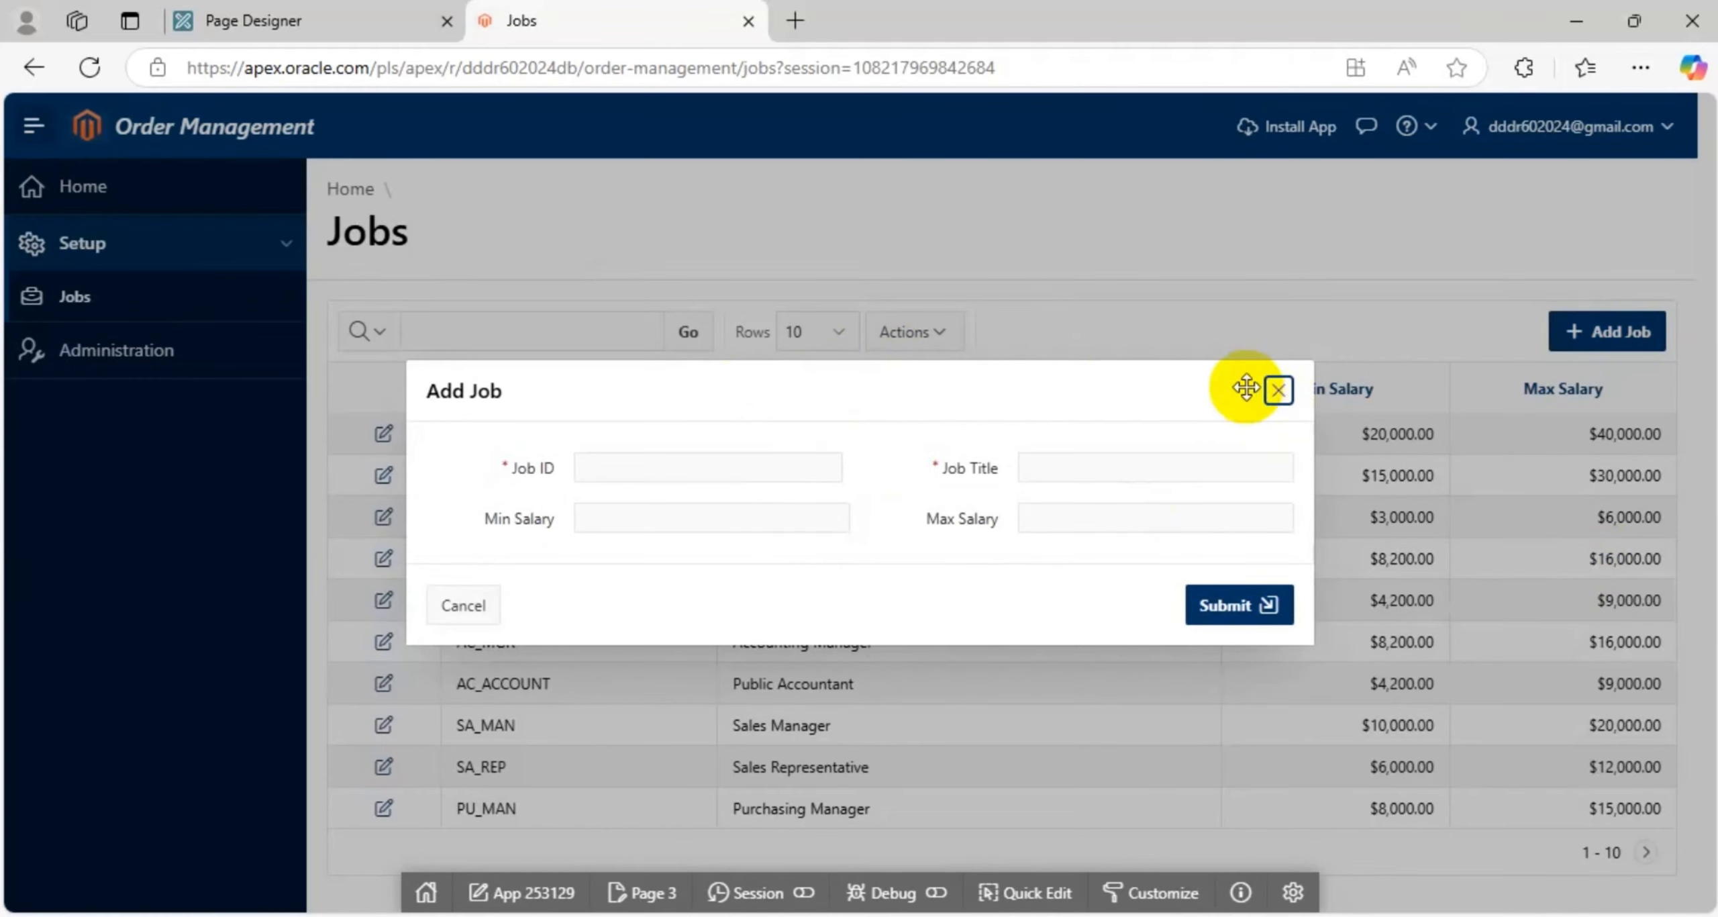
click(1279, 391)
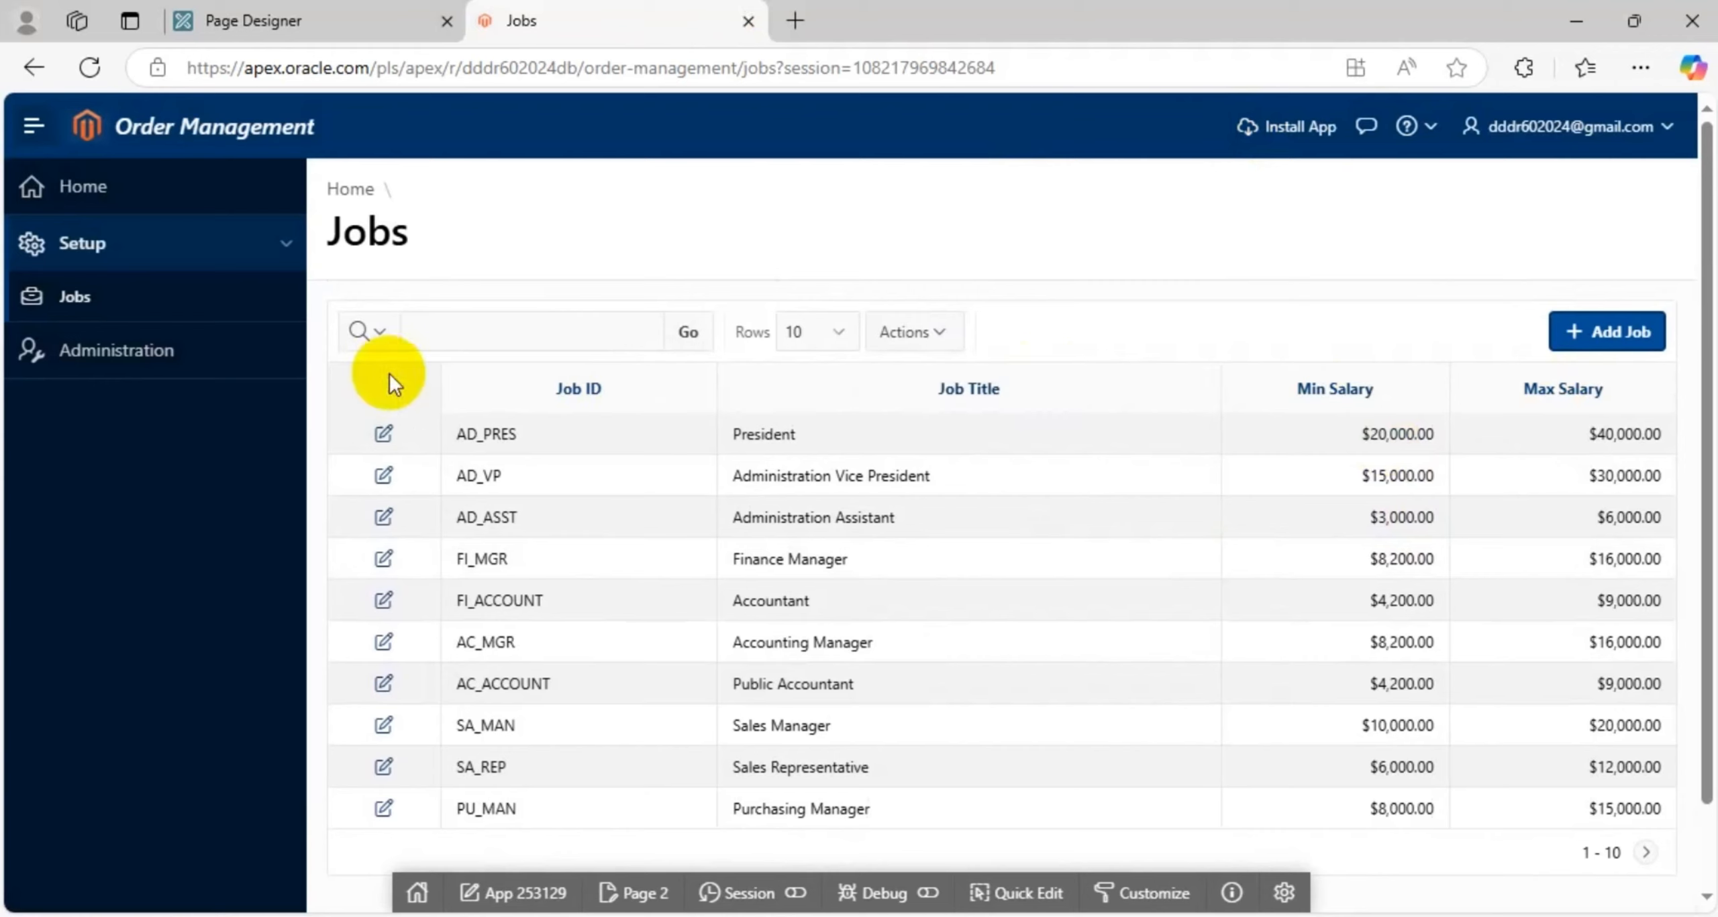
Step: Inspect the Job Title column header in the browser's developer tools and show the styles of its header link
right_click(1122, 391)
click(1195, 894)
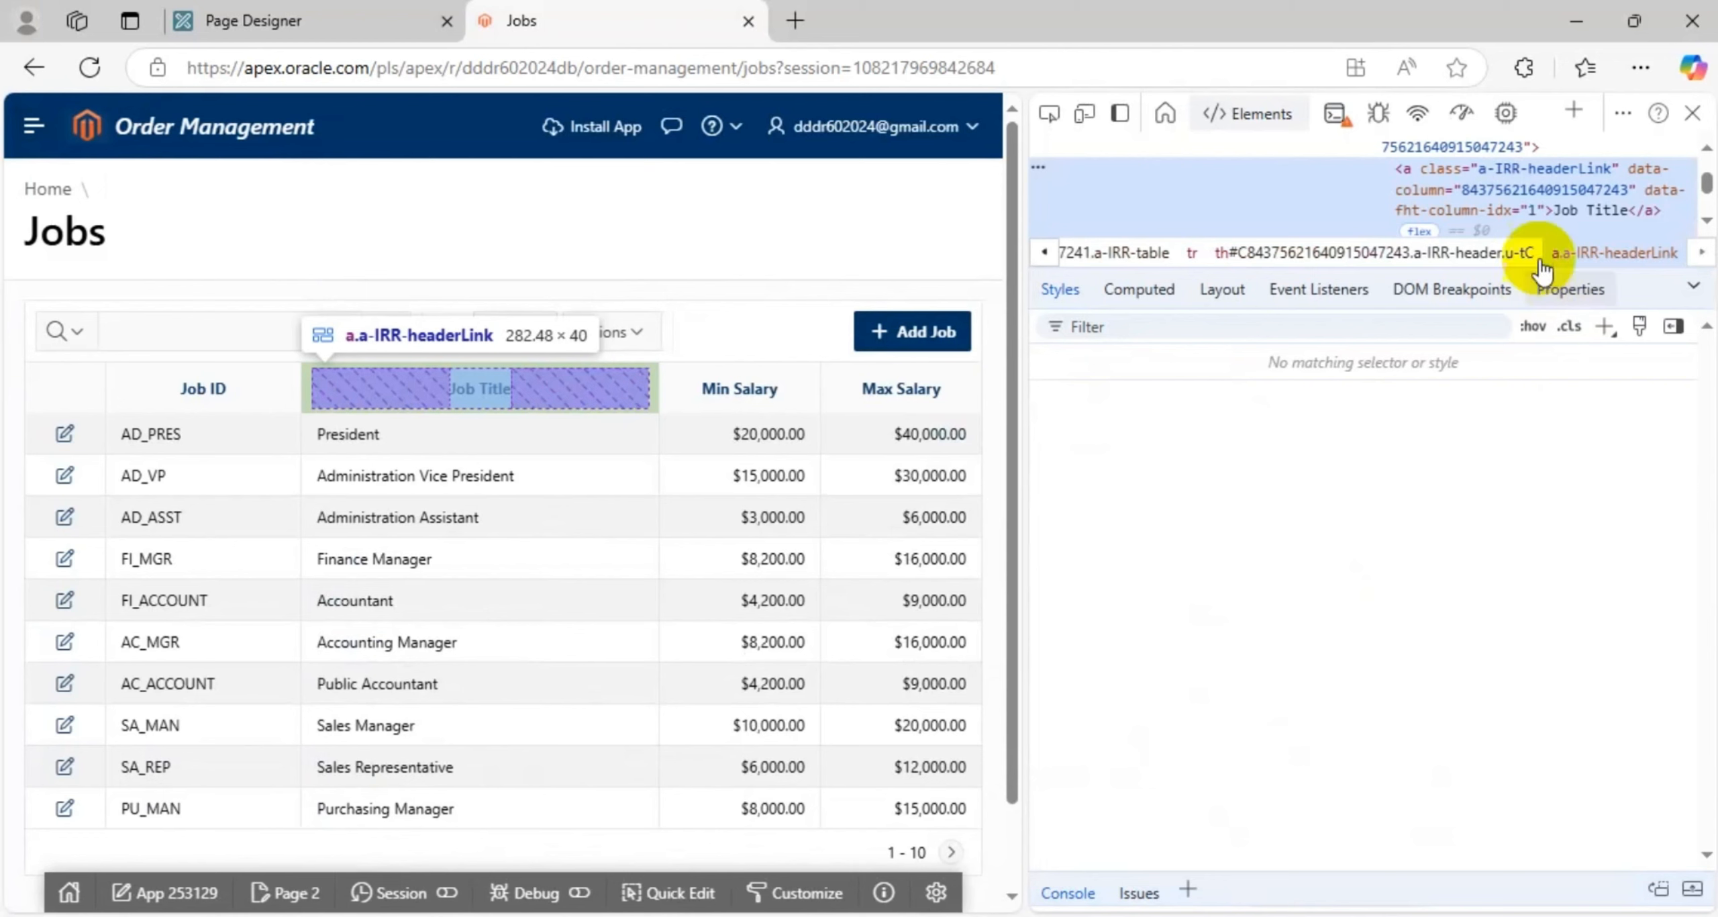
click(1570, 169)
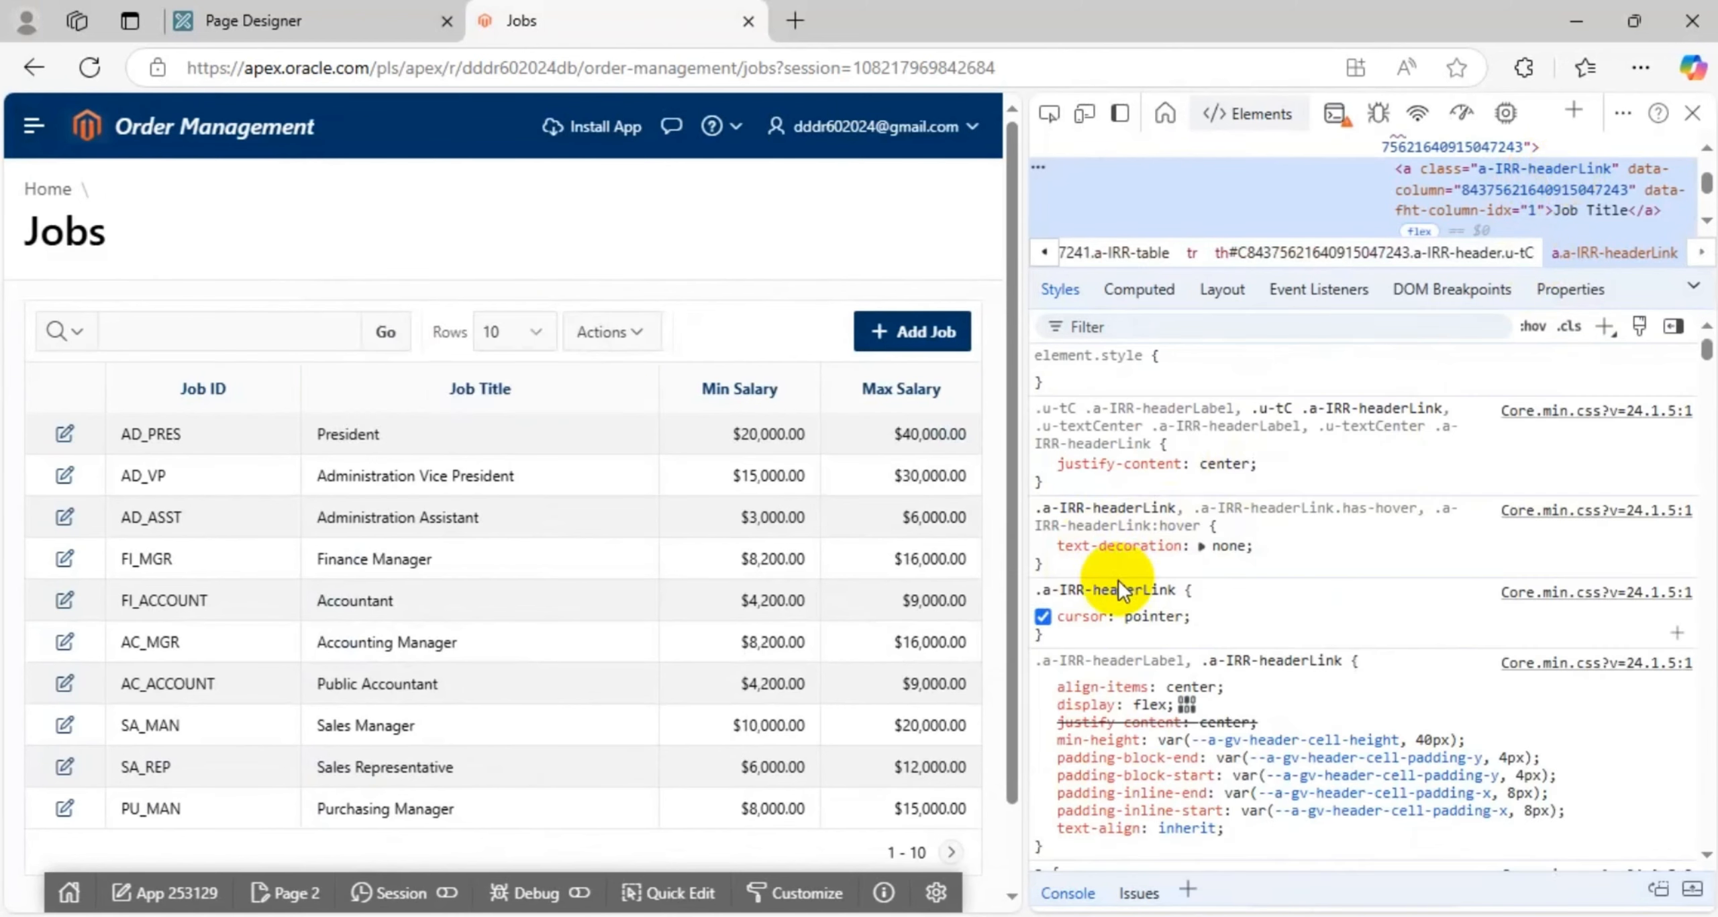
Step: Try background colors such as aqua and aquamarine on the .a-IRR-headerLink rule, then discard the trial property
click(1311, 618)
click(1385, 625)
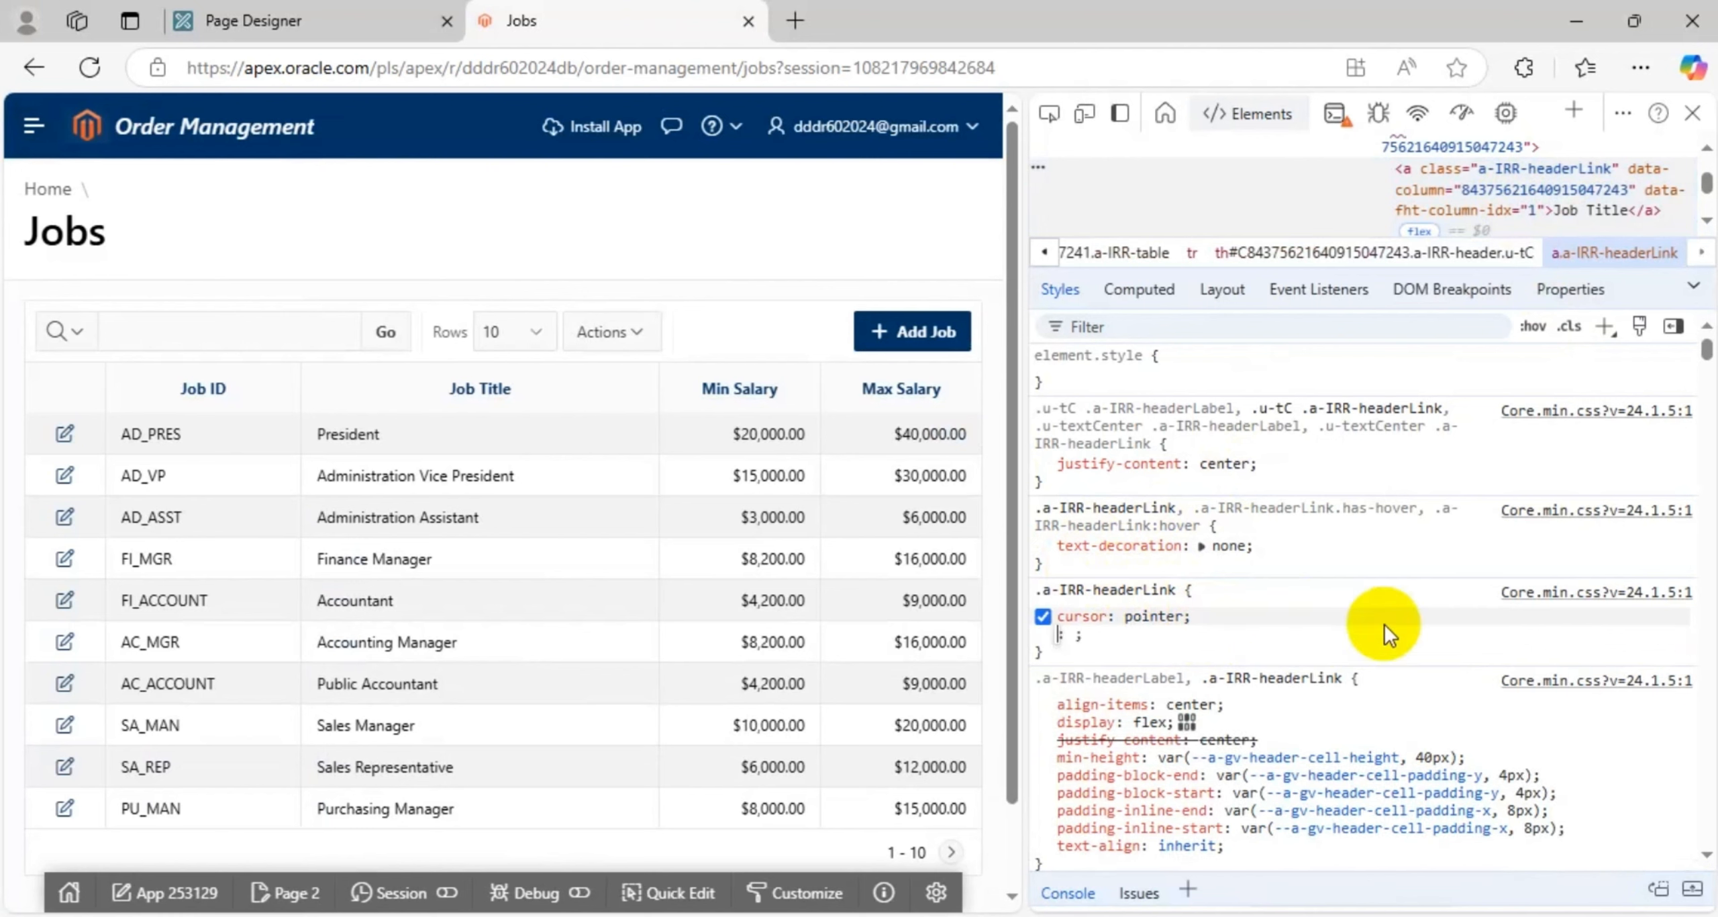
text(background)
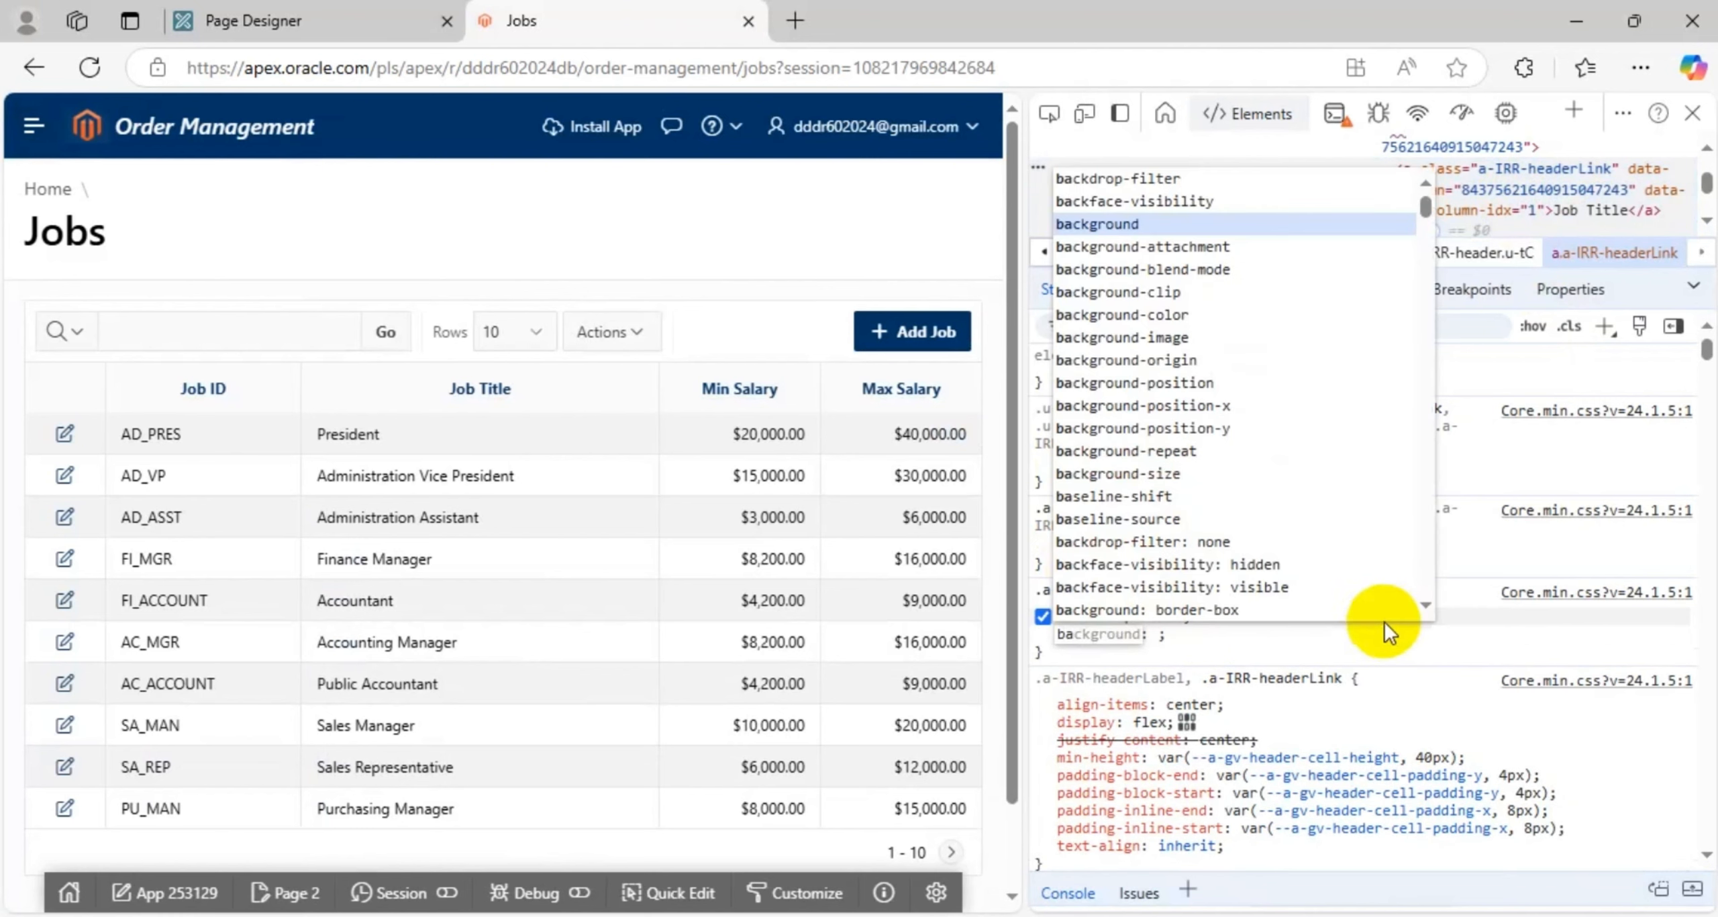
key(Tab)
key(Down)
key(Down)
key(Down)
key(Down)
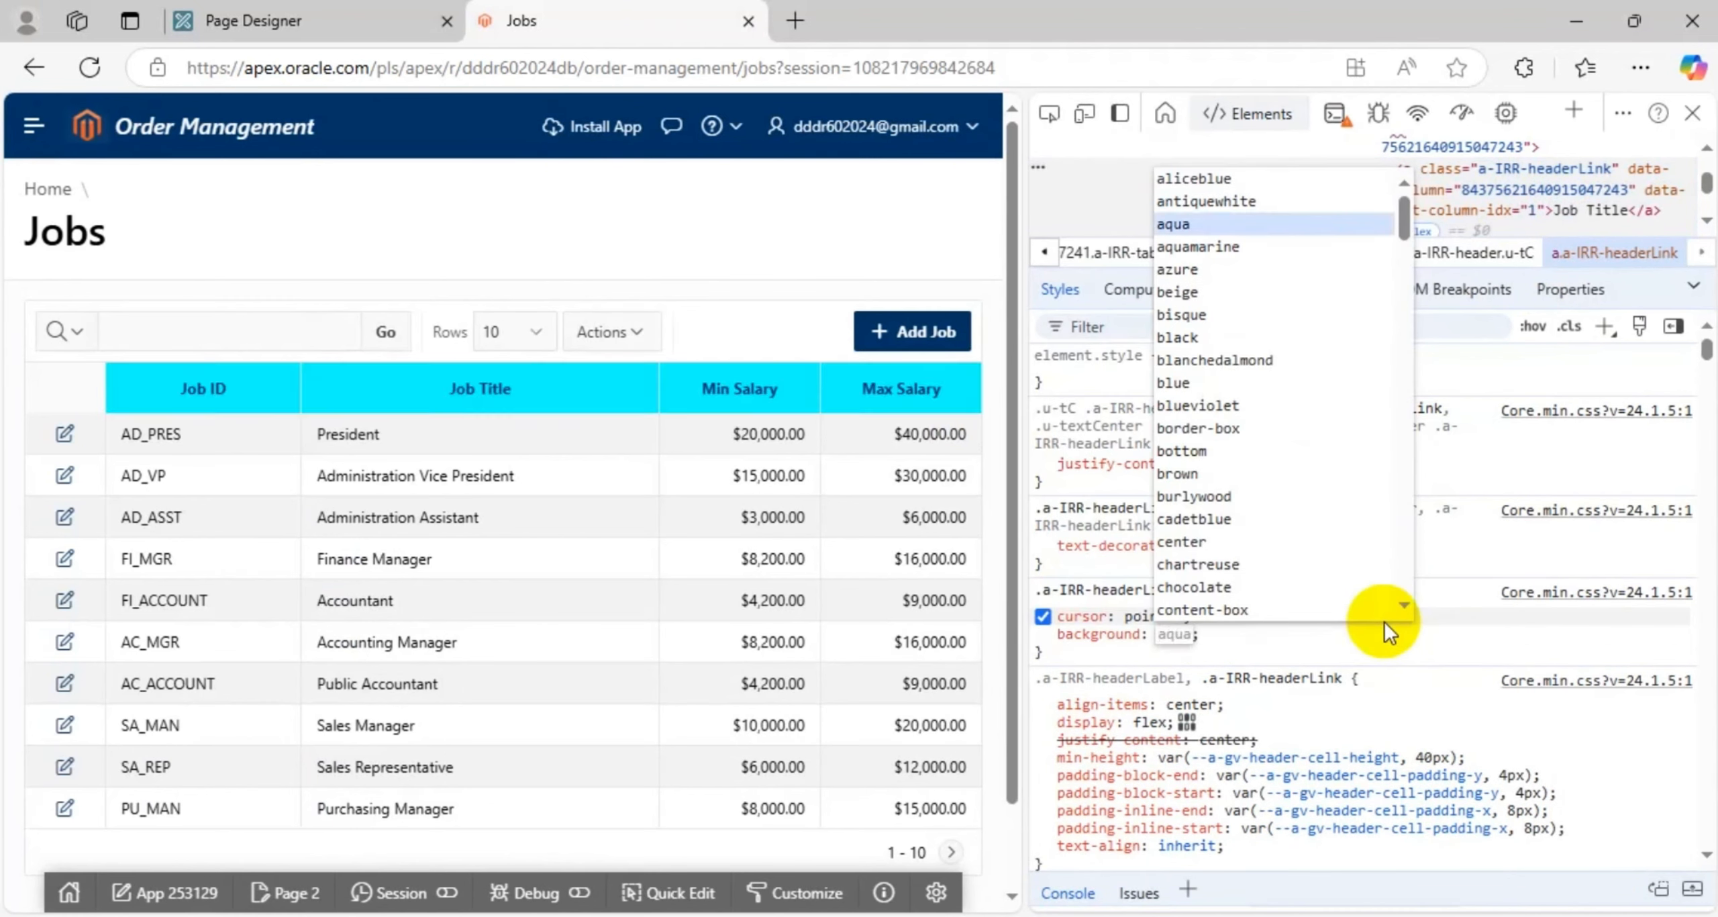
key(Down)
key(Down)
key(Up)
key(Up)
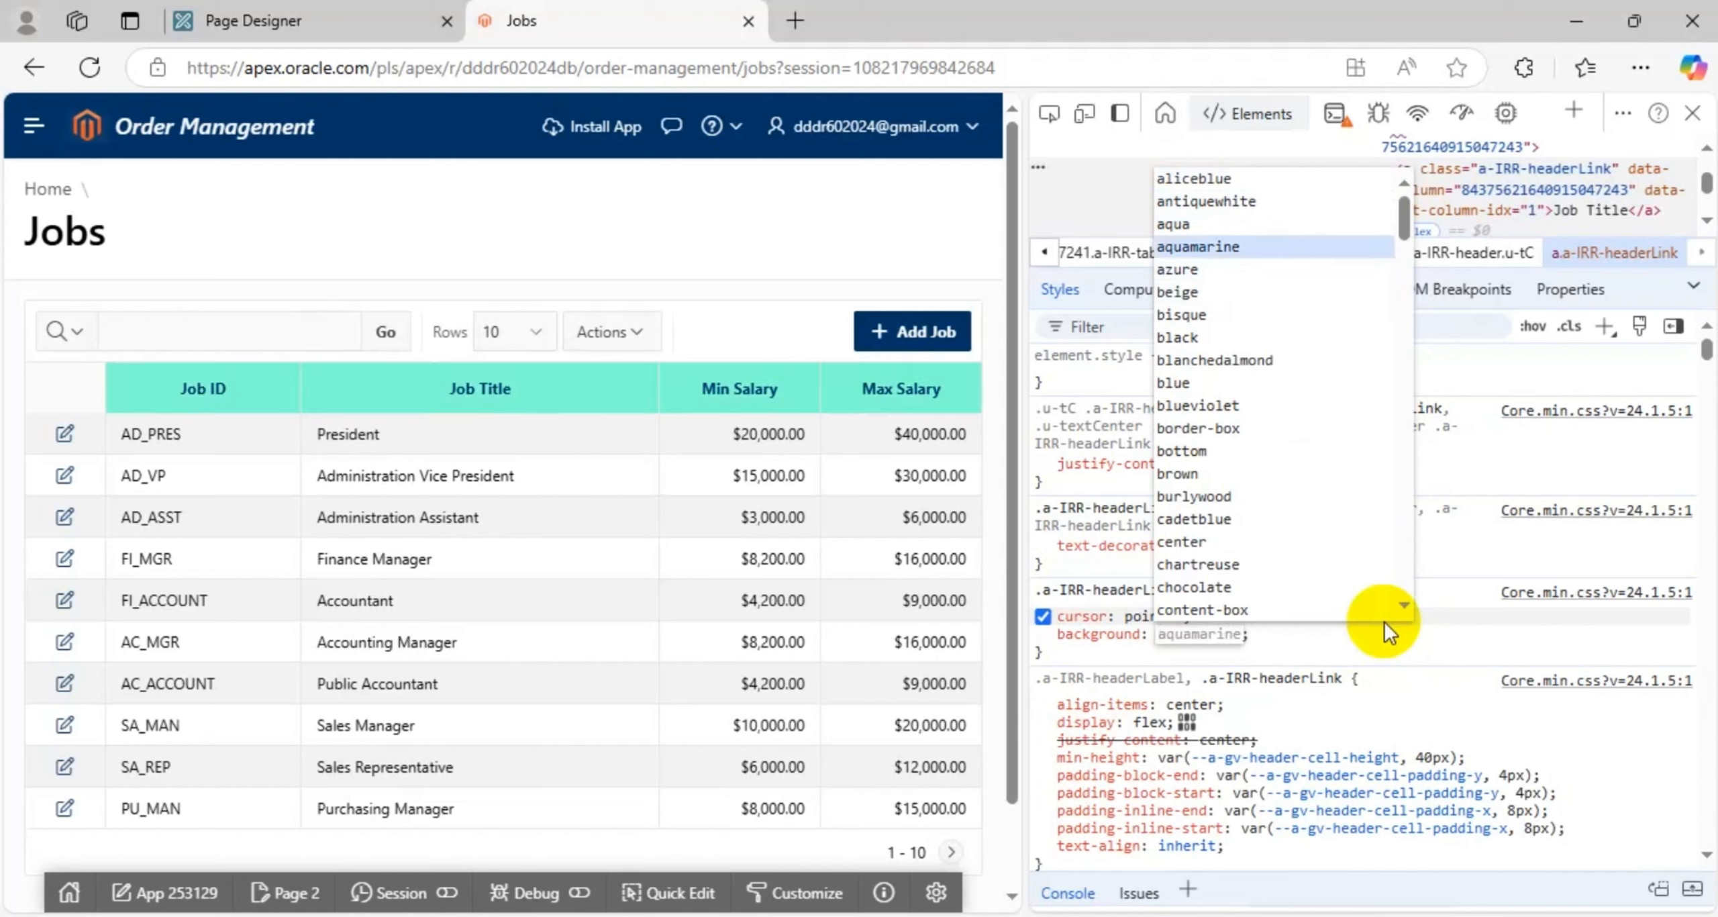
click(1448, 637)
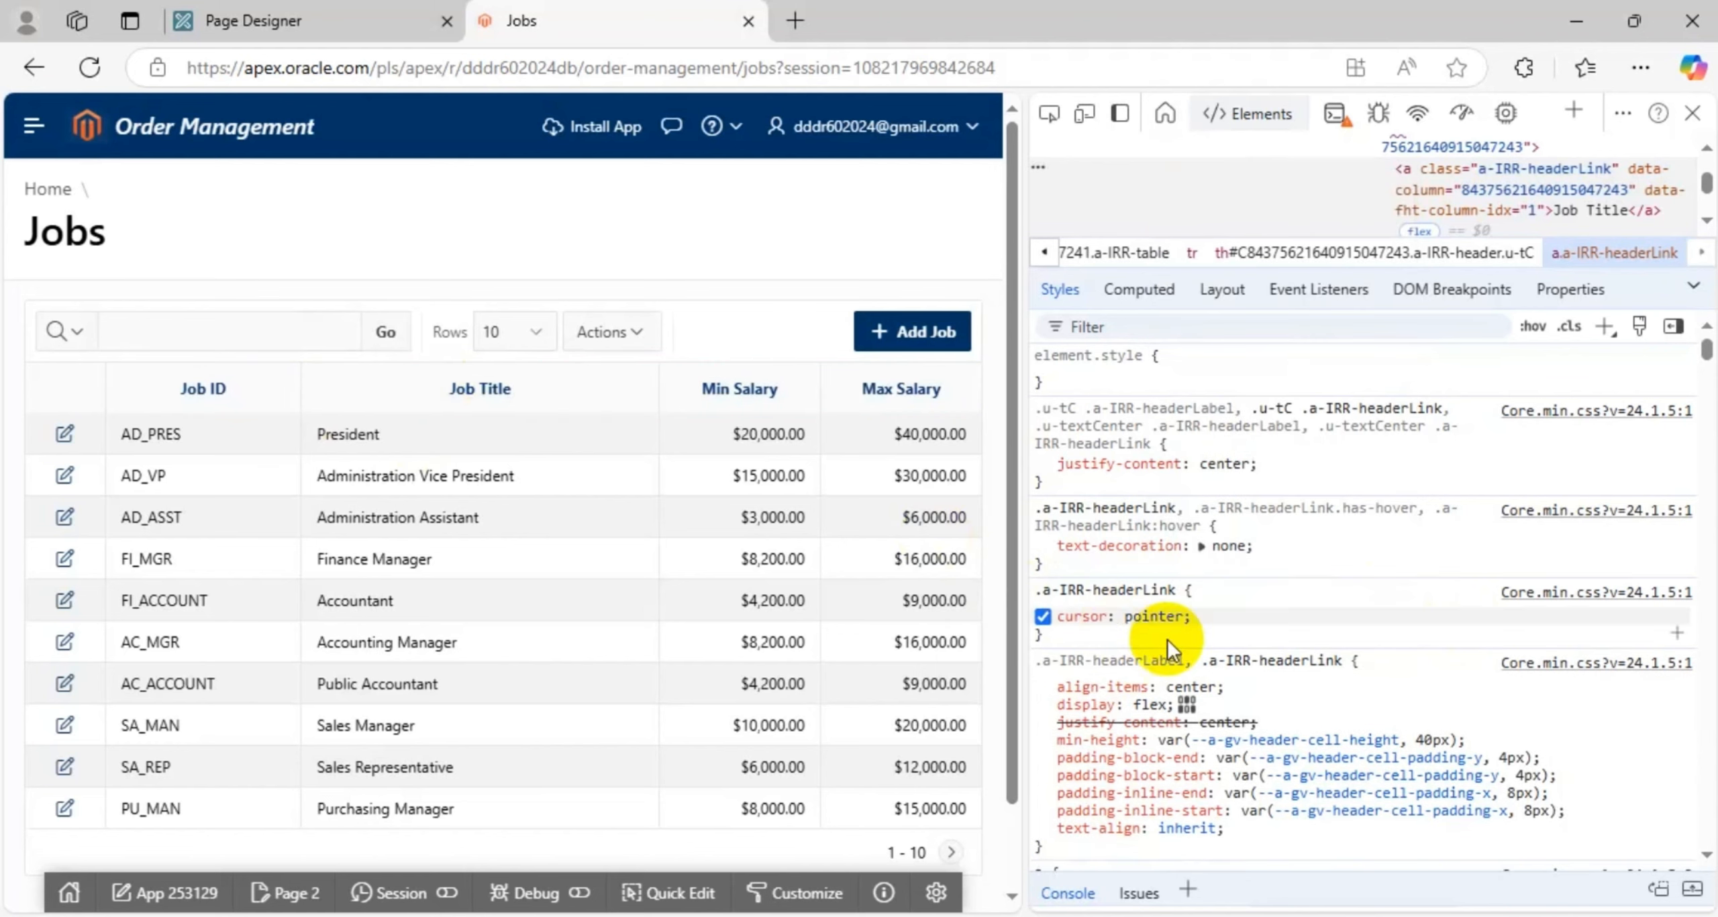
Step: Try a blue background on the .a-IRR-headerLink rule and close the developer tools
click(1230, 621)
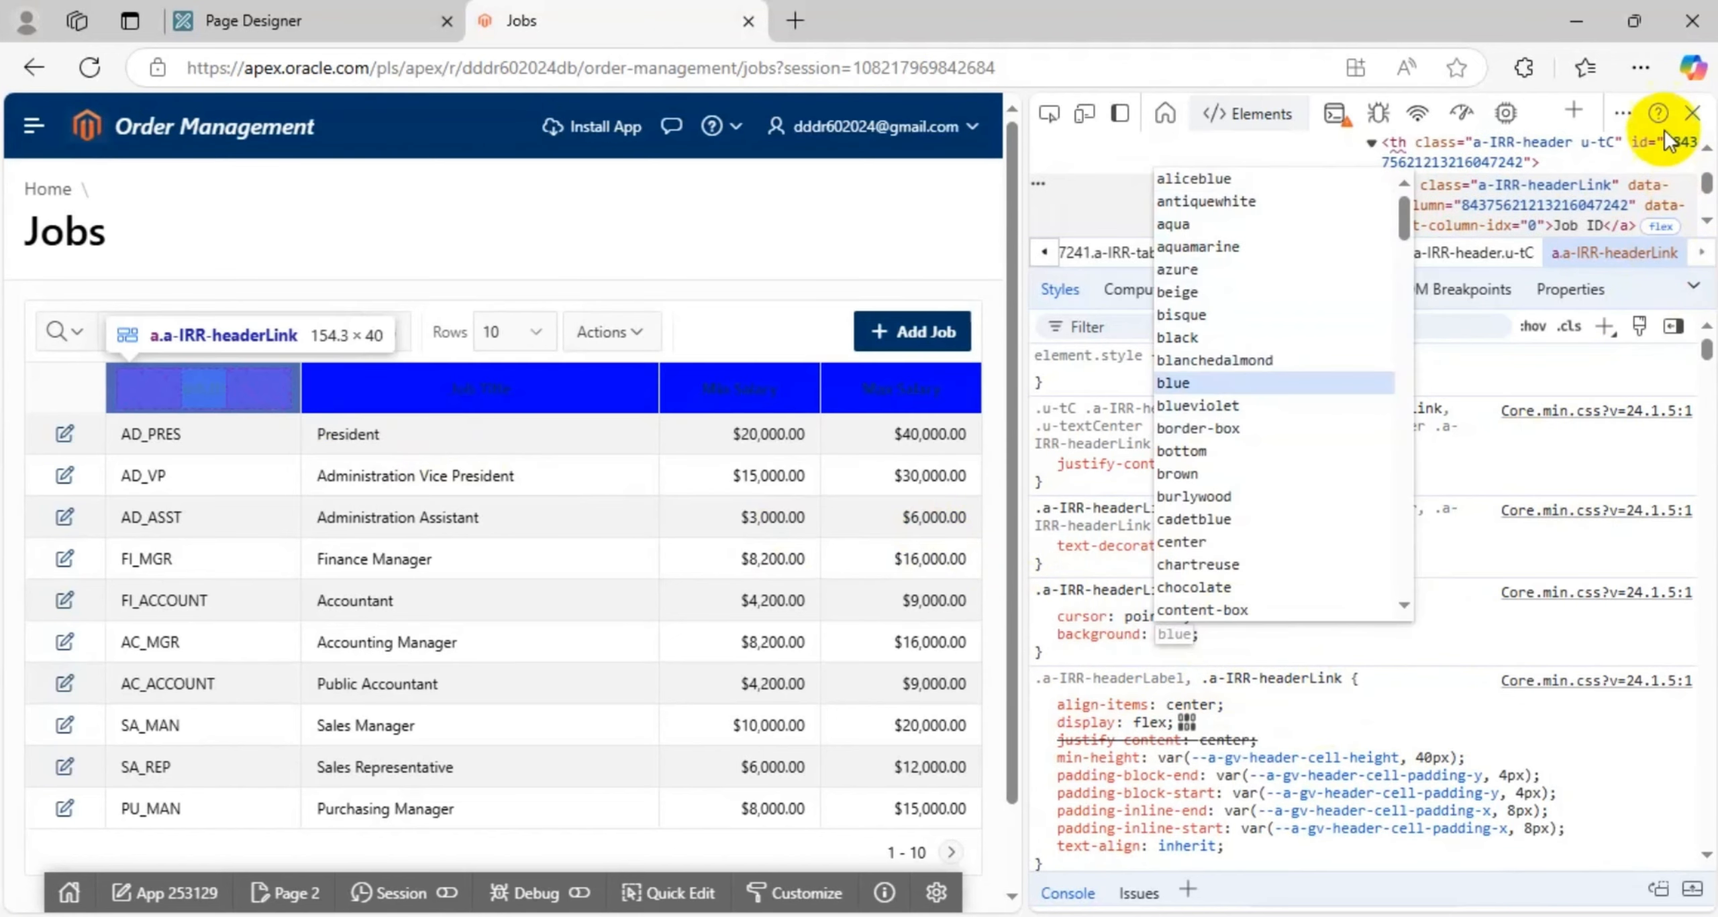
click(1693, 114)
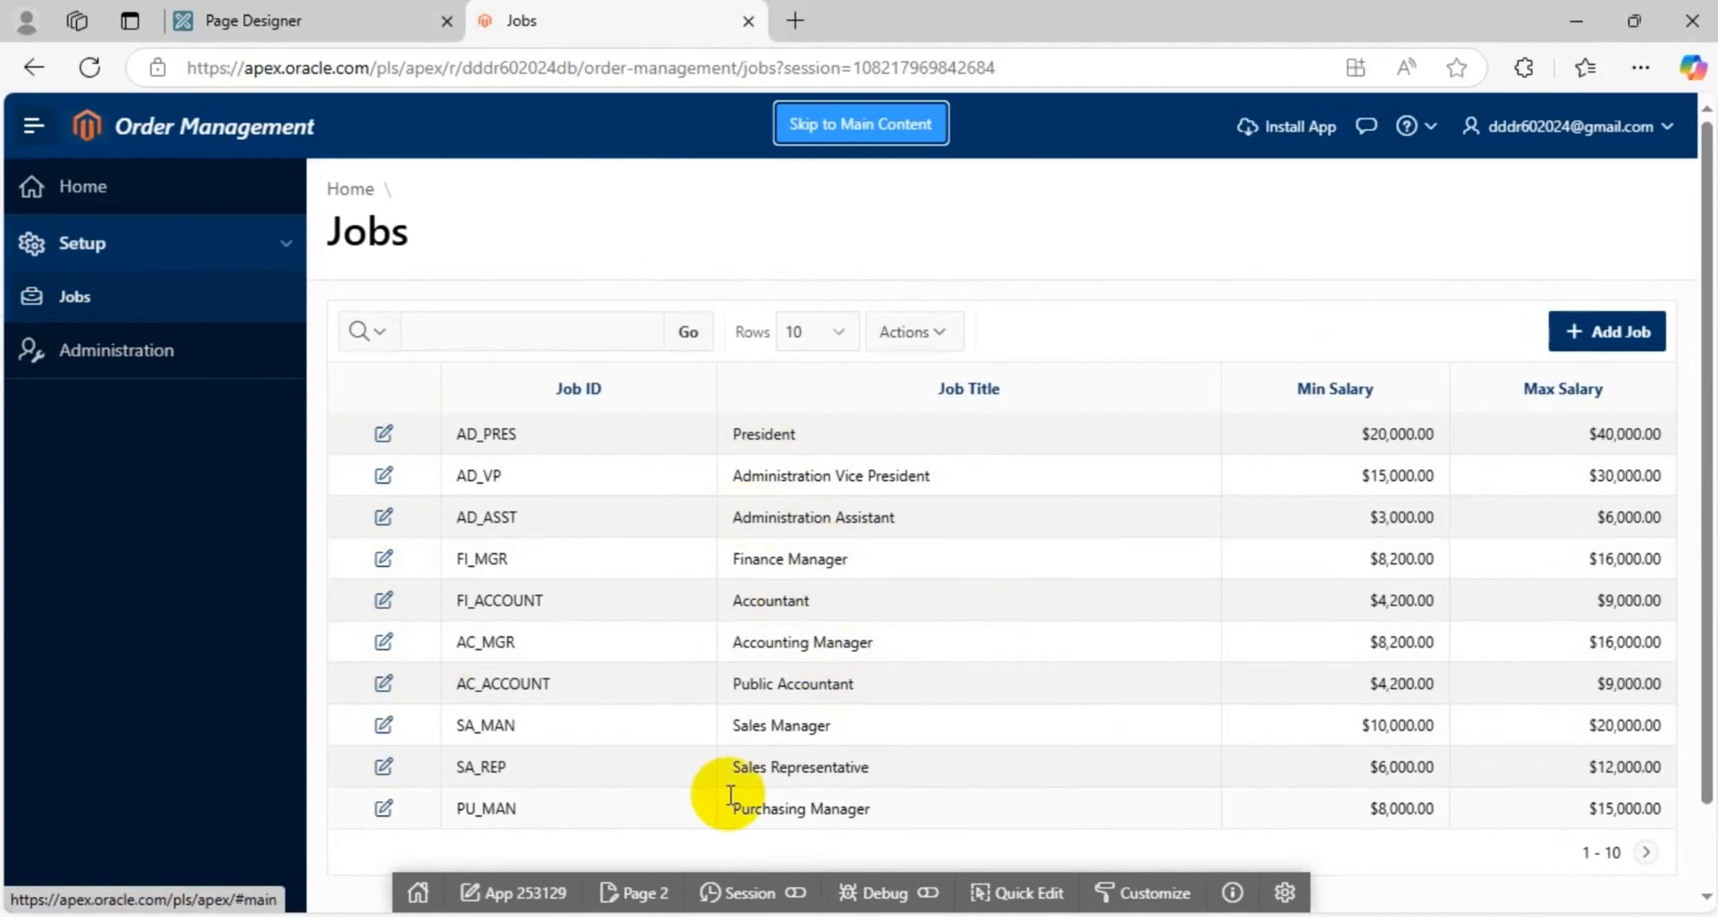
scroll(1106, 534, down, 2)
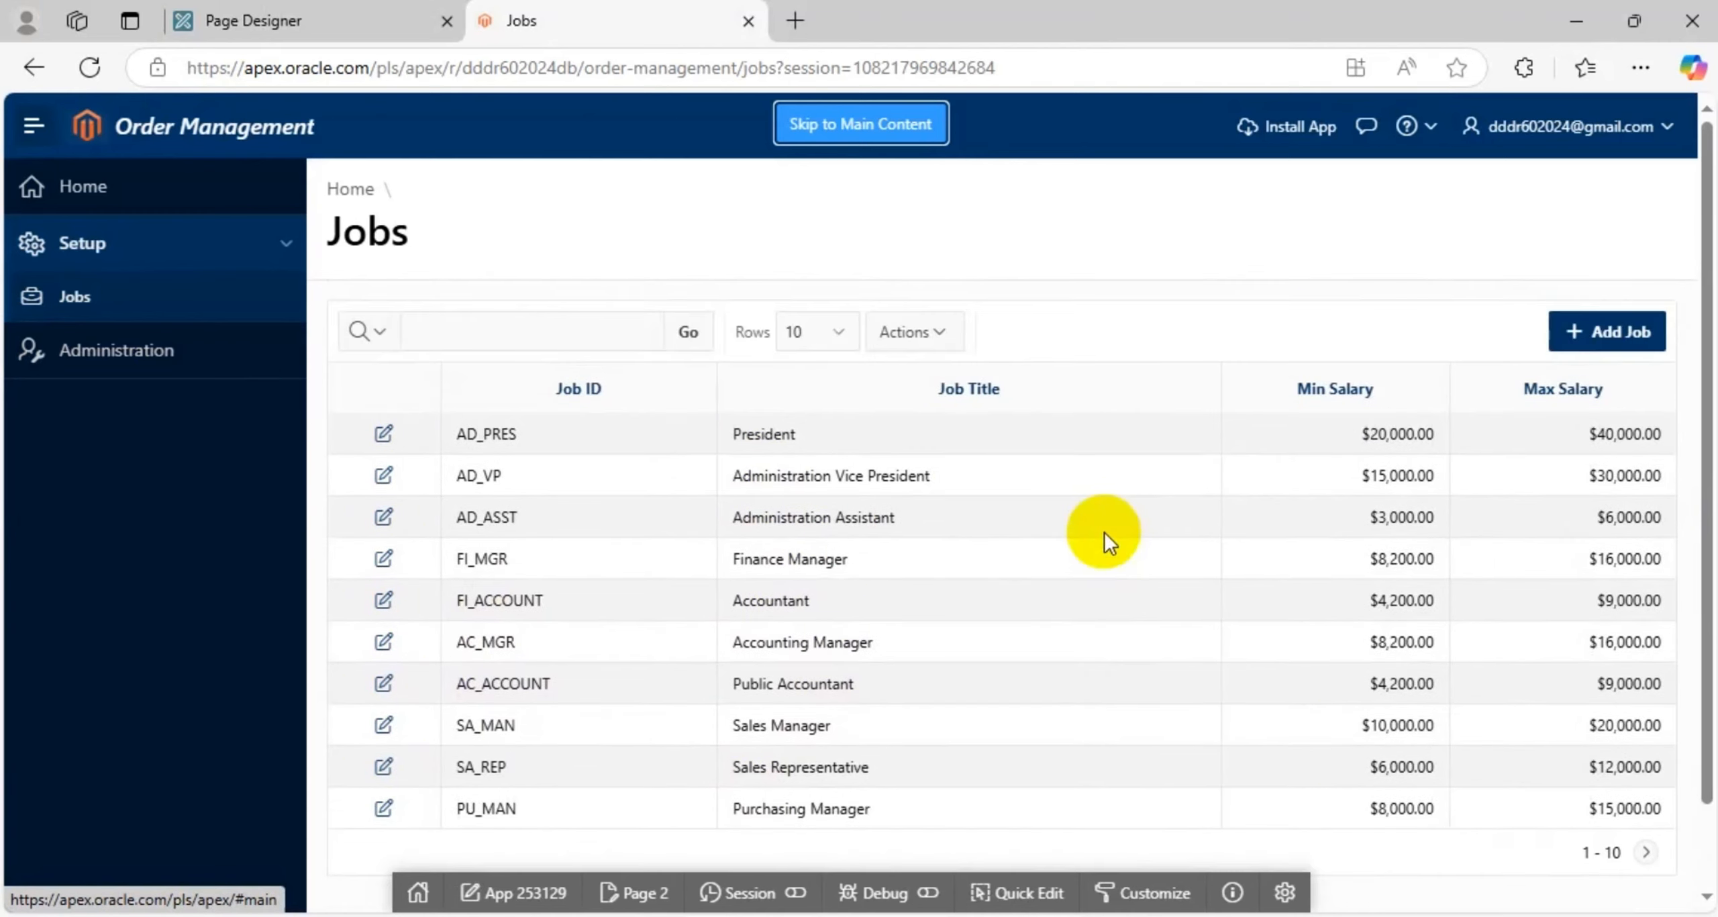